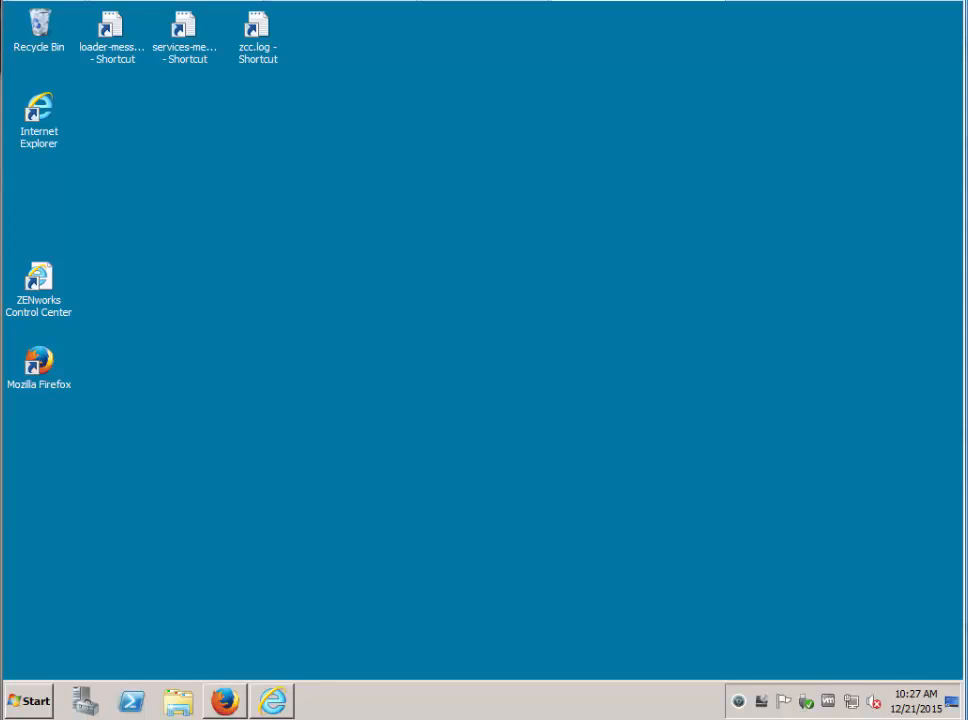
- In Firefox, search Novell Downloads for ZENworks Configuration Management 11 SP4 and view the product's list of download files
{"action": "left_click", "coordinate": [228, 700]}
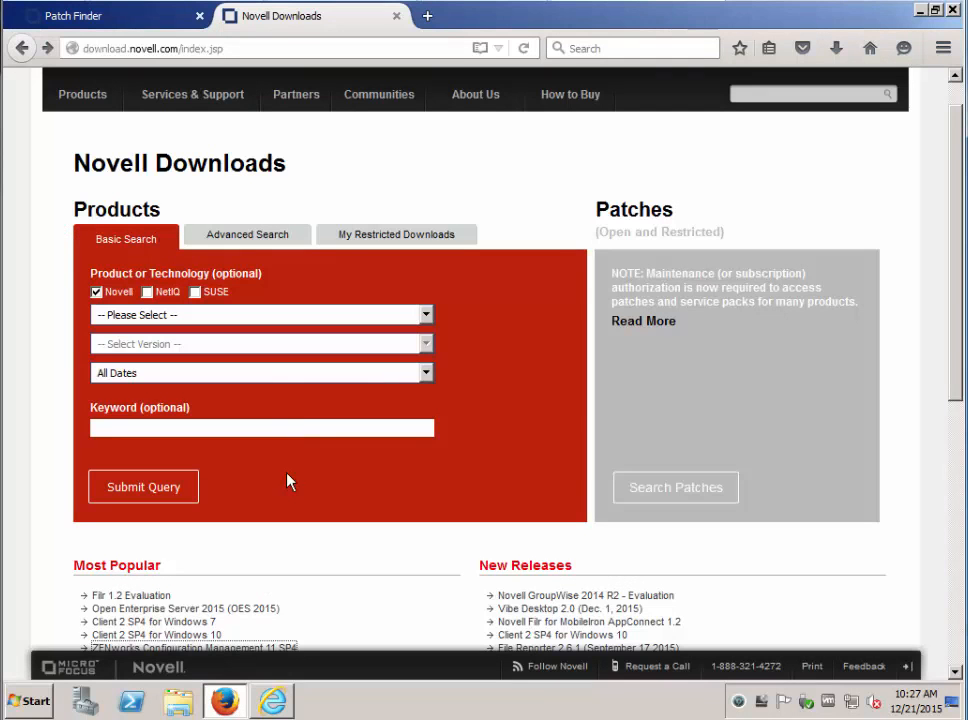
{"action": "left_click", "coordinate": [426, 316]}
{"action": "scroll", "coordinate": [428, 488], "scroll_direction": "down", "scroll_amount": 6}
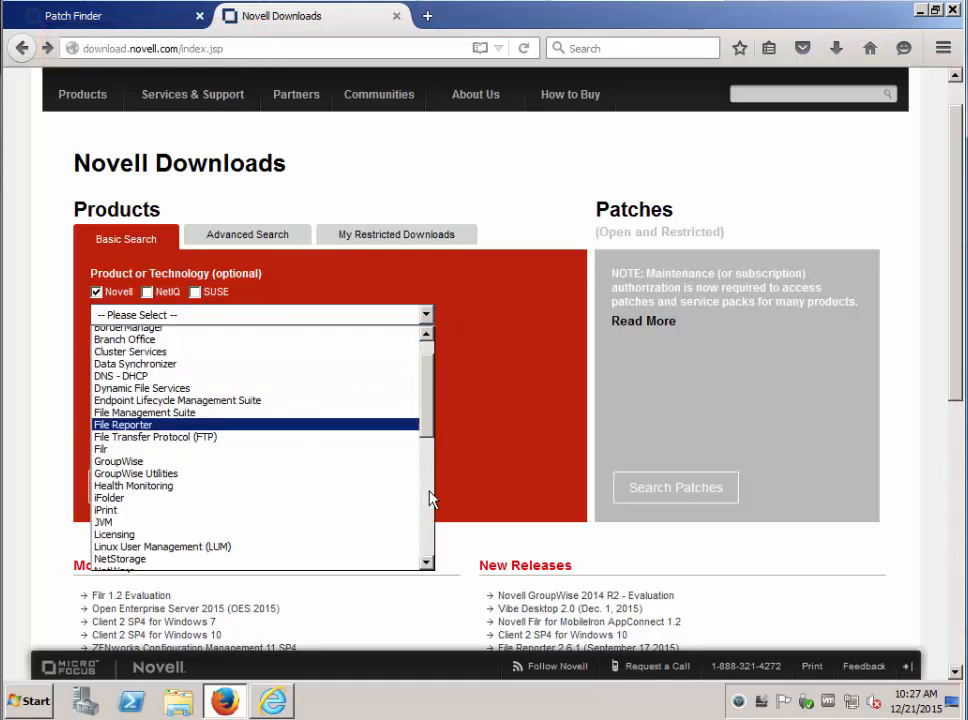
{"action": "scroll", "coordinate": [318, 402], "scroll_direction": "down", "scroll_amount": 3}
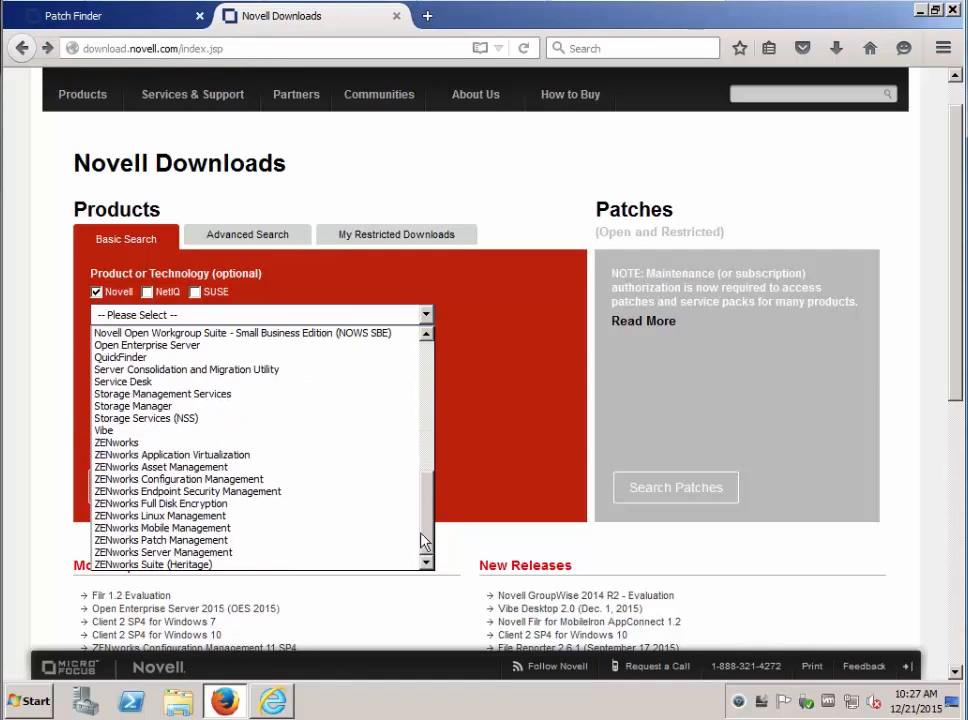
{"action": "left_click", "coordinate": [300, 478]}
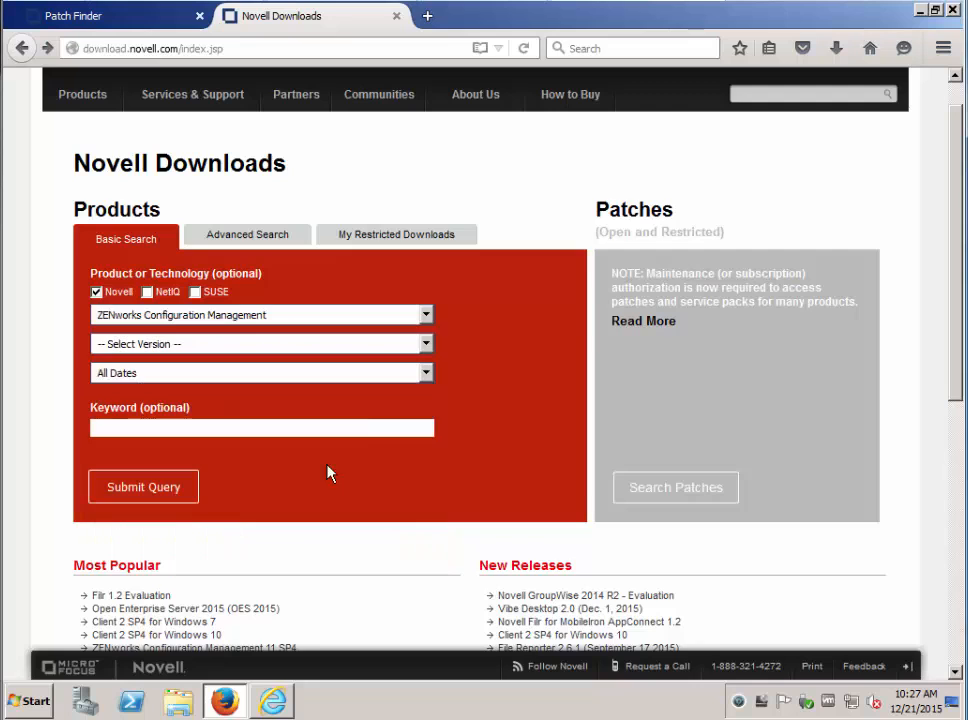
{"action": "left_click", "coordinate": [427, 346]}
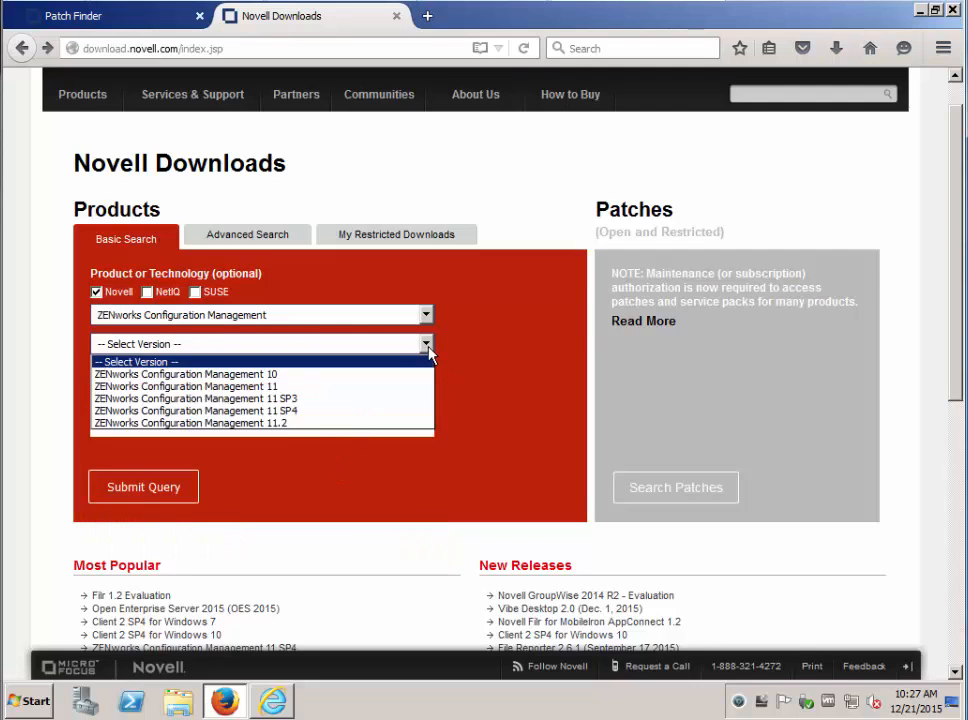
{"action": "left_click", "coordinate": [399, 410]}
{"action": "left_click", "coordinate": [171, 489]}
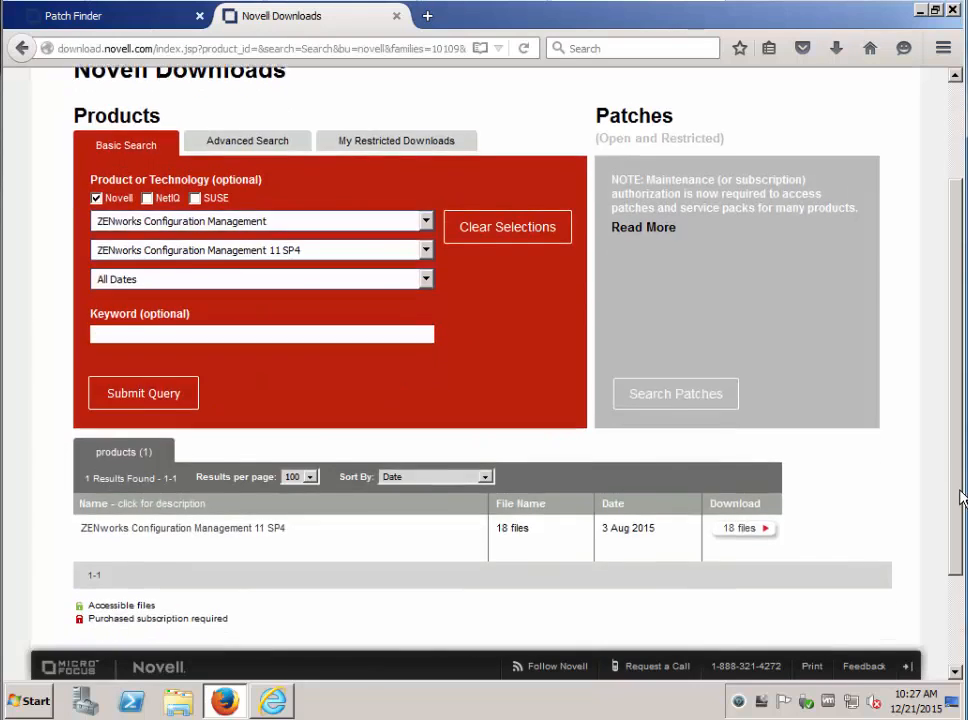
{"action": "left_click", "coordinate": [738, 523]}
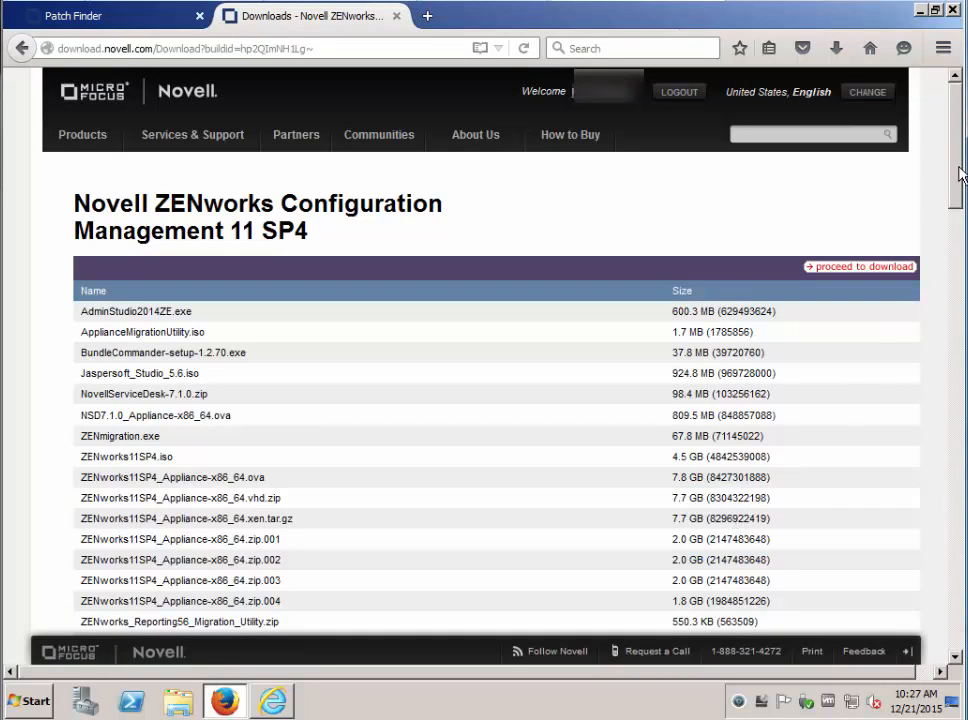
{"action": "left_click_drag", "start_coordinate": [957, 182], "coordinate": [963, 203]}
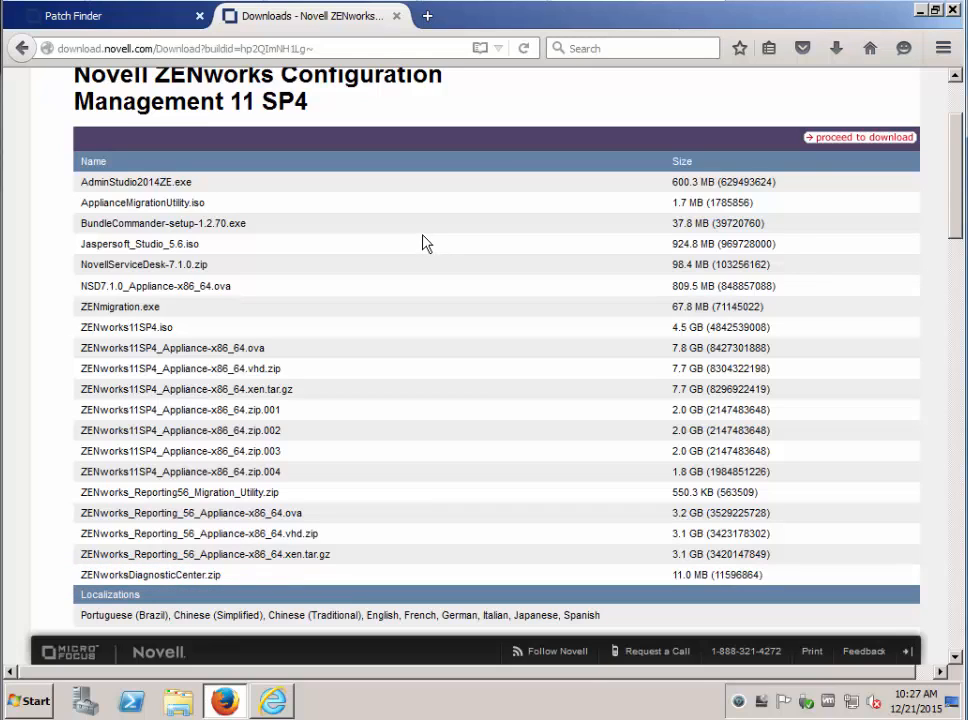
- Review the current patches for ZENworks Configuration Management 11.4.1 in Patch Finder, including the Update for ZENworks 11 SP4 details
{"action": "left_click", "coordinate": [97, 16]}
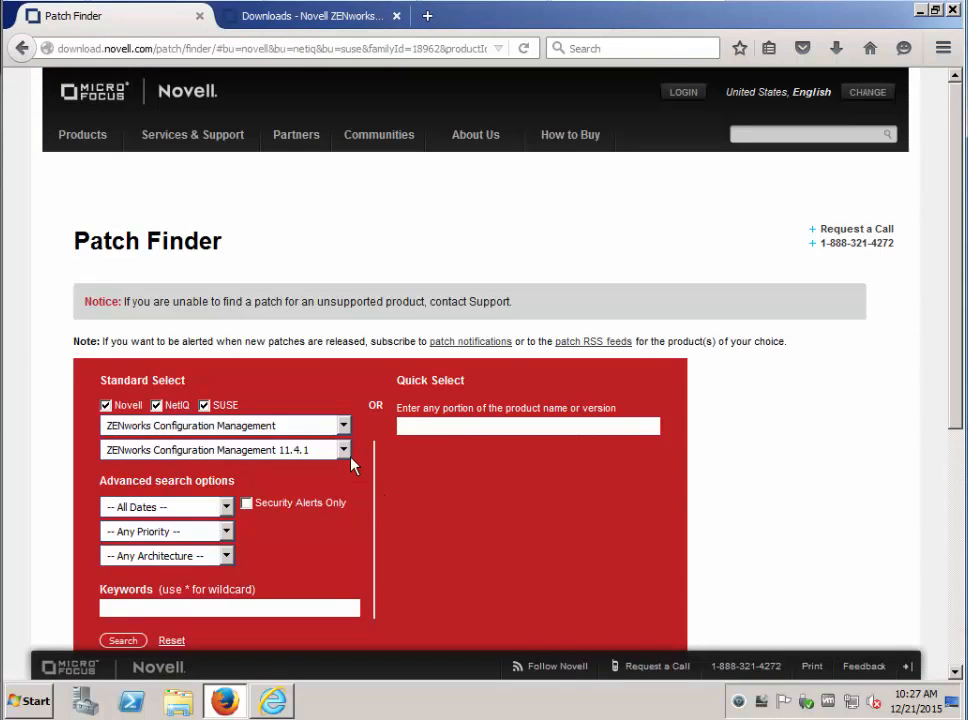
{"action": "scroll", "coordinate": [485, 522], "scroll_direction": "down", "scroll_amount": 5}
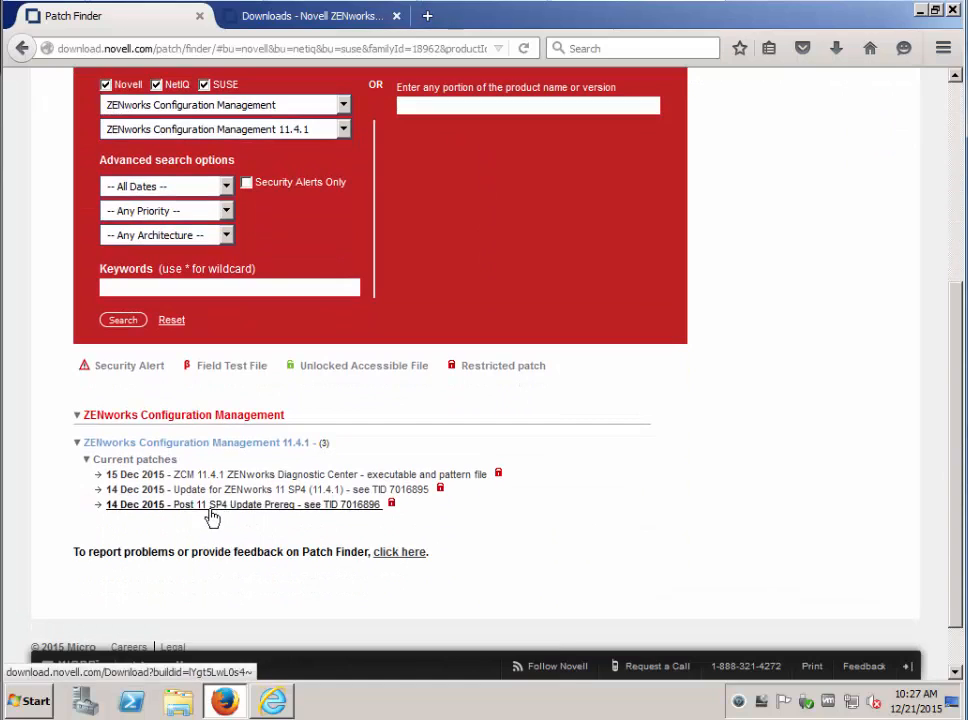
{"action": "mouse_move", "coordinate": [212, 515]}
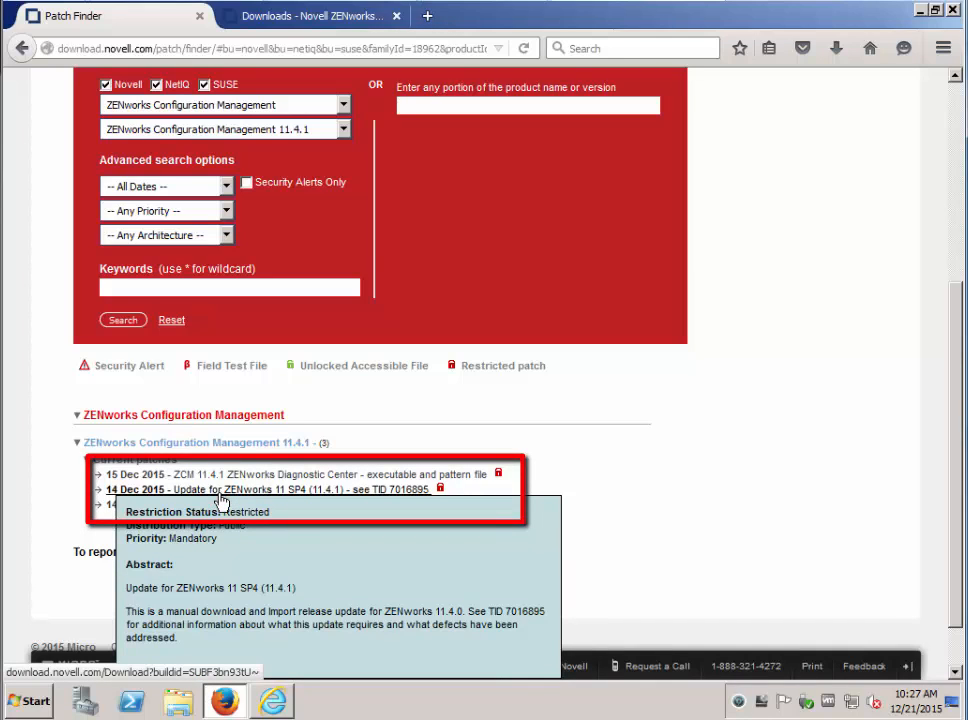
{"action": "mouse_move", "coordinate": [282, 486]}
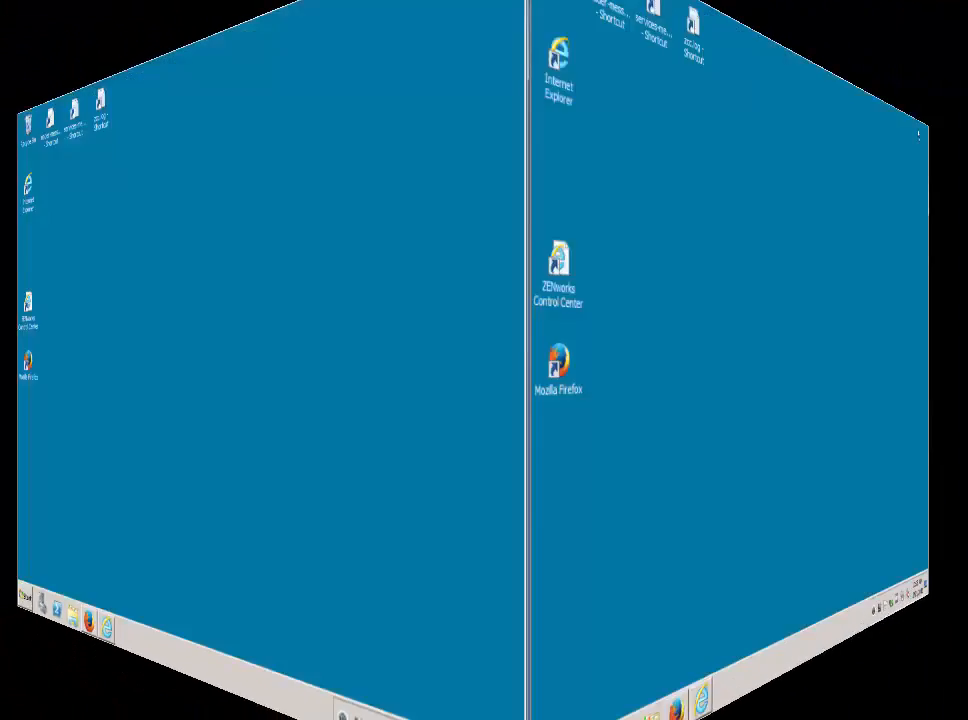
- Open Command Prompt as administrator and change to the root of the C: drive
{"action": "left_click", "coordinate": [16, 700]}
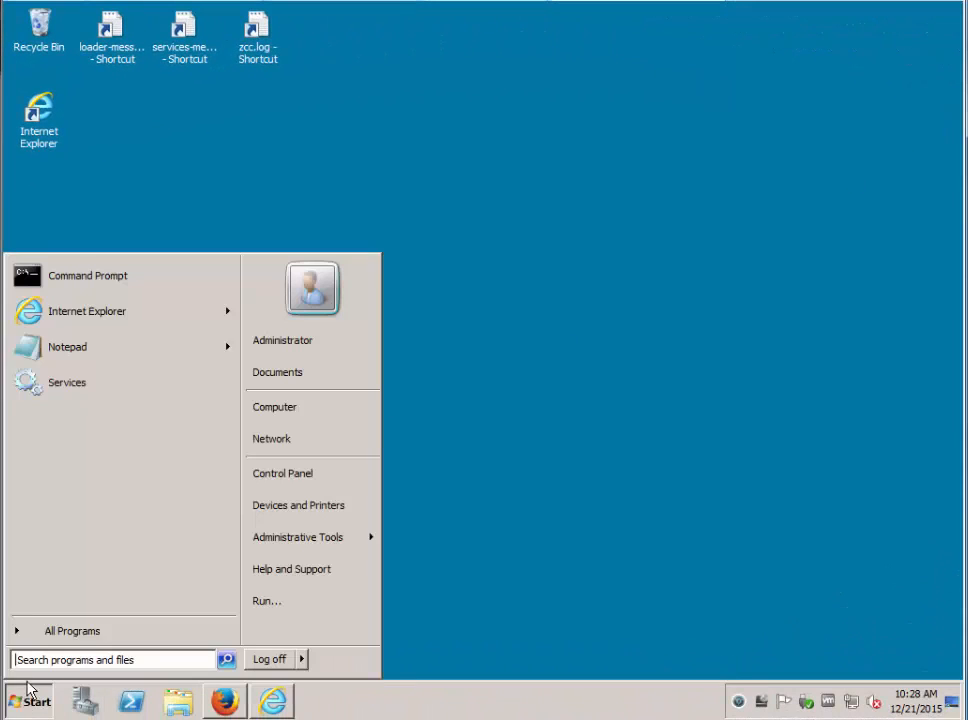
{"action": "right_click", "coordinate": [131, 283]}
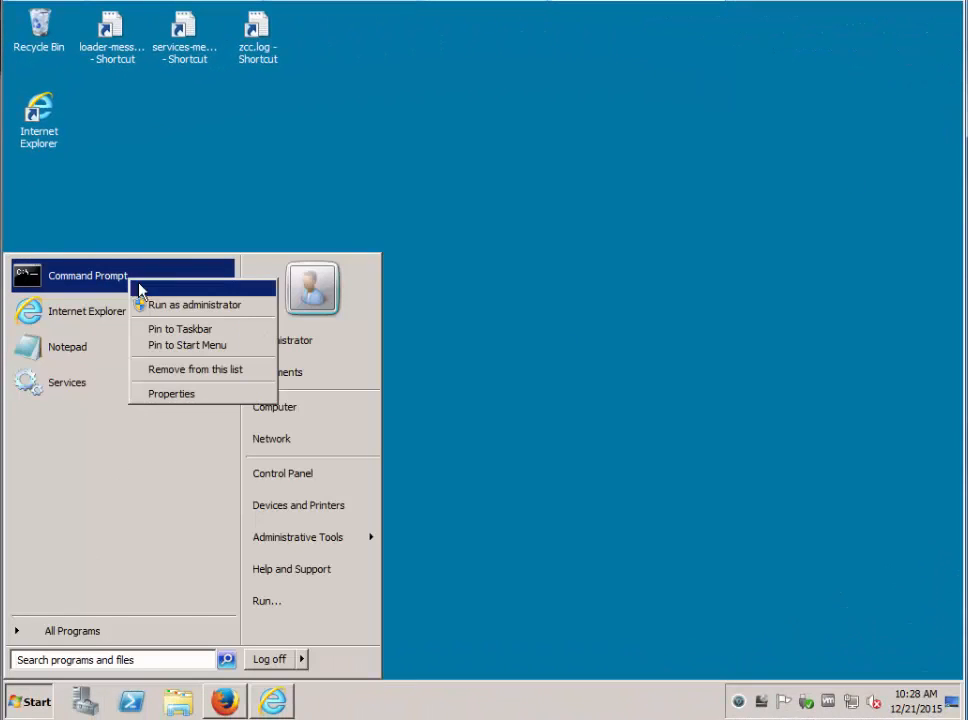
{"action": "left_click", "coordinate": [162, 305]}
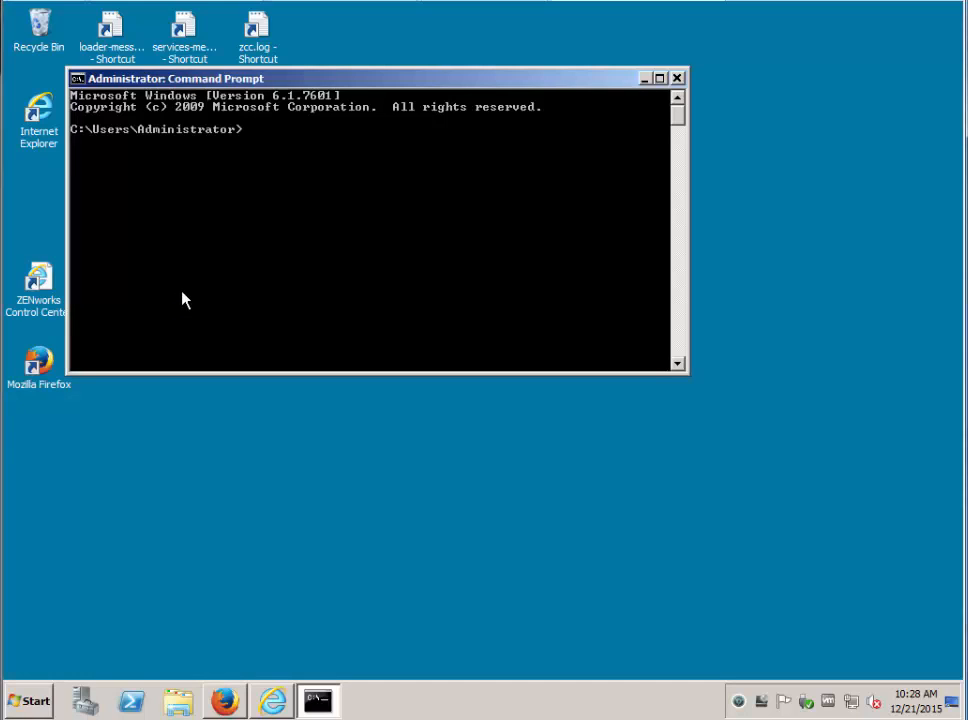
{"action": "type", "text": "cd \\"}
{"action": "key", "text": "Return"}
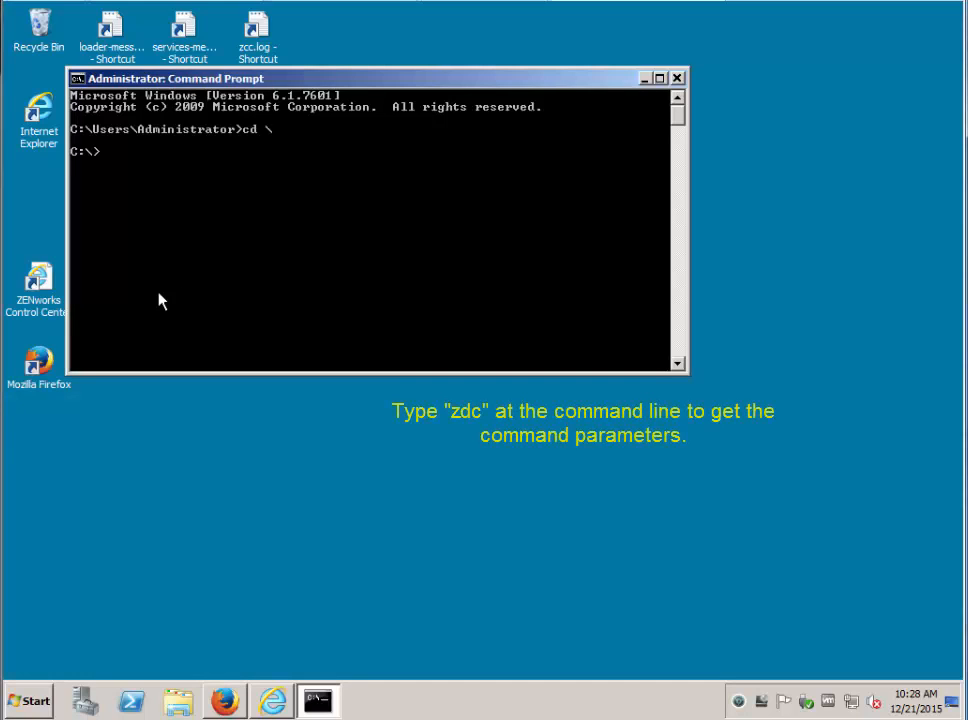
- Change to ZENworks\ZENworksDiagnosticCenter1140 and run "zdc verify -v zendatabase,systemfiles -b ./data/zcm_11.4.0.zdc"
{"action": "type", "text": "cd ze"}
{"action": "key", "text": "Tab"}
{"action": "type", "text": "\\ze"}
{"action": "key", "text": "Tab"}
{"action": "key", "text": "Return"}
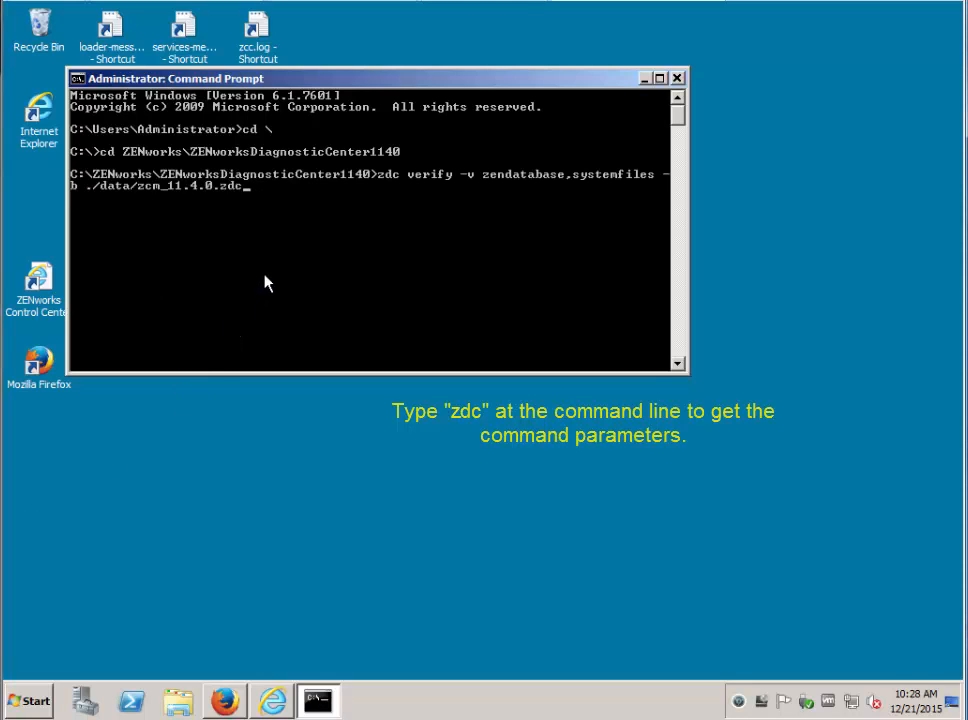
{"action": "key", "text": "Return"}
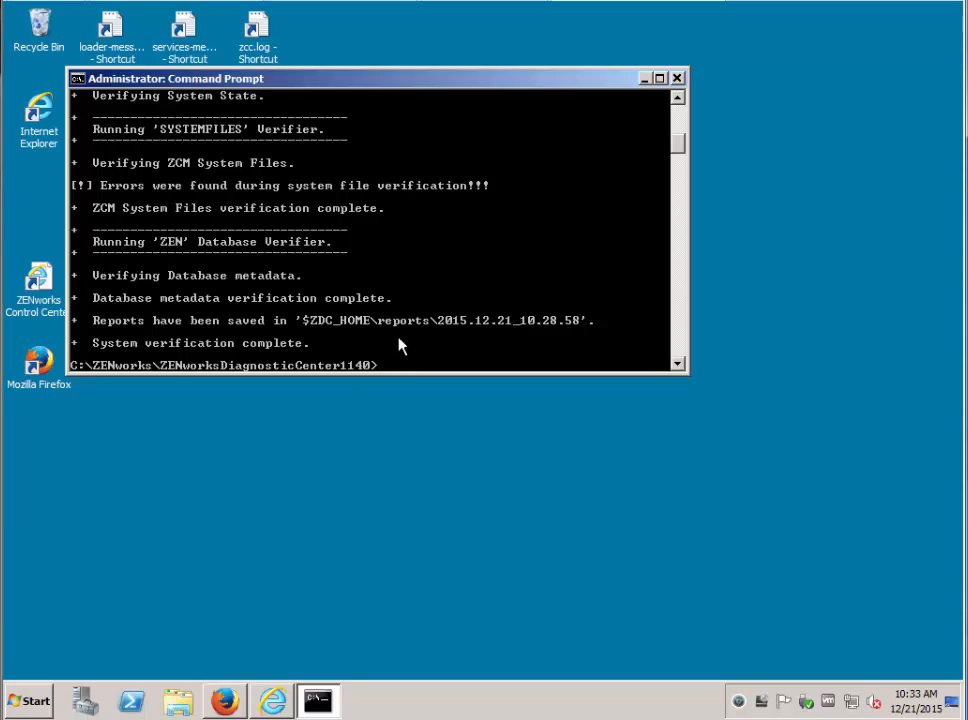
- Run the previous verification command again with auditdatabase in place of zendatabase, and close the command prompt
{"action": "key", "text": "Up"}
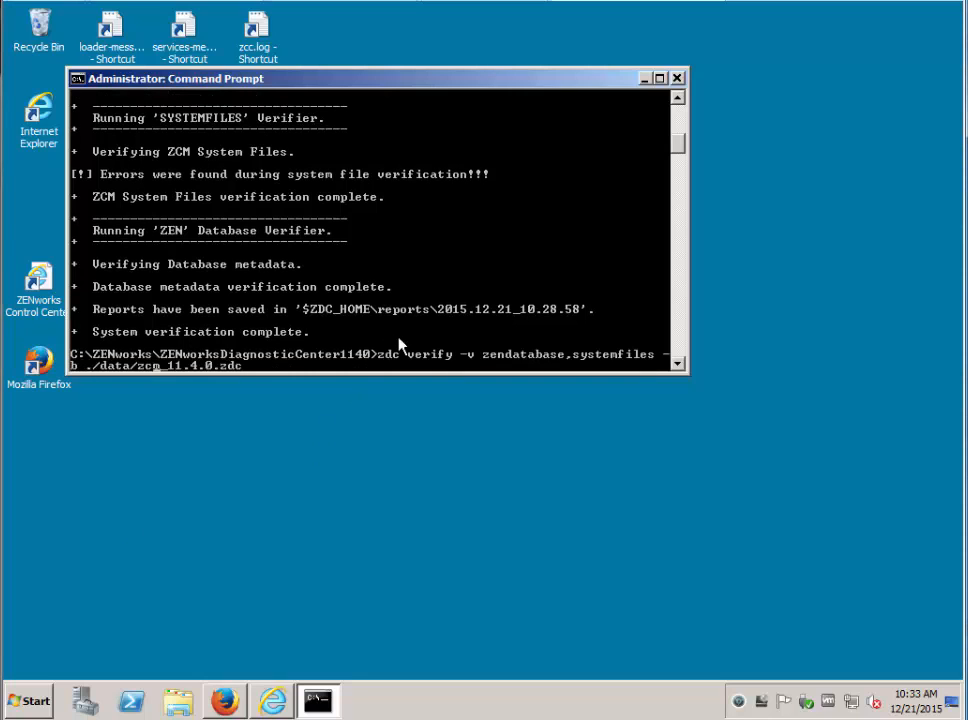
{"action": "key", "text": "Left"}
{"action": "key", "text": "Left"}
{"action": "key", "text": "Left"}
{"action": "key", "text": "Left"}
{"action": "key", "text": "Left"}
{"action": "key", "text": "Left"}
{"action": "key", "text": "Left"}
{"action": "key", "text": "Left"}
{"action": "key", "text": "Left"}
{"action": "key", "text": "BackSpace"}
{"action": "key", "text": "BackSpace"}
{"action": "key", "text": "BackSpace"}
{"action": "type", "text": "audit"}
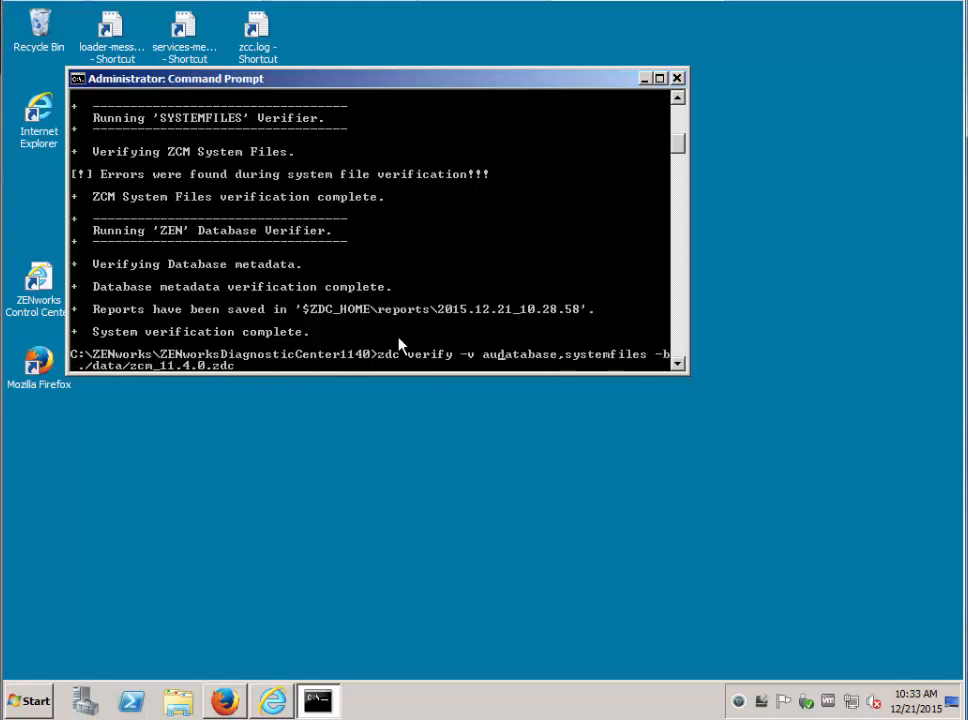
{"action": "key", "text": "Return"}
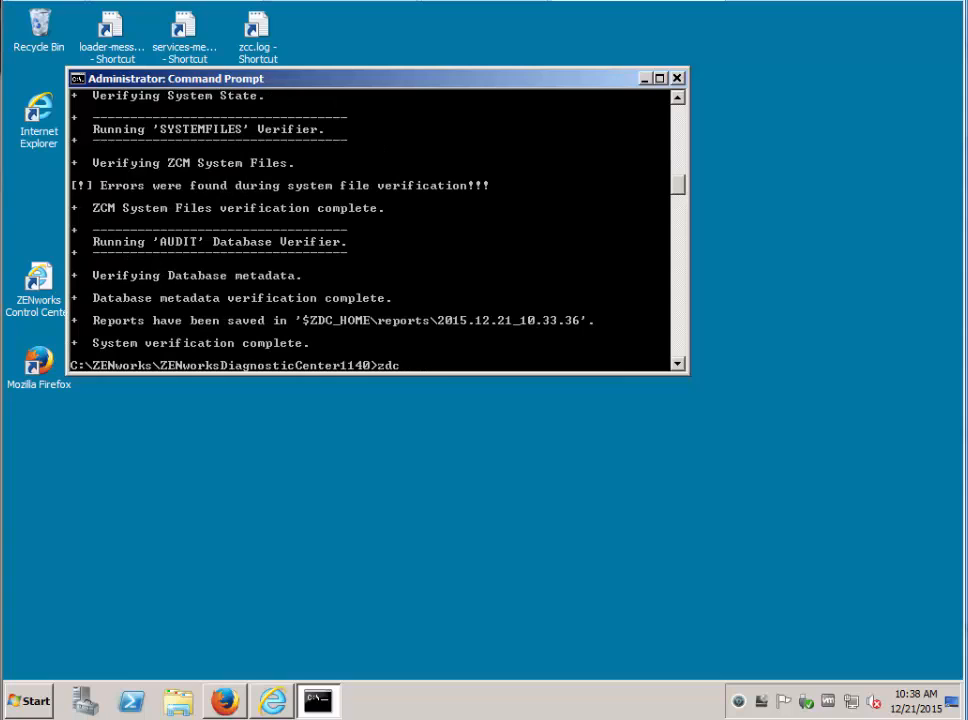
{"action": "left_click", "coordinate": [677, 78]}
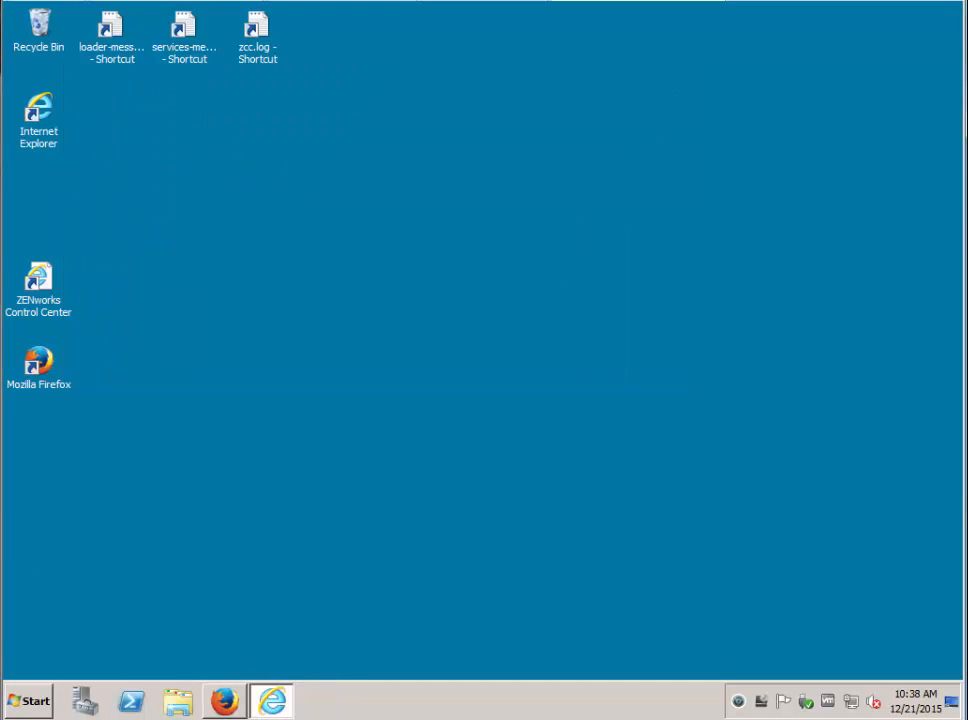
- Open the C:\ZENworks\ZENworksDiagnosticCenter1140\reports folder in Windows Explorer
{"action": "left_click", "coordinate": [175, 703]}
{"action": "left_click", "coordinate": [188, 364]}
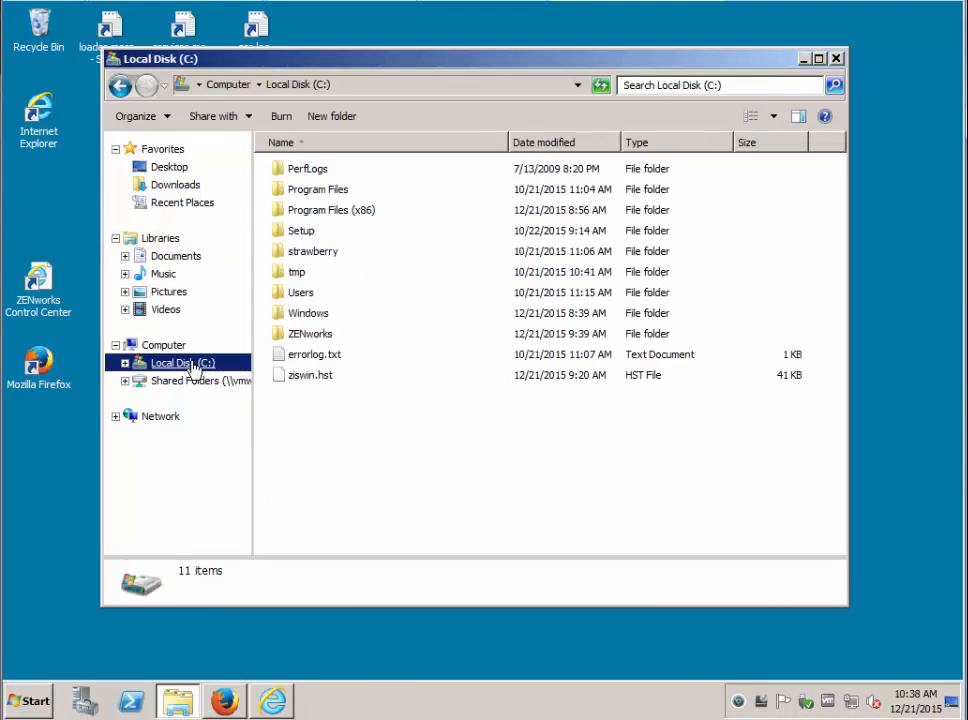
{"action": "double_click", "coordinate": [300, 334]}
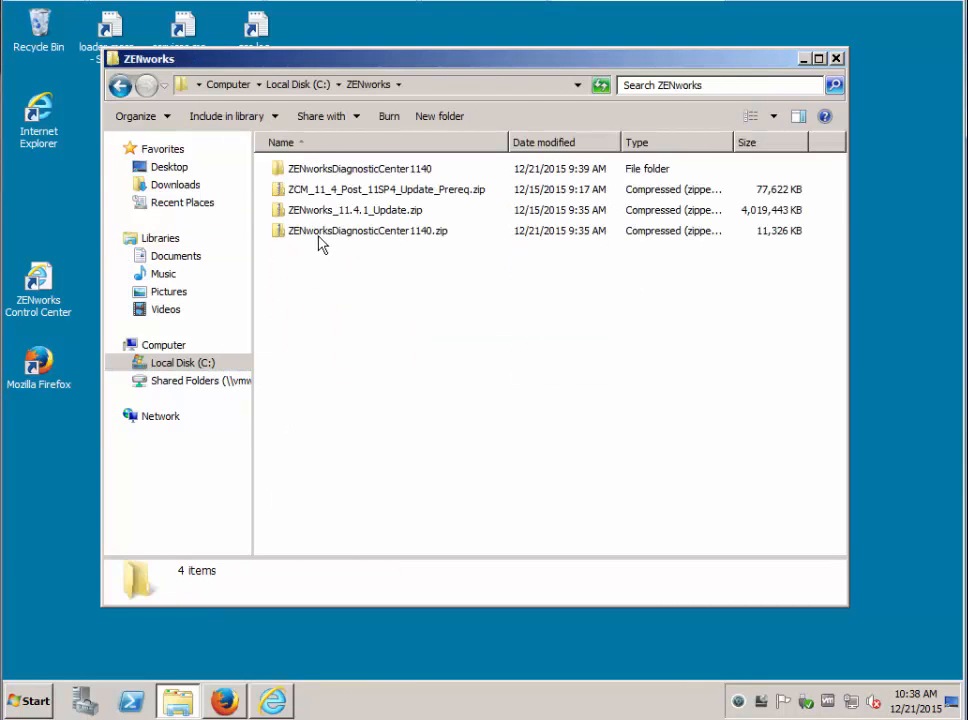
{"action": "double_click", "coordinate": [318, 170]}
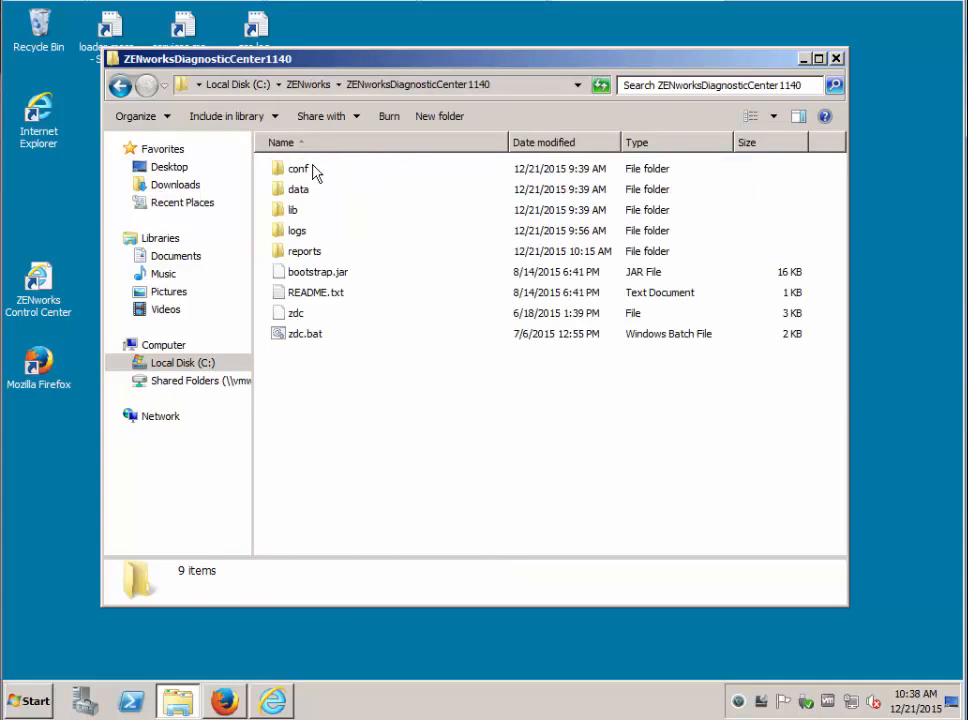
{"action": "double_click", "coordinate": [296, 252]}
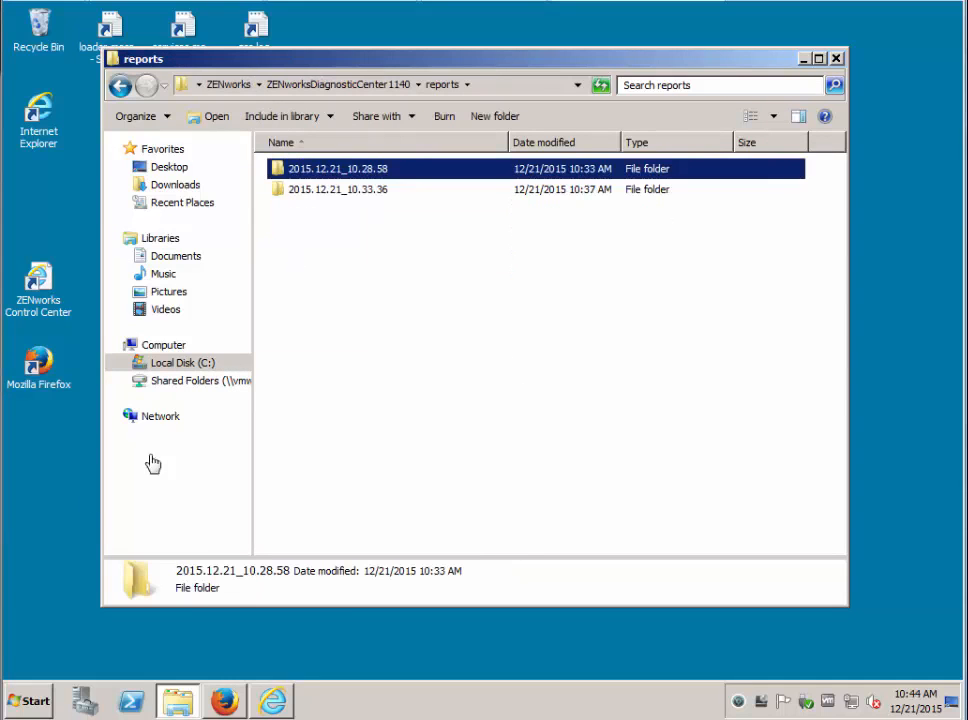
- Open index.html in the 2015.12.21_10.28.58 report folder, review its zen database and systemfiles reports, and close the browser
{"action": "double_click", "coordinate": [345, 176]}
{"action": "double_click", "coordinate": [312, 170]}
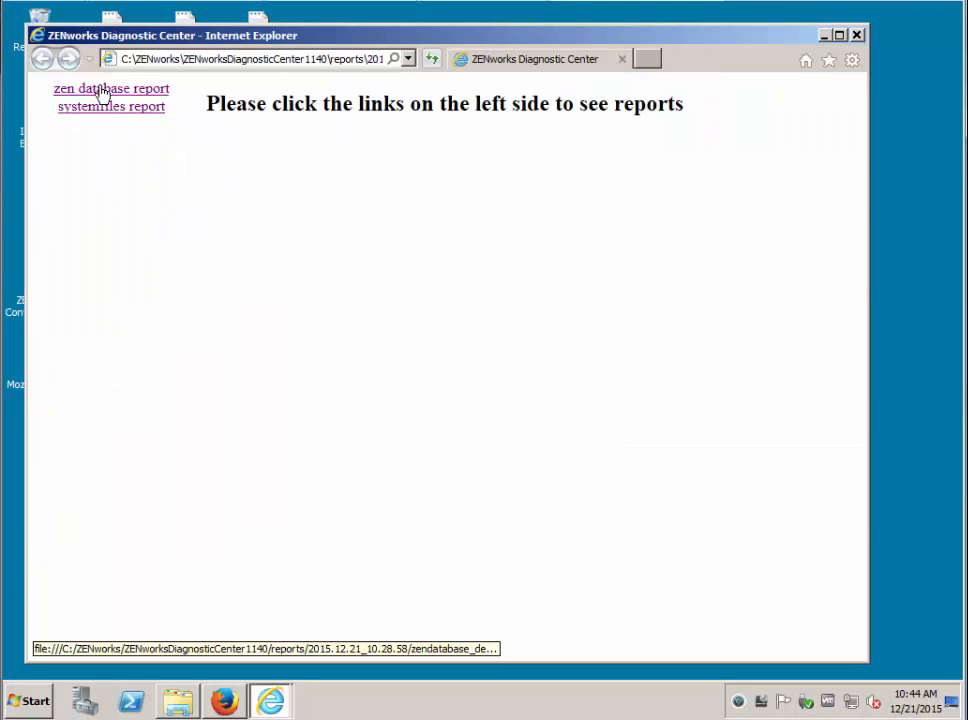
{"action": "left_click", "coordinate": [104, 90]}
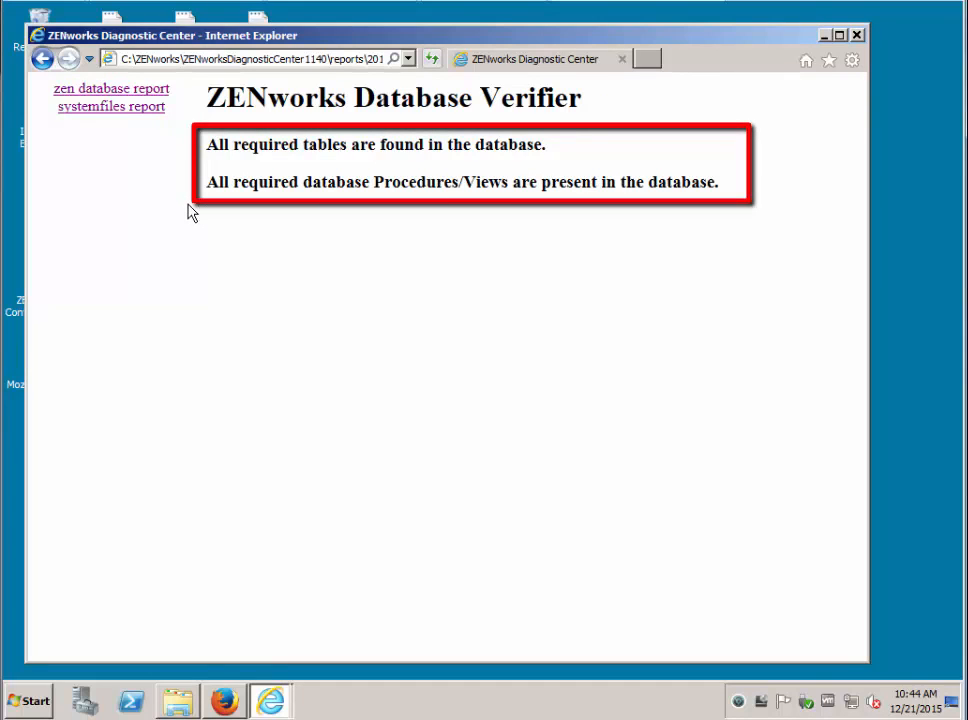
{"action": "left_click", "coordinate": [119, 112]}
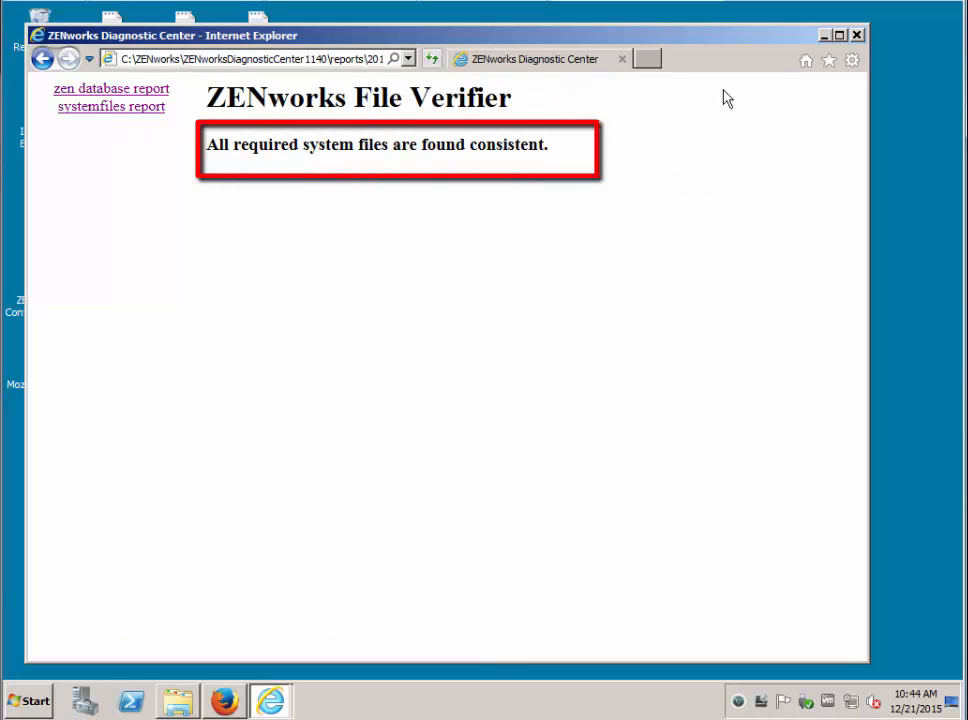
{"action": "left_click", "coordinate": [857, 36]}
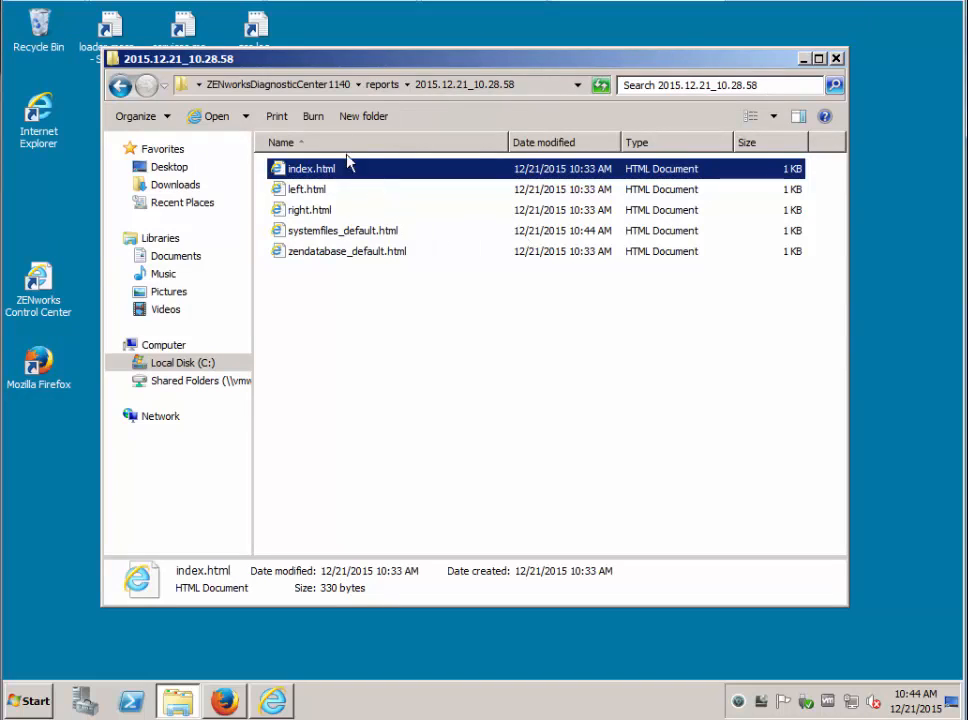
- Open index.html in the 2015.12.21_10.33.36 report folder, review its audit database and systemfiles reports, and close the browser
{"action": "left_click", "coordinate": [383, 86]}
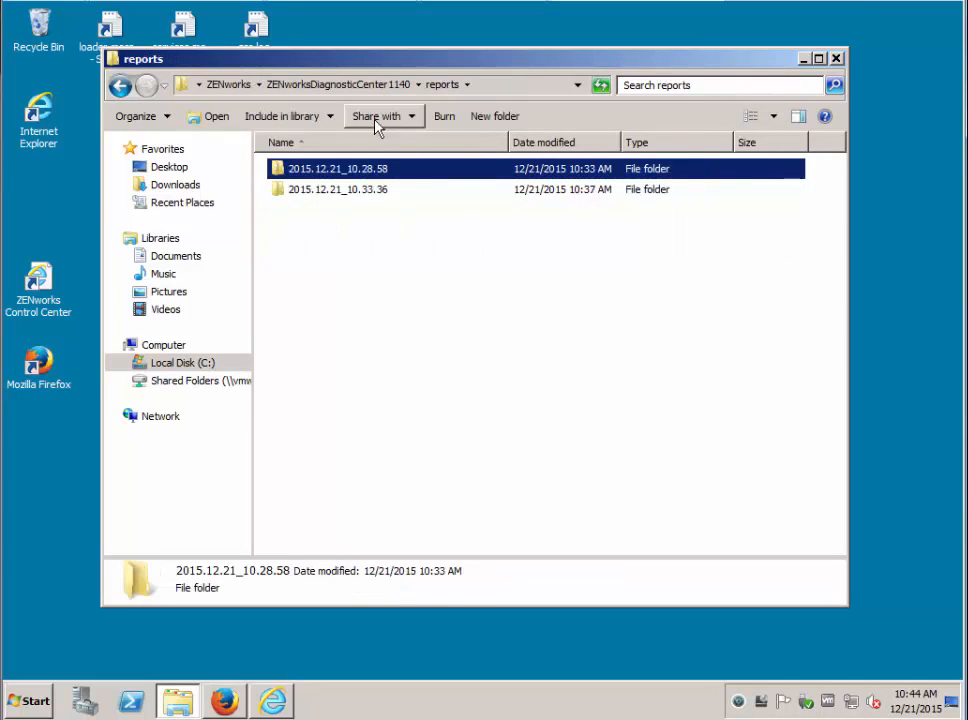
{"action": "double_click", "coordinate": [335, 188]}
{"action": "double_click", "coordinate": [318, 170]}
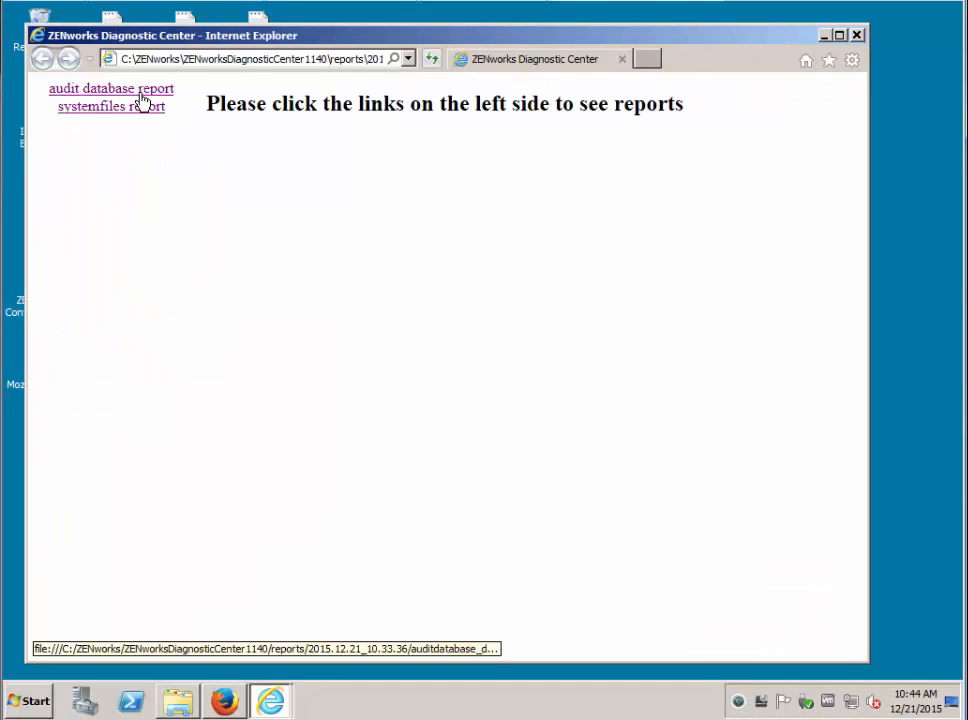
{"action": "left_click", "coordinate": [140, 96]}
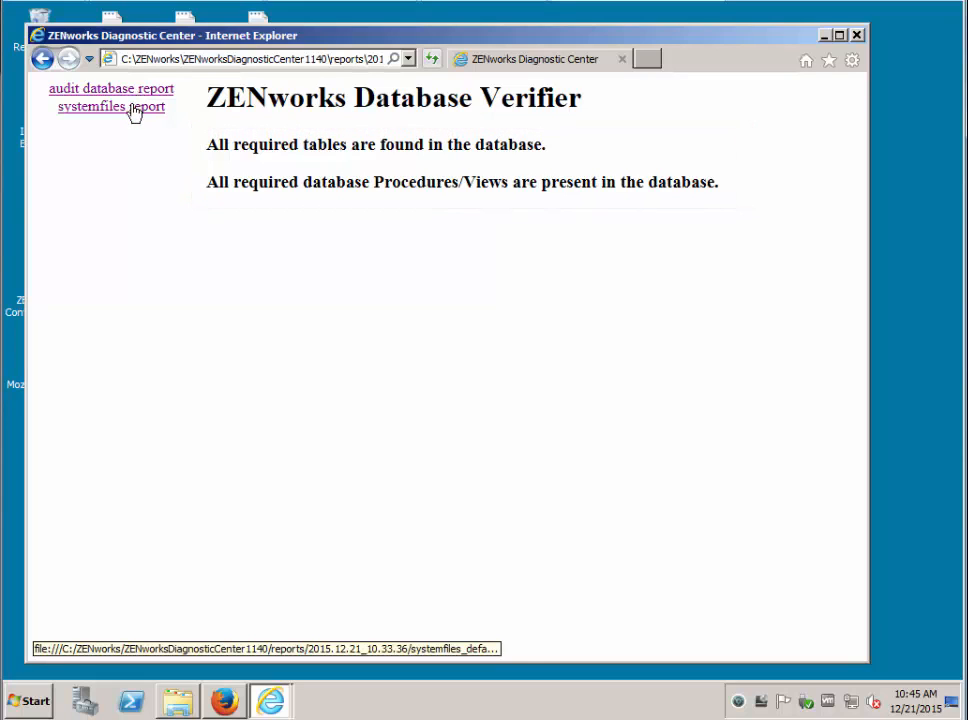
{"action": "left_click", "coordinate": [129, 112]}
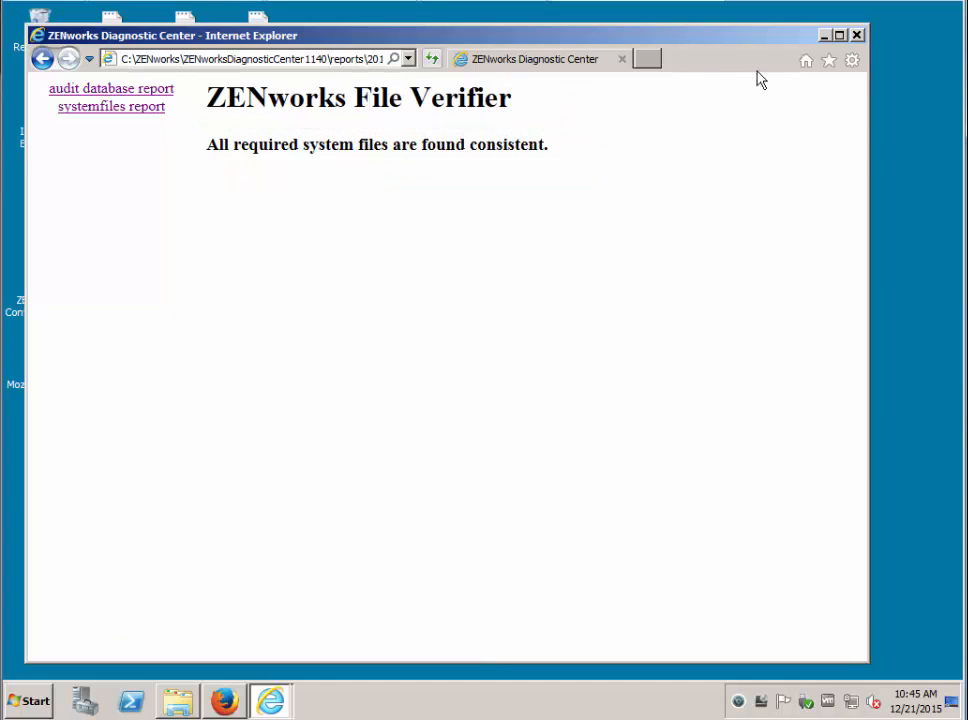
{"action": "left_click", "coordinate": [856, 36]}
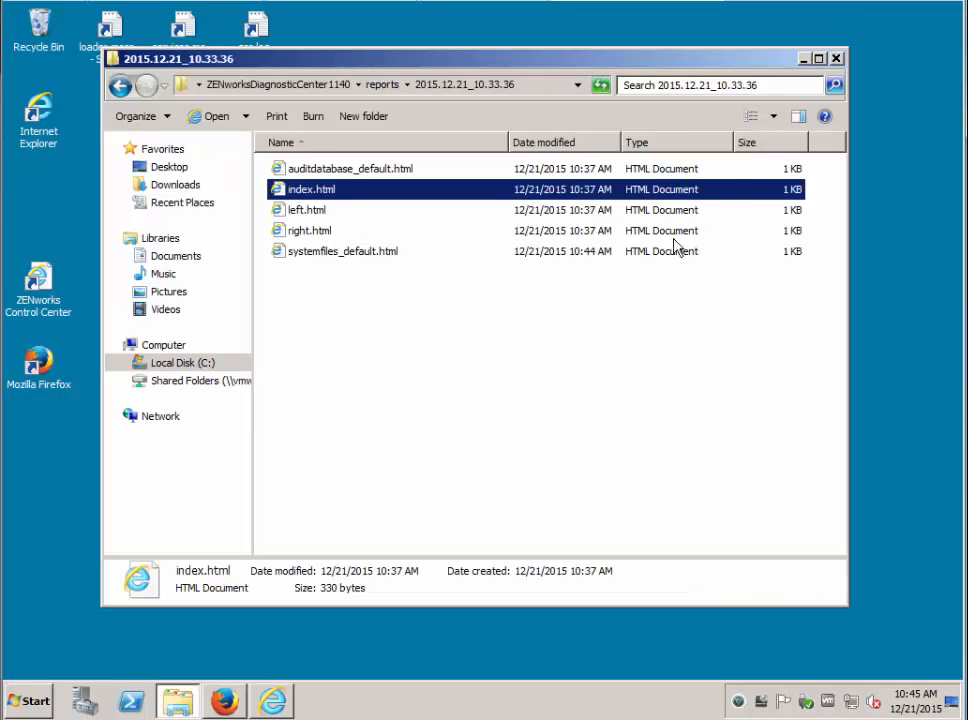
- Close the report folder and check for available system updates in the System Updates configuration of ZENworks Control Center
{"action": "left_click", "coordinate": [836, 58]}
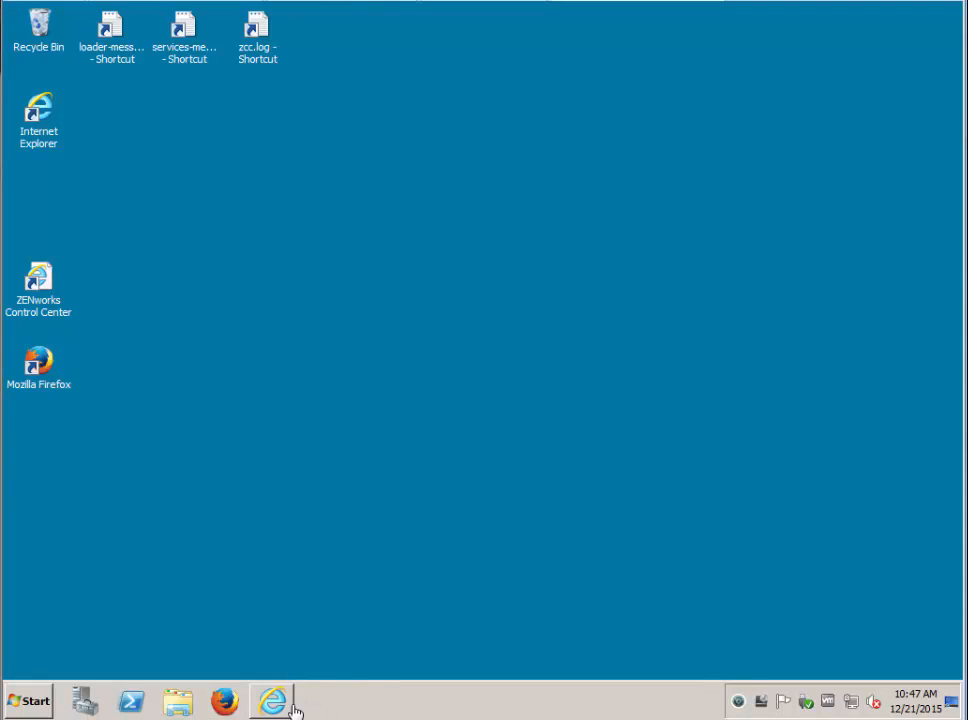
{"action": "left_click", "coordinate": [273, 703]}
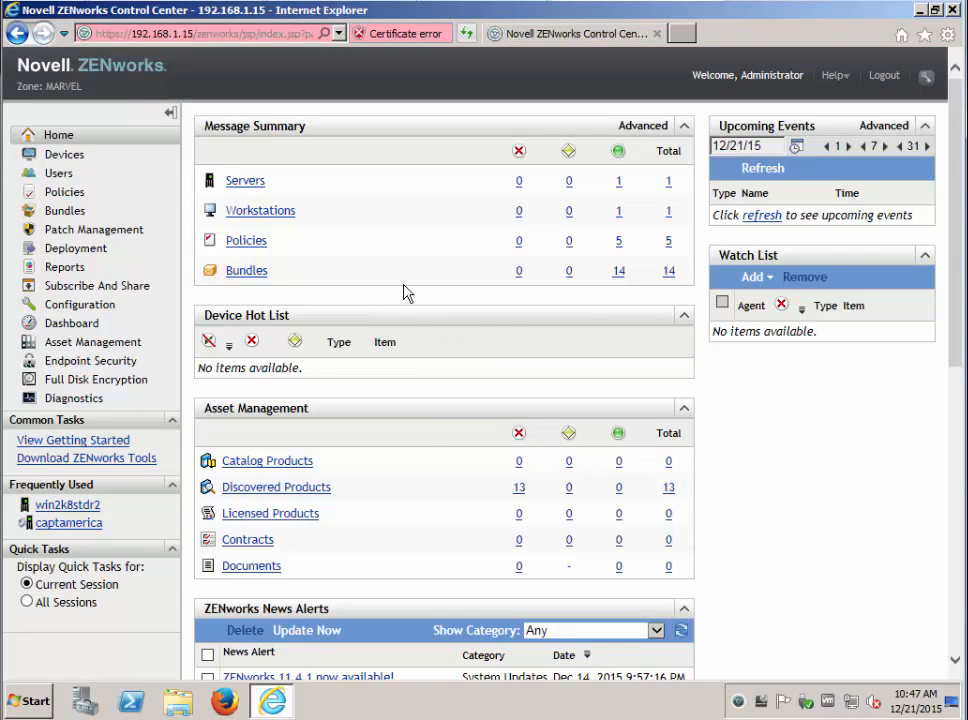
{"action": "left_click", "coordinate": [72, 304]}
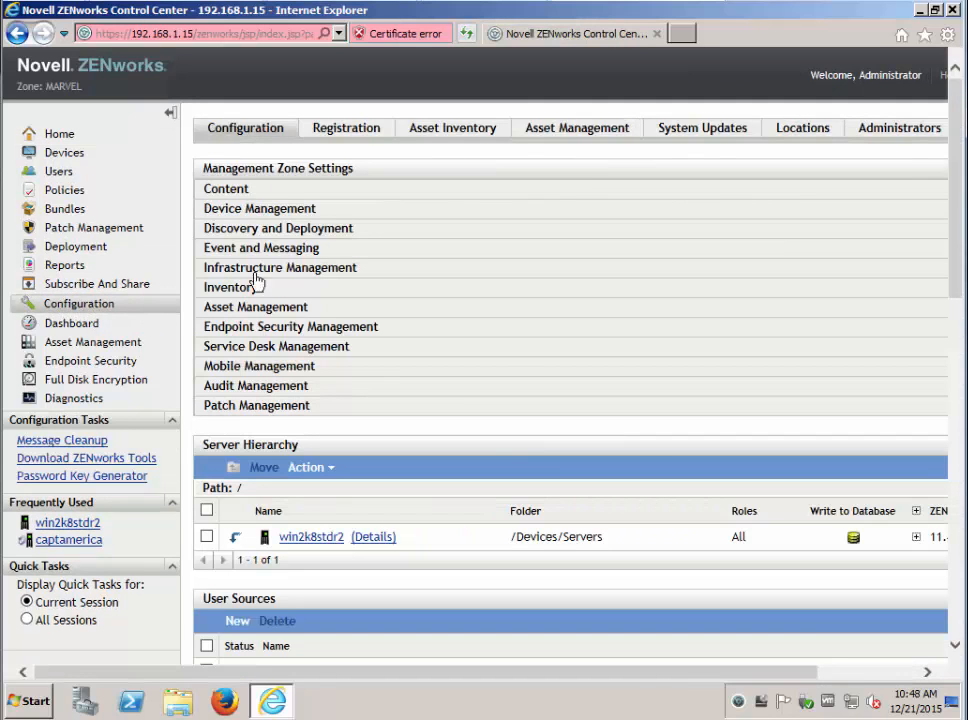
{"action": "left_click", "coordinate": [690, 136]}
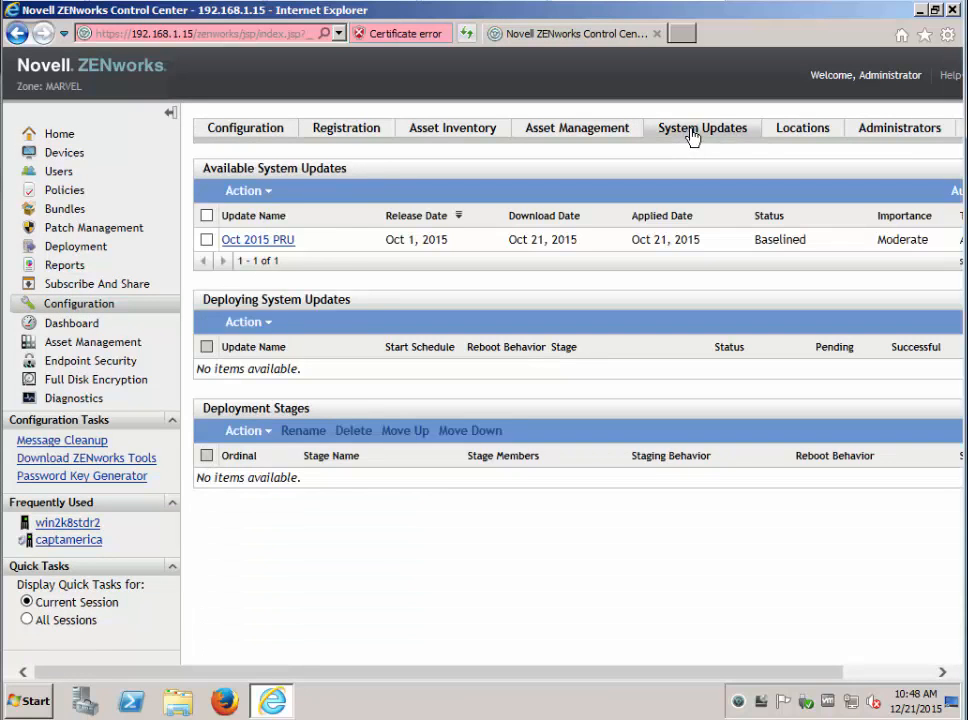
{"action": "left_click", "coordinate": [248, 191]}
{"action": "left_click", "coordinate": [272, 209]}
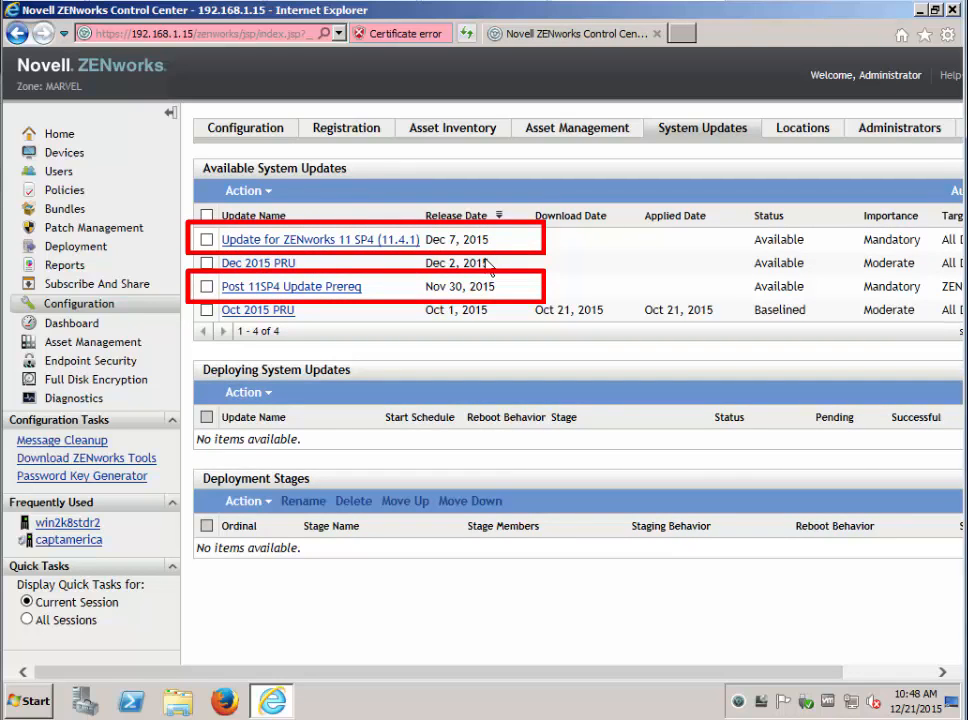
- Download the Post 11SP4 Update Prereq and Update for ZENworks 11 SP4 (11.4.1) system updates
{"action": "left_click", "coordinate": [206, 286]}
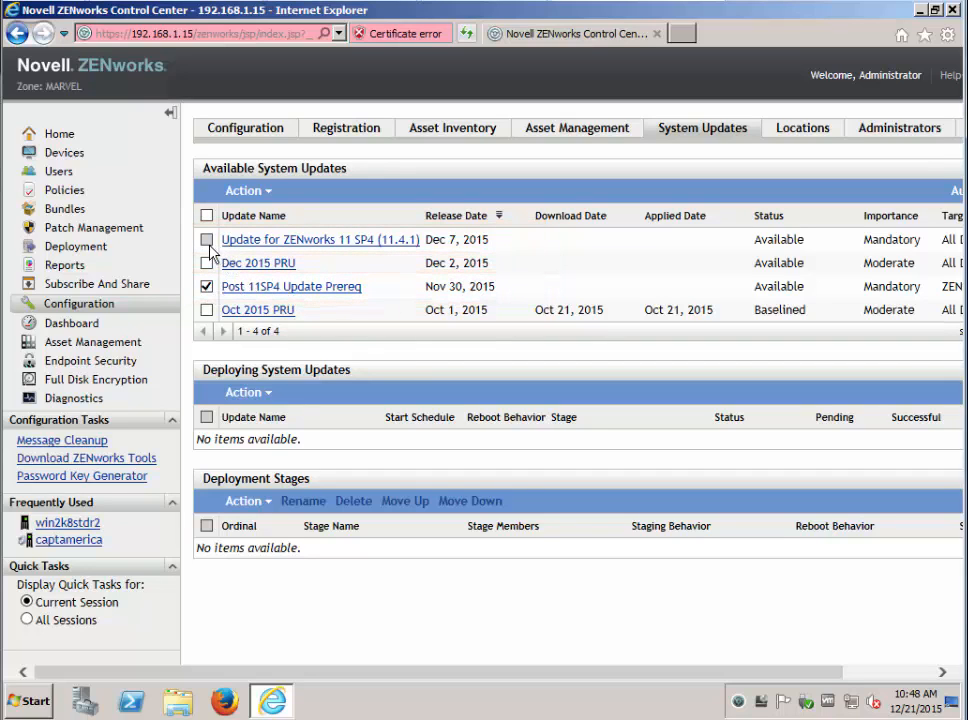
{"action": "left_click", "coordinate": [207, 240]}
{"action": "left_click", "coordinate": [268, 196]}
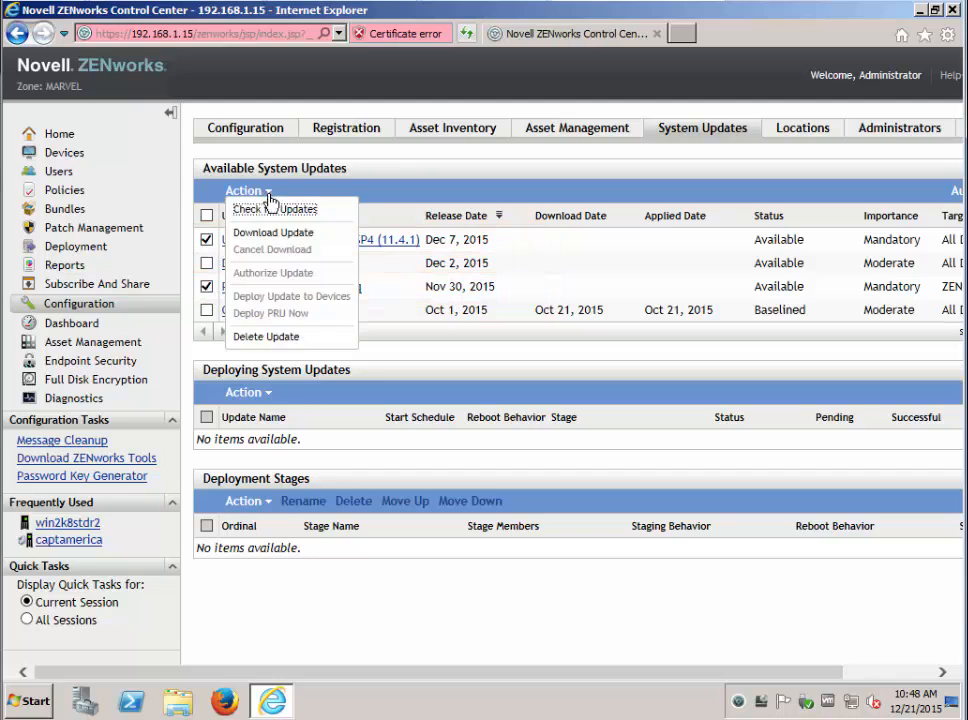
{"action": "left_click", "coordinate": [271, 234]}
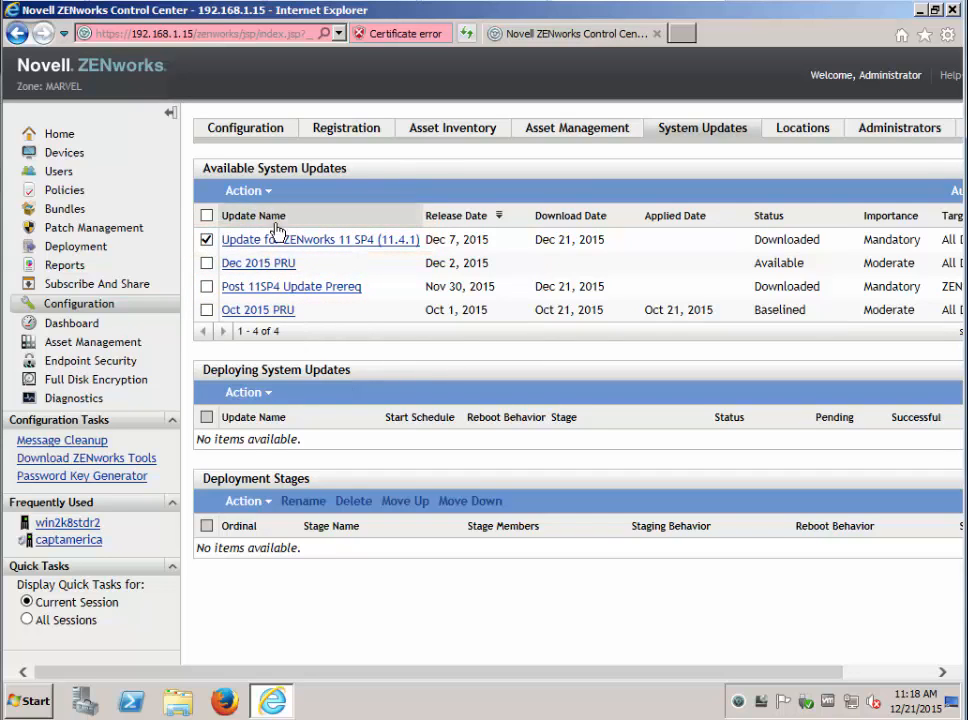
- Try to authorize Update for ZENworks 11 SP4 (11.4.1), and authorize Post 11SP4 Update Prereq
{"action": "left_click", "coordinate": [270, 193]}
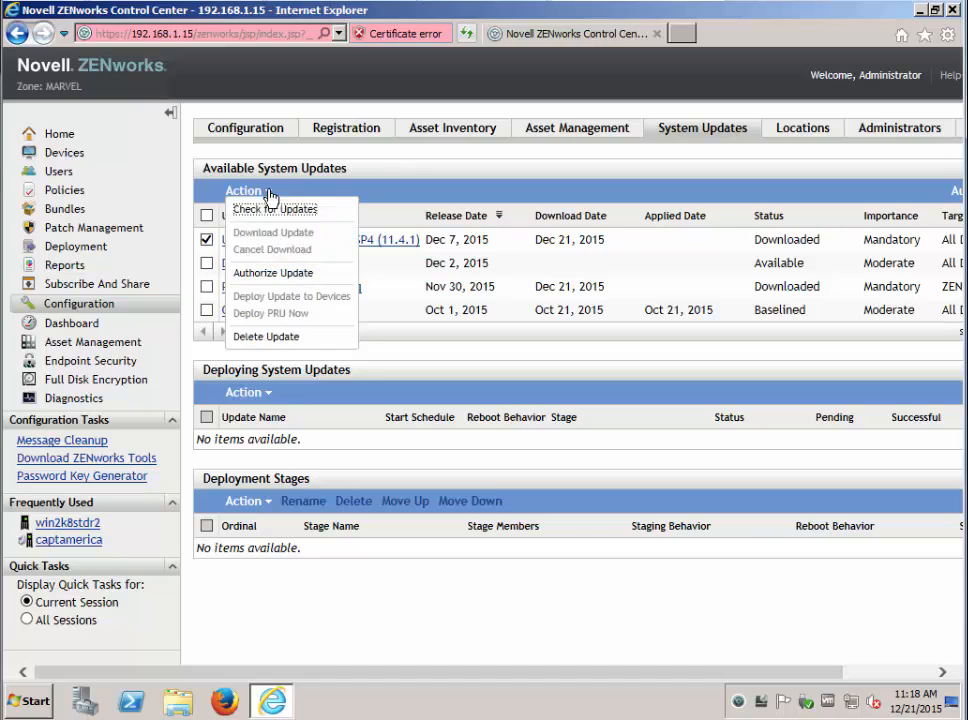
{"action": "left_click", "coordinate": [274, 284]}
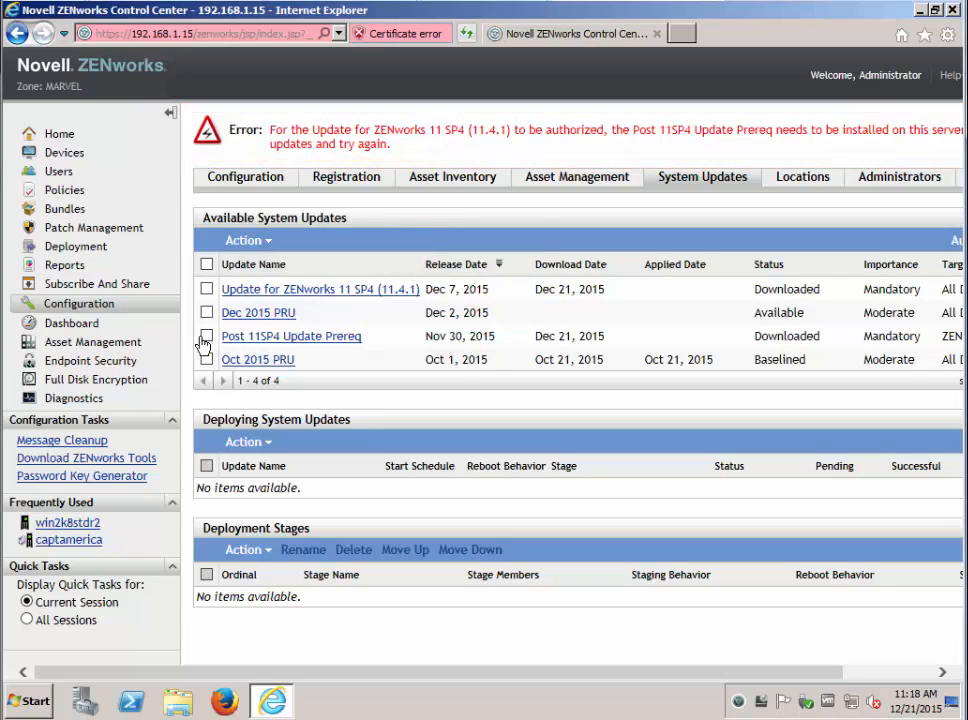
{"action": "left_click", "coordinate": [268, 241]}
{"action": "left_click", "coordinate": [264, 323]}
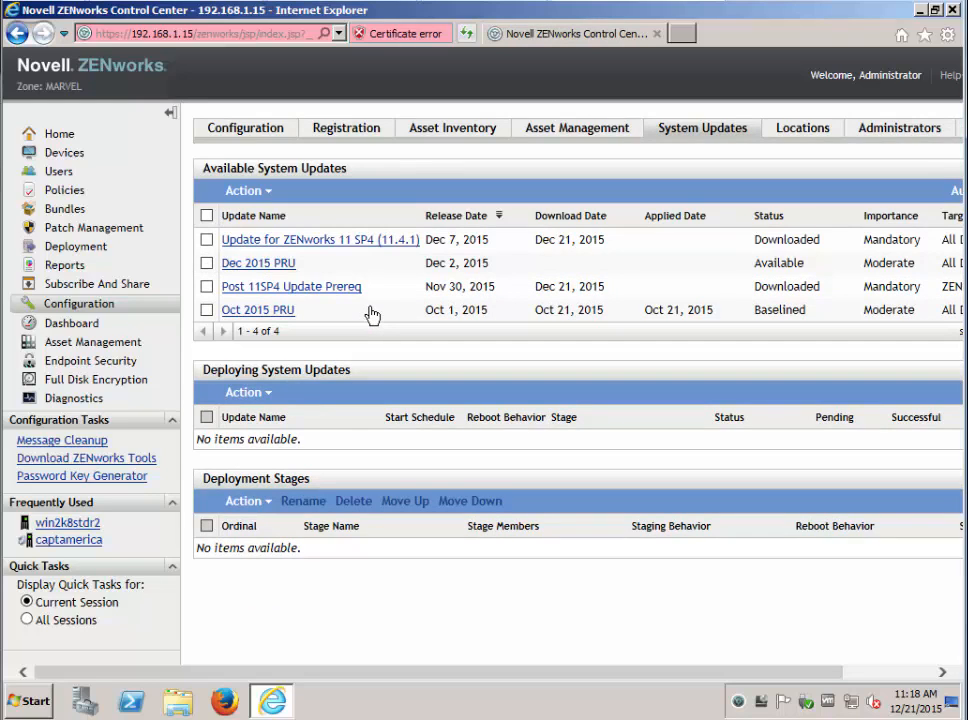
- Start deploying Post 11SP4 Update Prereq to selected devices in the management zone, prompting for a reboot when the update finishes applying
{"action": "left_click", "coordinate": [207, 288]}
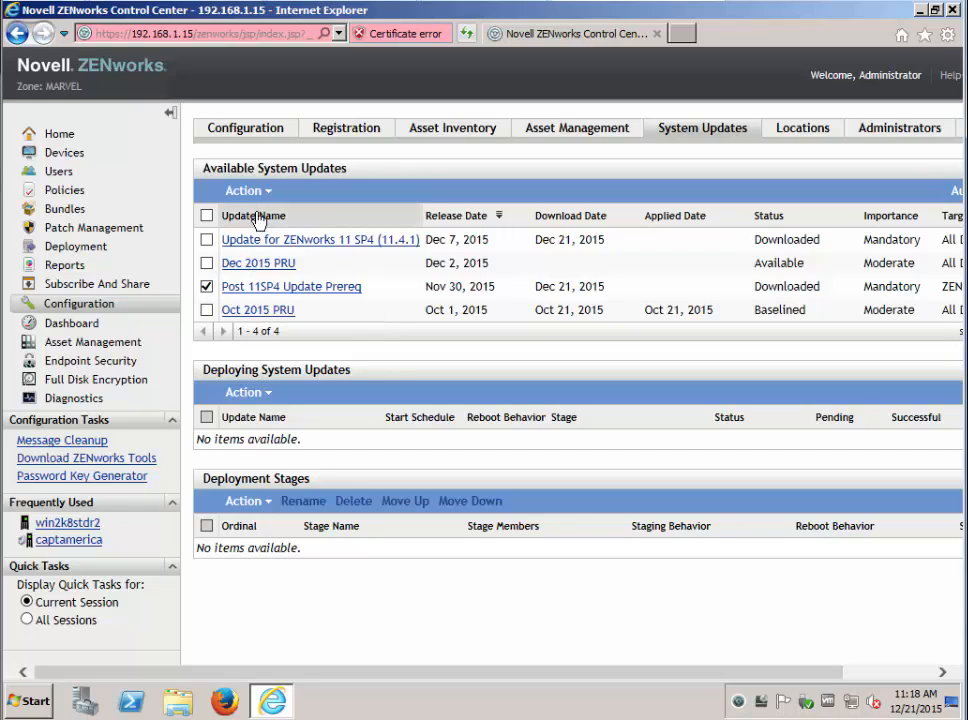
{"action": "left_click", "coordinate": [265, 192]}
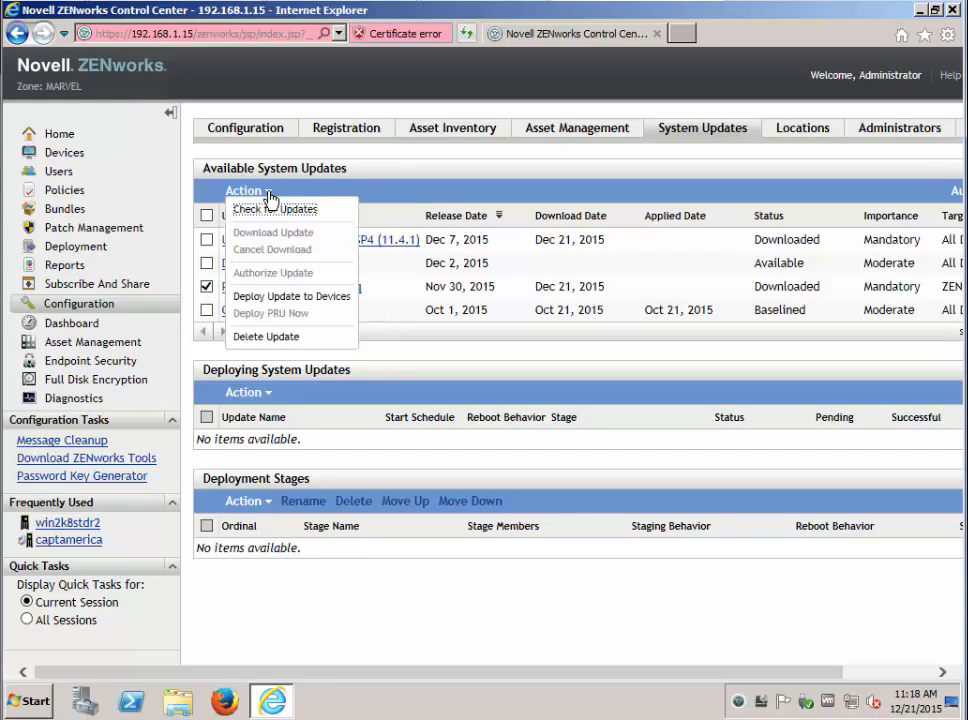
{"action": "left_click", "coordinate": [270, 297]}
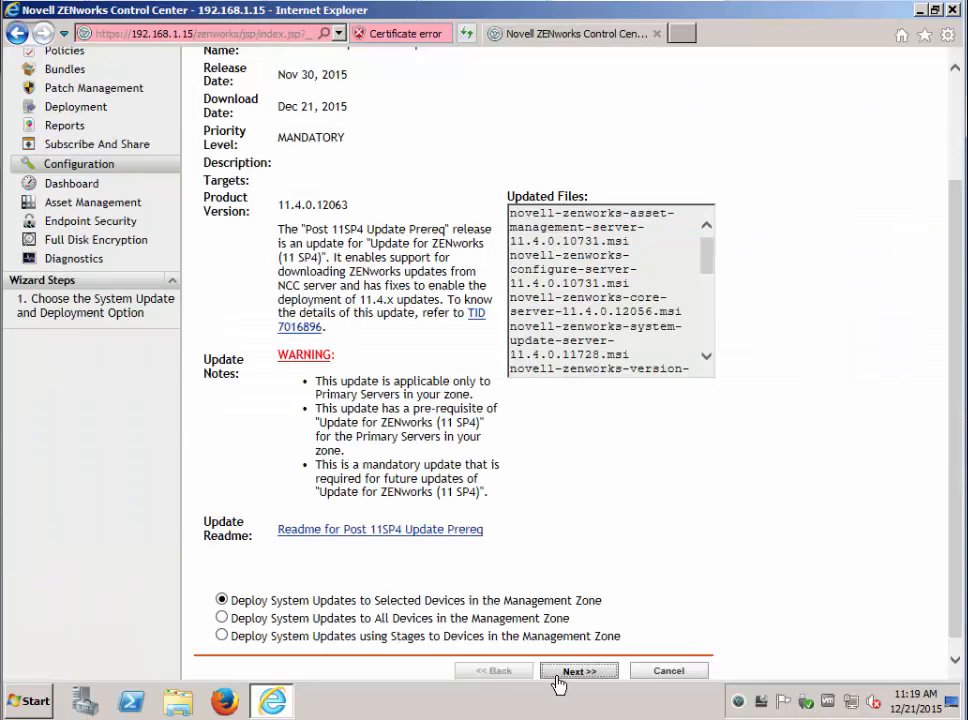
{"action": "left_click", "coordinate": [558, 672]}
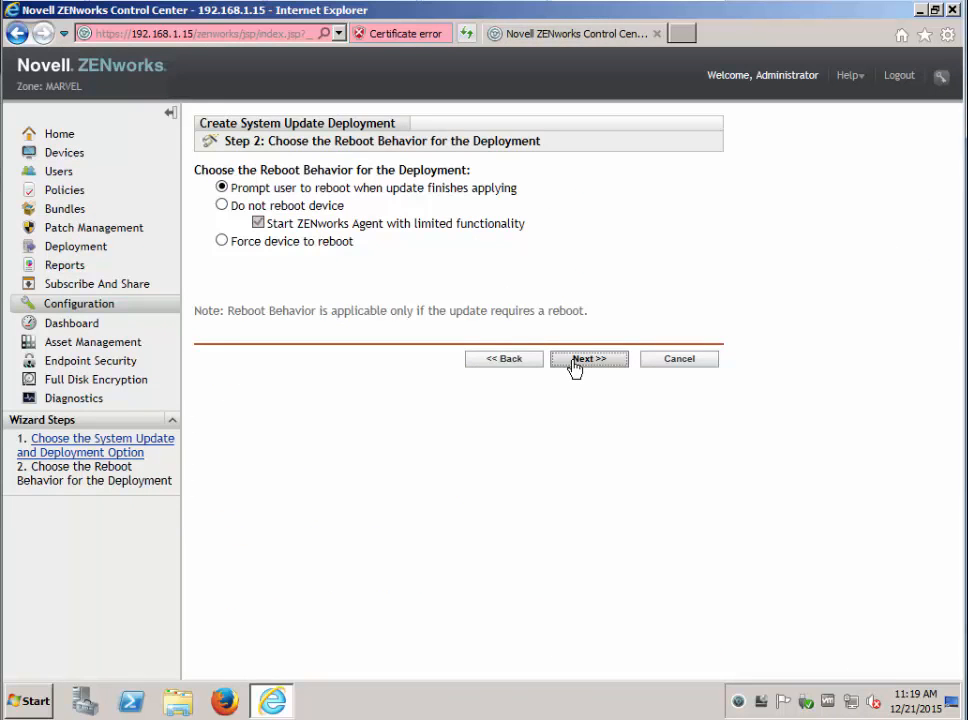
{"action": "left_click", "coordinate": [573, 362]}
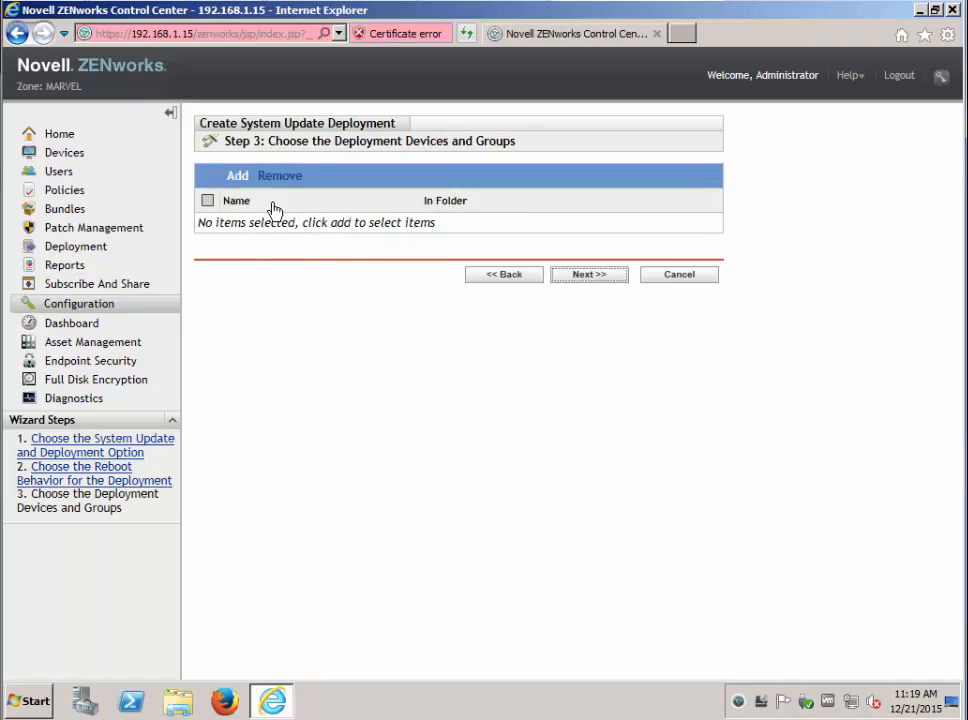
- Add the win2k8stdr2 server from /Devices/Servers as the deployment target
{"action": "left_click", "coordinate": [231, 180]}
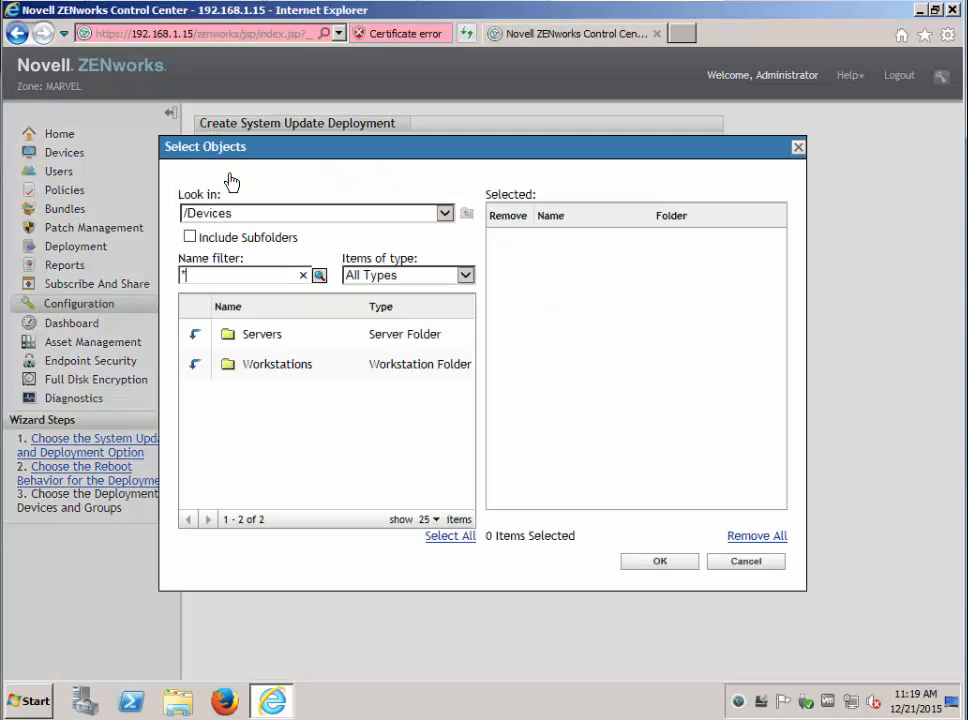
{"action": "left_click", "coordinate": [195, 337]}
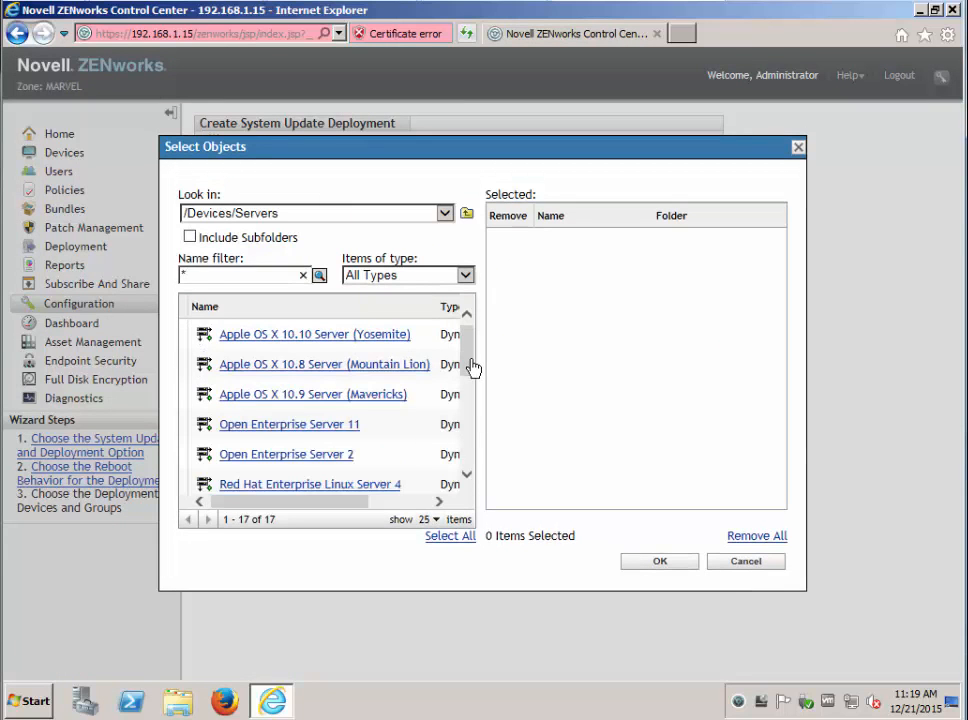
{"action": "left_click_drag", "start_coordinate": [467, 367], "coordinate": [467, 466]}
{"action": "left_click", "coordinate": [262, 480]}
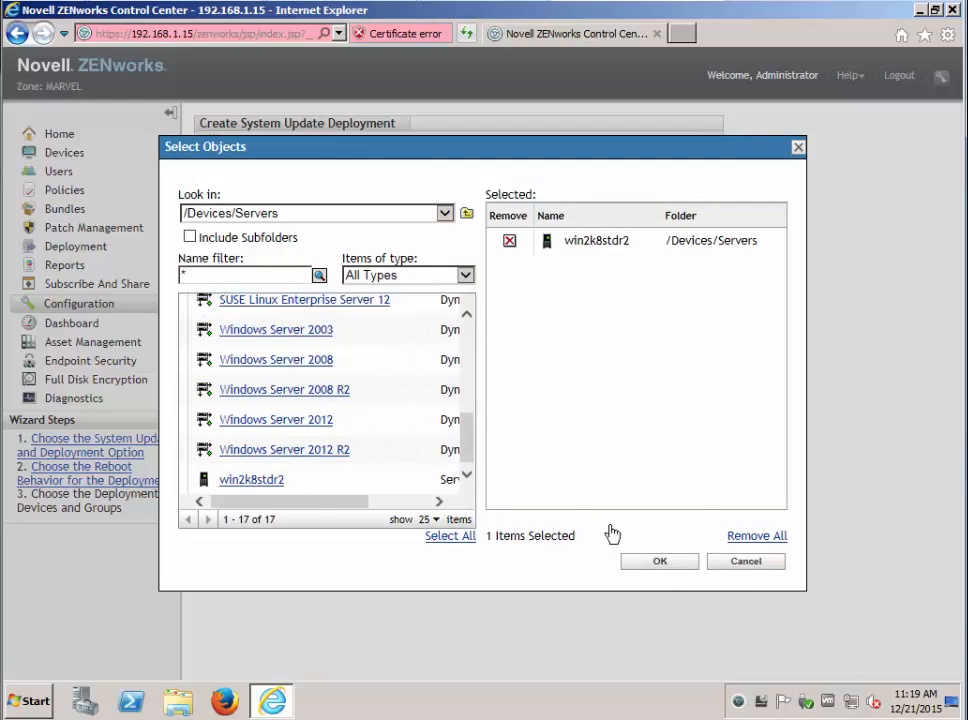
{"action": "left_click", "coordinate": [660, 563]}
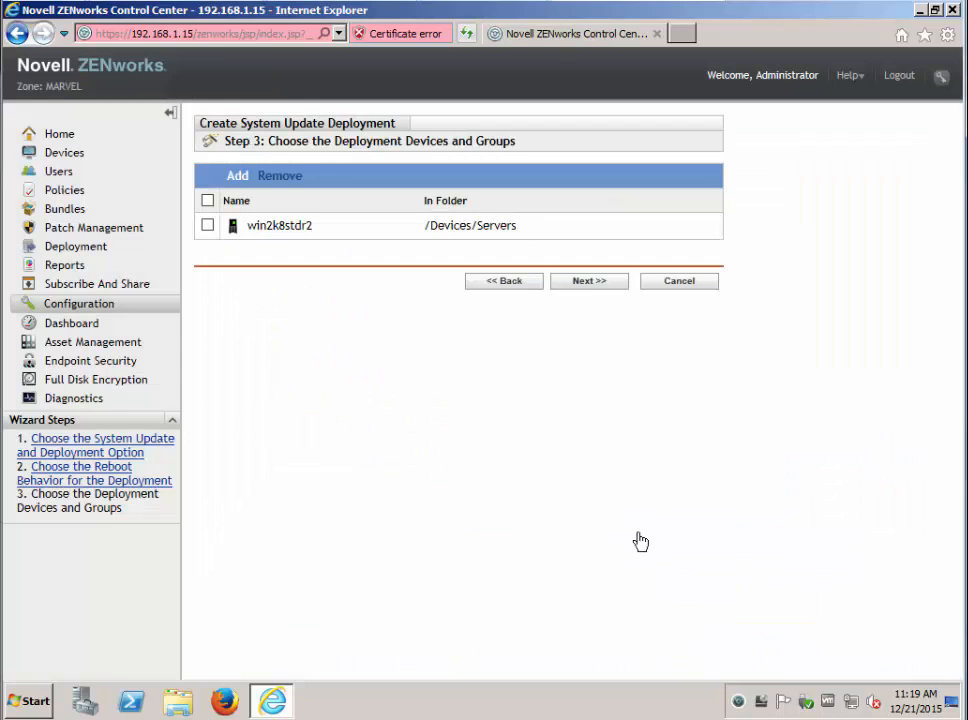
{"action": "left_click", "coordinate": [585, 287]}
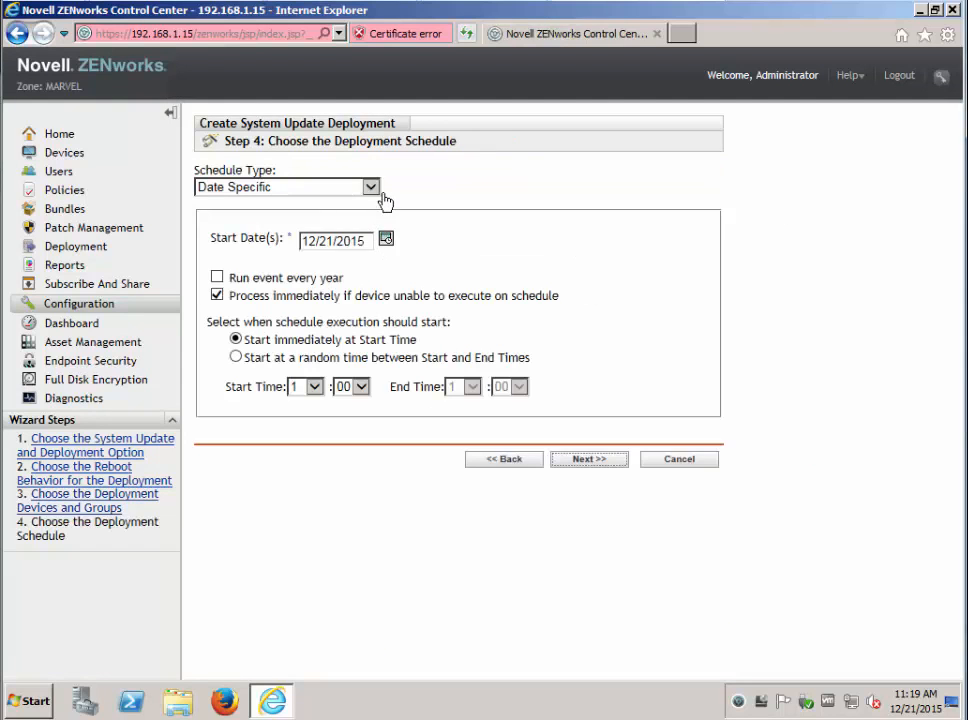
- Set the deployment schedule type to Now and finish creating the system update deployment
{"action": "left_click", "coordinate": [371, 189]}
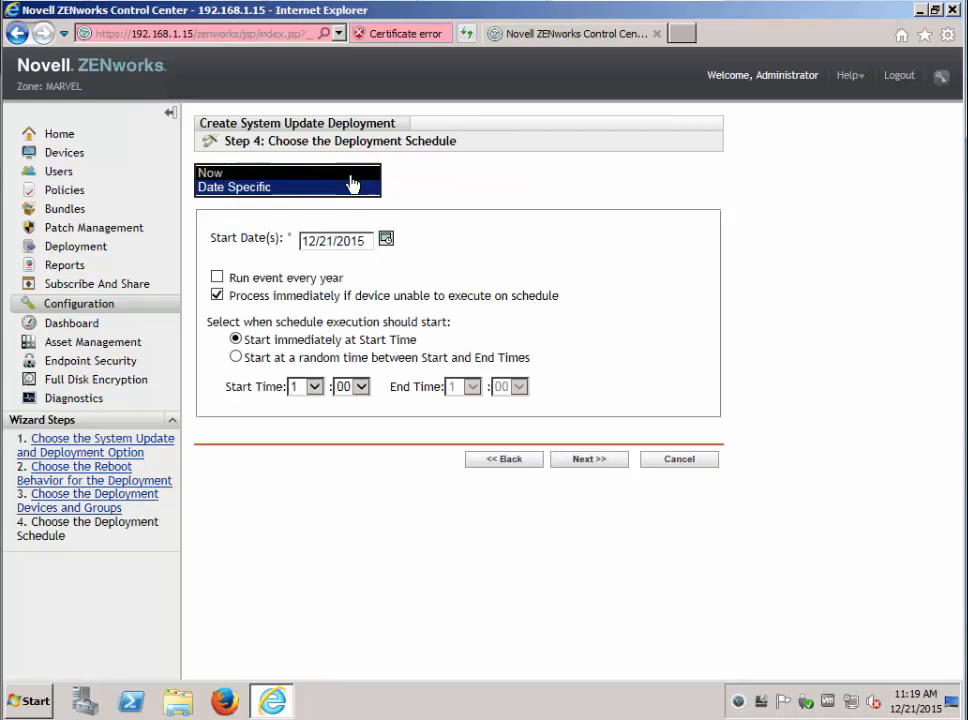
{"action": "left_click", "coordinate": [350, 174]}
{"action": "left_click", "coordinate": [589, 251]}
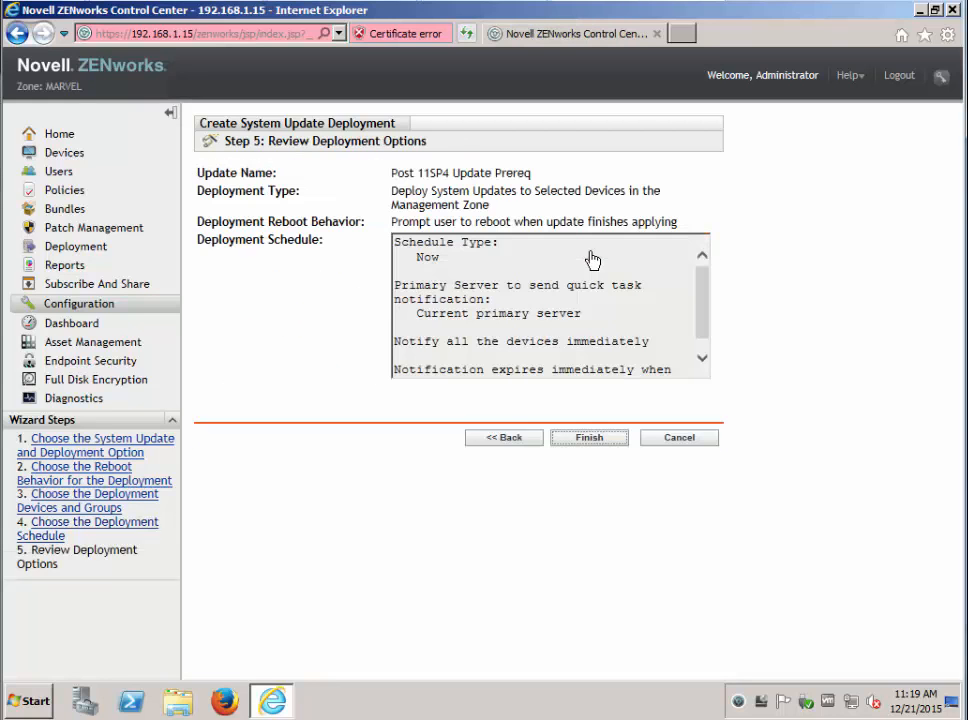
{"action": "left_click", "coordinate": [590, 440]}
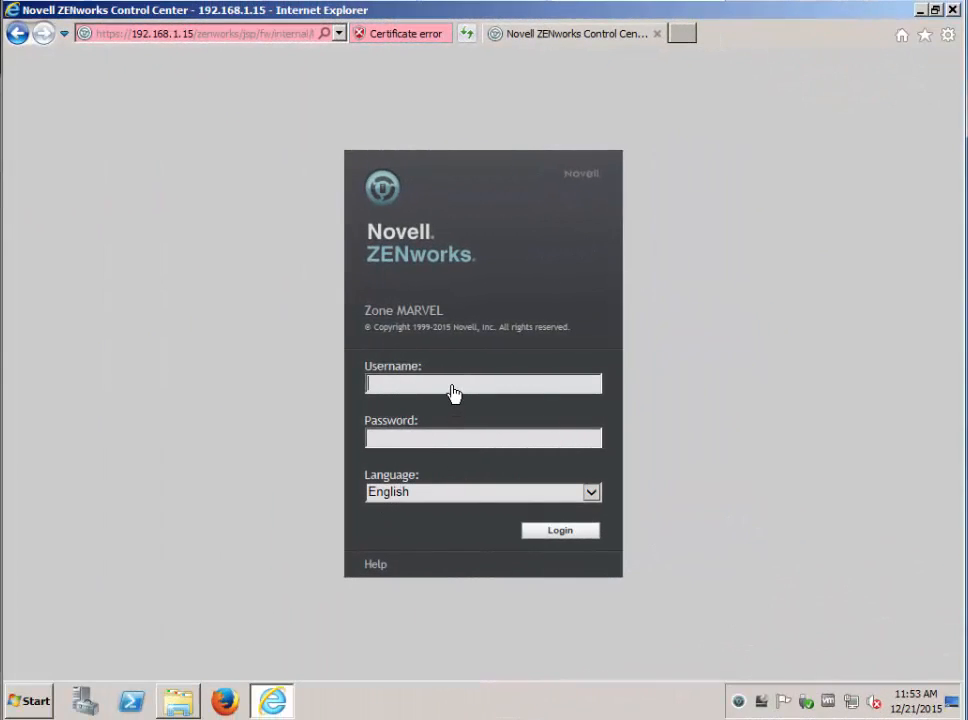
- Log in to the MARVEL zone with the username Administrator and the account password
{"action": "left_click", "coordinate": [452, 384]}
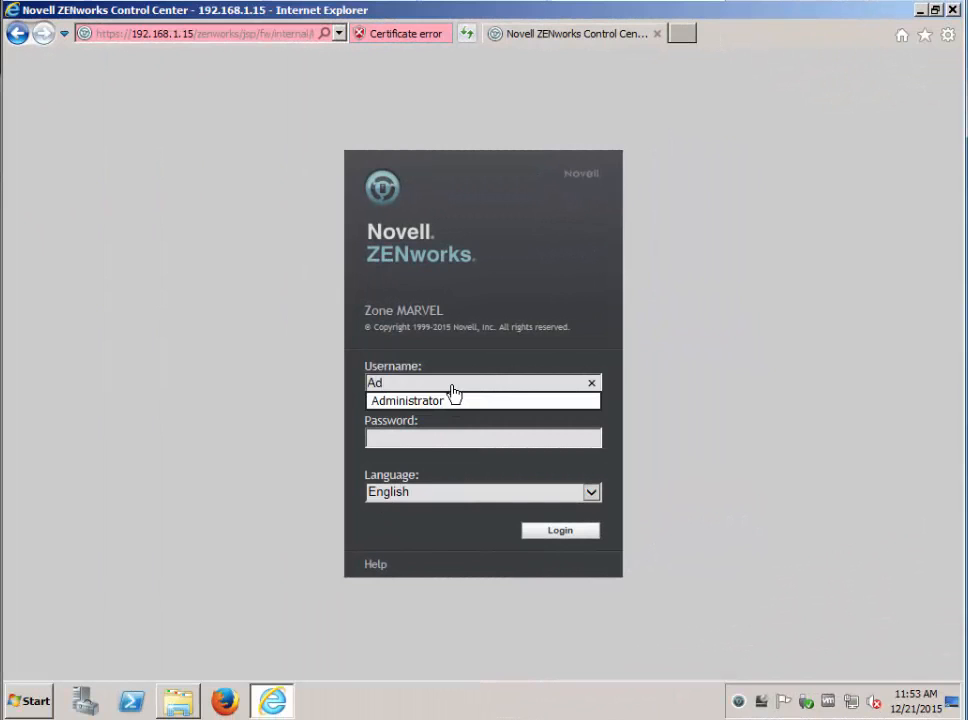
{"action": "left_click", "coordinate": [438, 401]}
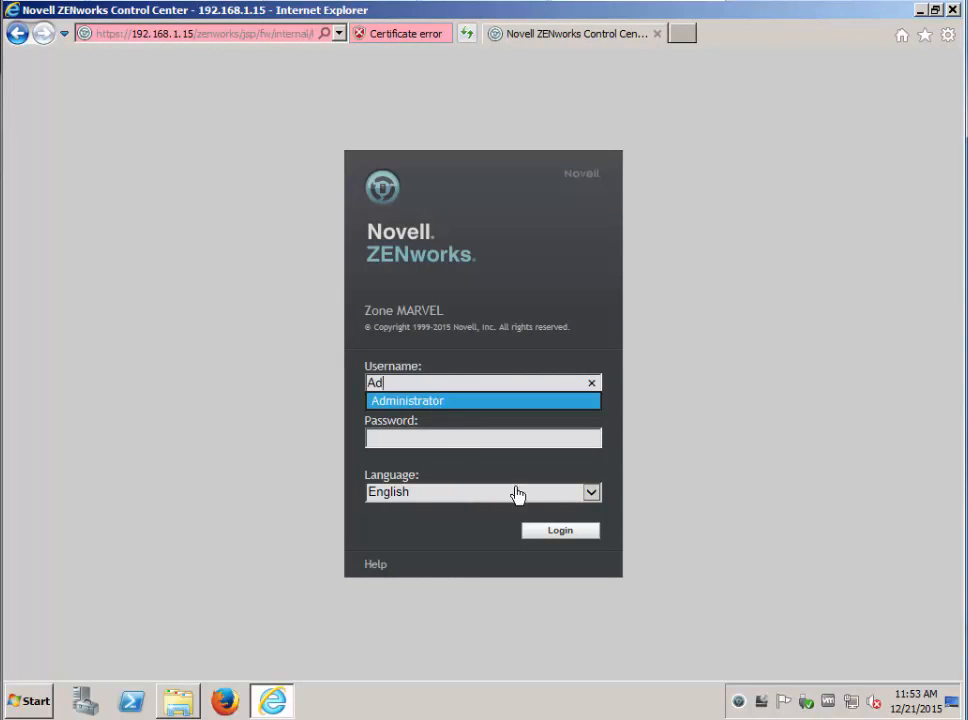
{"action": "left_click", "coordinate": [552, 532]}
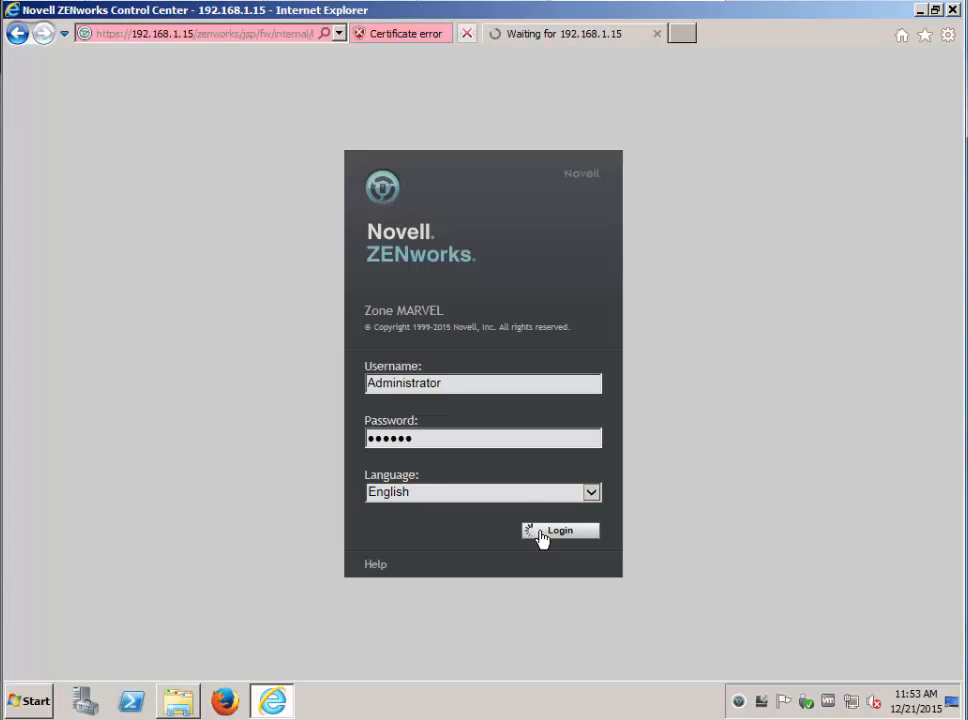
- Open the C:\Program Files (x86)\Novell\ZENworks folder in Windows Explorer
{"action": "left_click", "coordinate": [176, 700]}
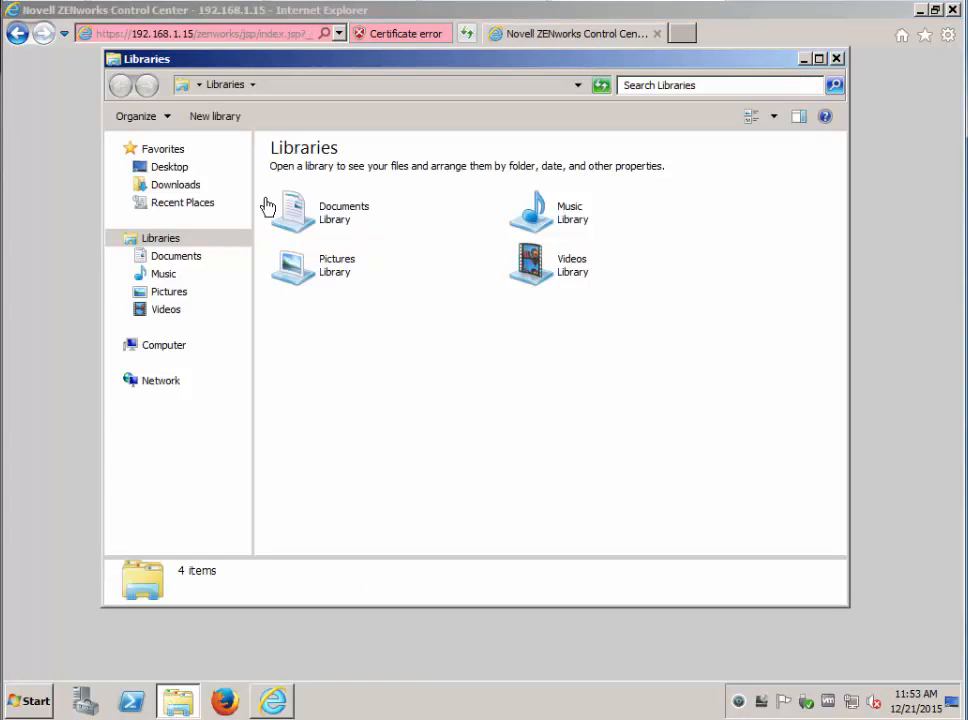
{"action": "left_click", "coordinate": [170, 345]}
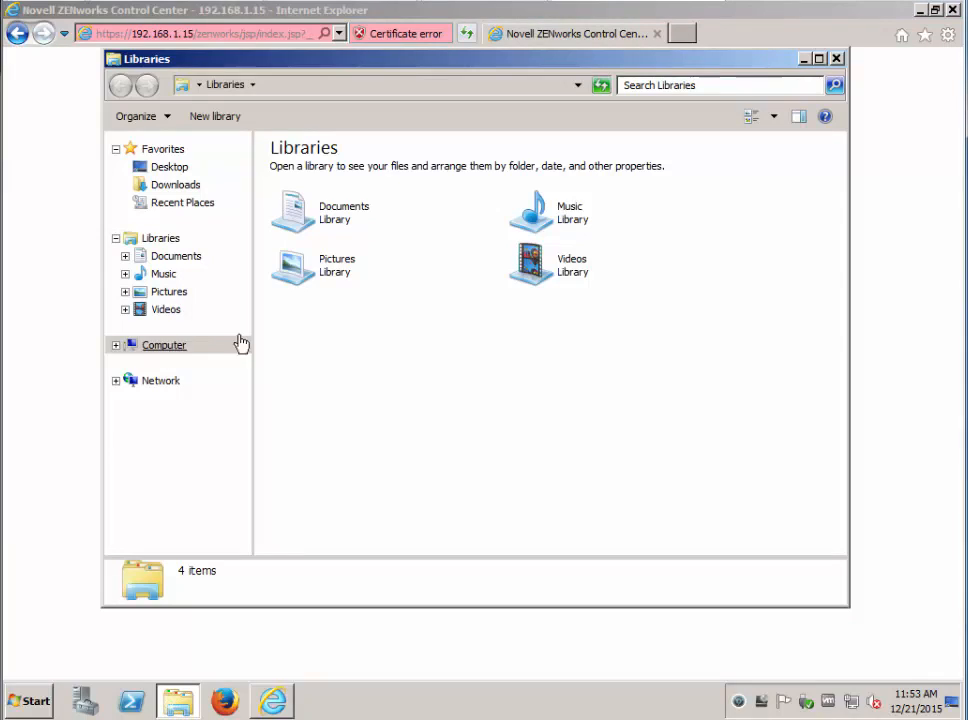
{"action": "left_click", "coordinate": [190, 364]}
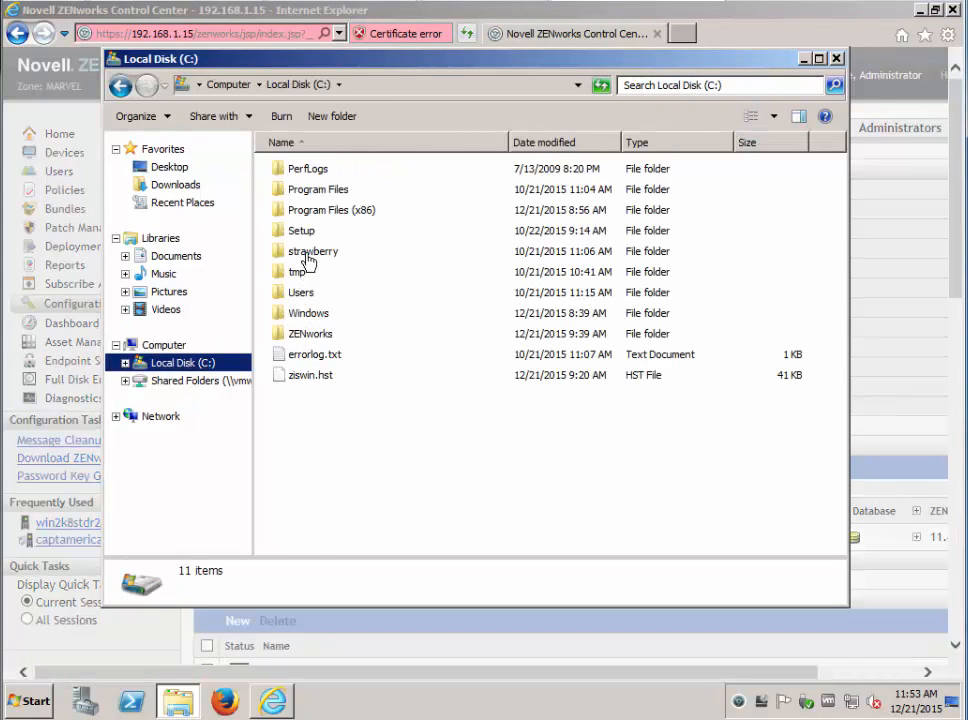
{"action": "left_click", "coordinate": [314, 214]}
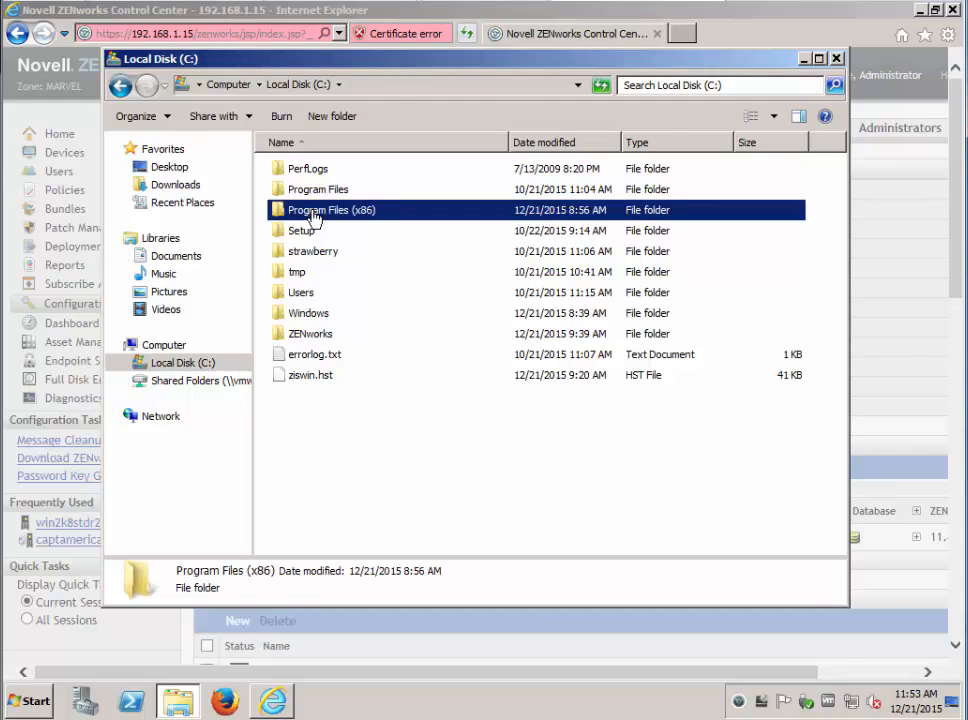
{"action": "double_click", "coordinate": [314, 216]}
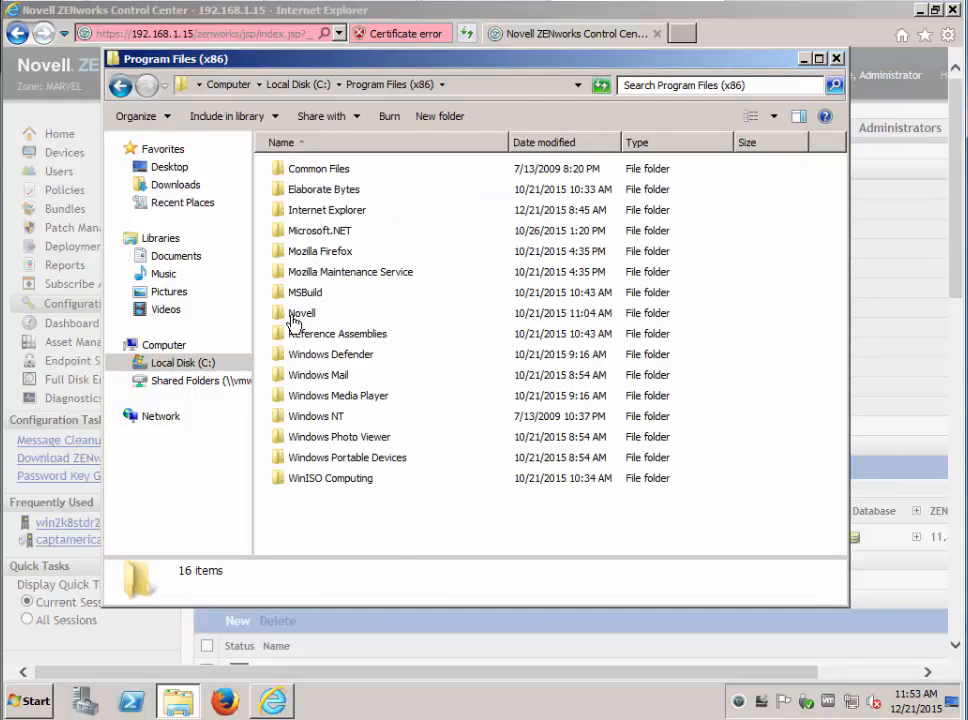
{"action": "double_click", "coordinate": [298, 313]}
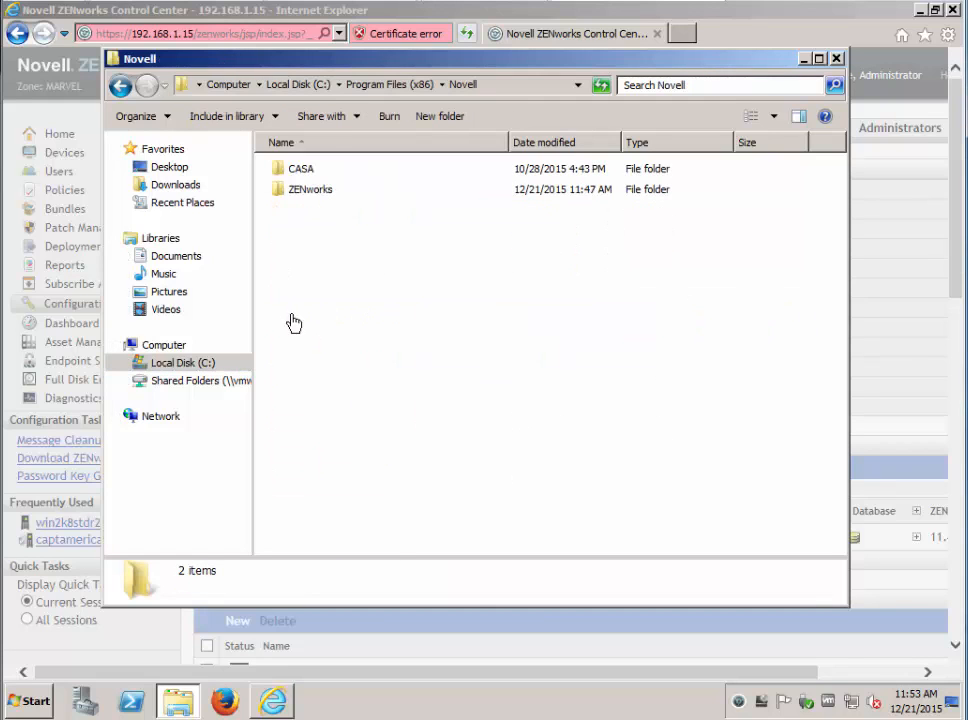
{"action": "left_click", "coordinate": [313, 198]}
{"action": "left_click", "coordinate": [313, 198]}
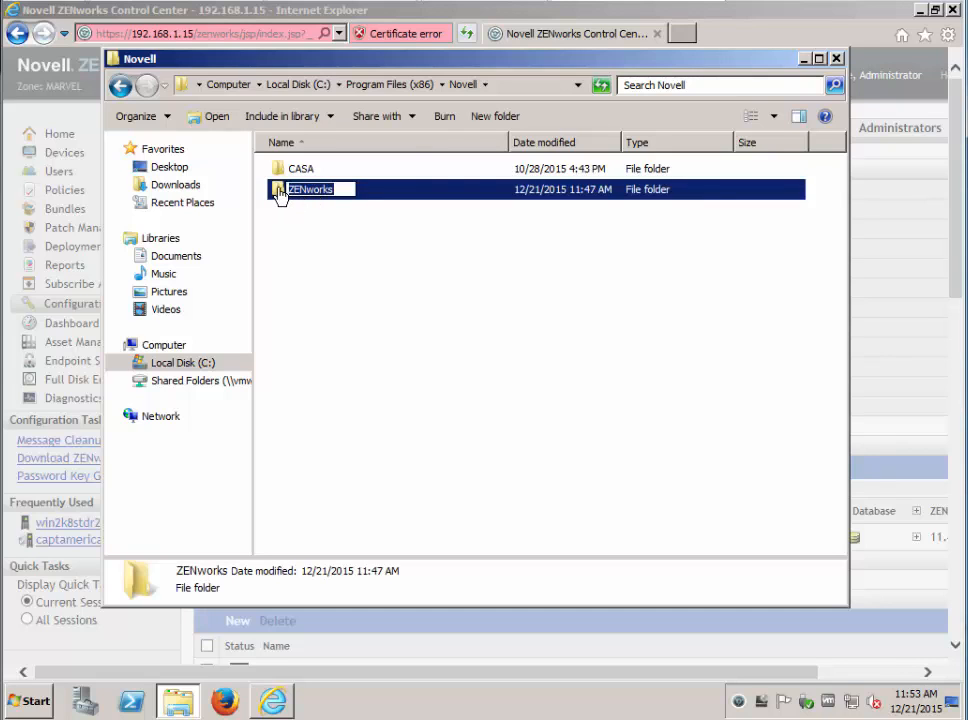
{"action": "double_click", "coordinate": [279, 192]}
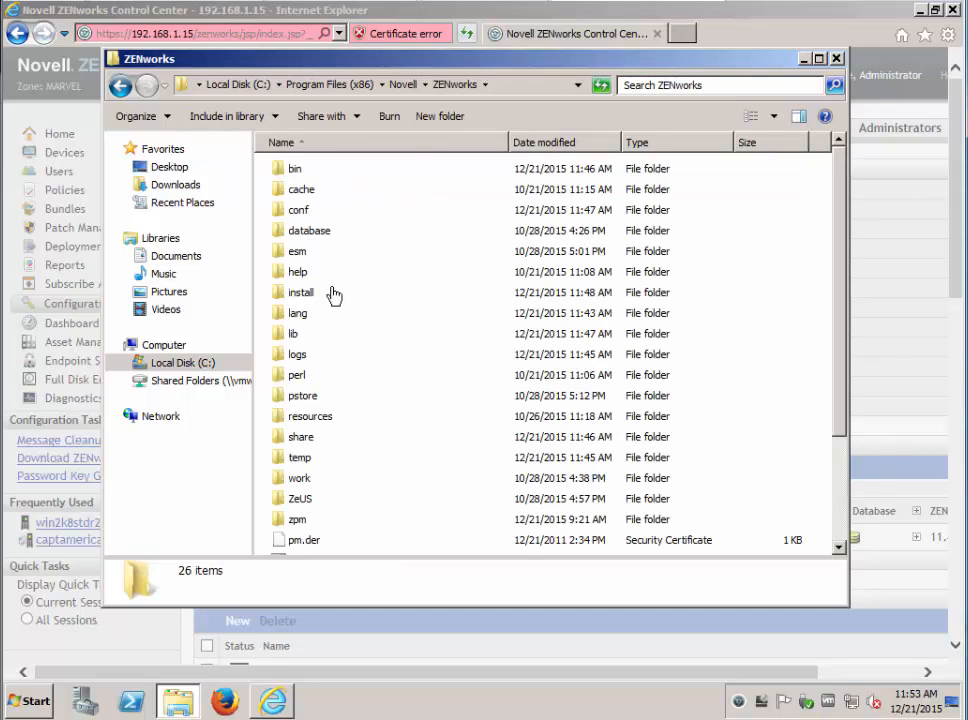
- Open system-update.log from the most recently modified update folder under logs\system-update
{"action": "double_click", "coordinate": [294, 356]}
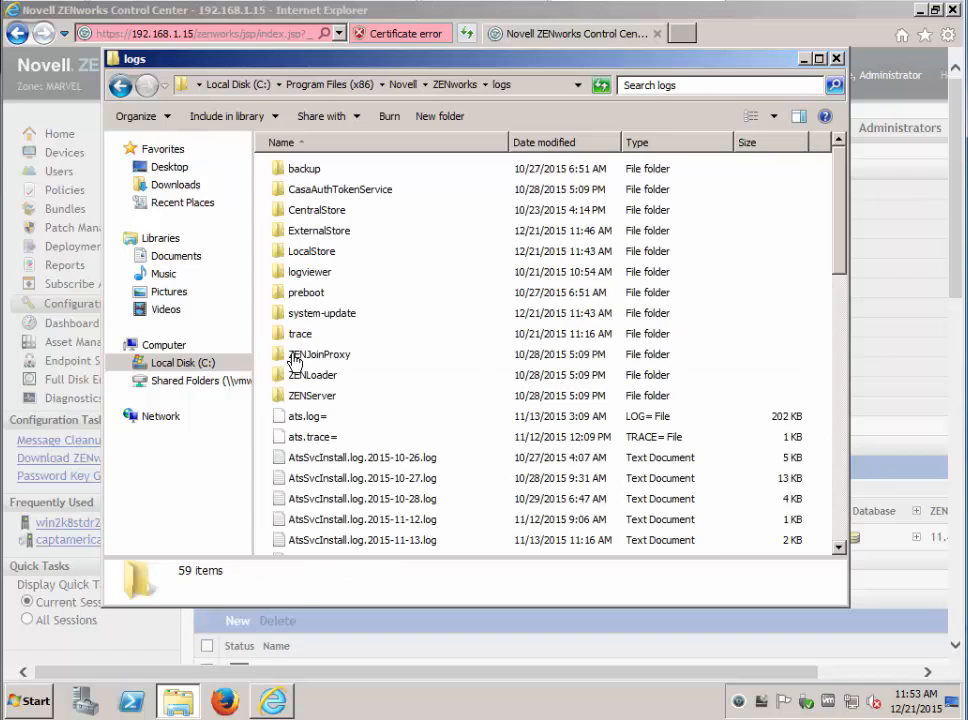
{"action": "double_click", "coordinate": [318, 316]}
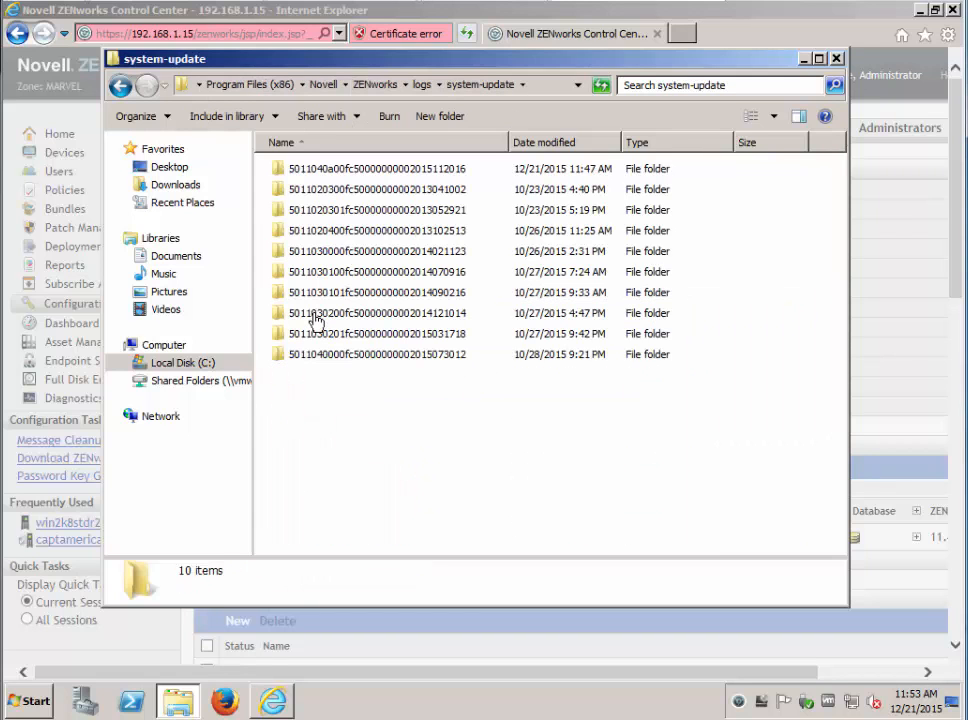
{"action": "left_click", "coordinate": [553, 143]}
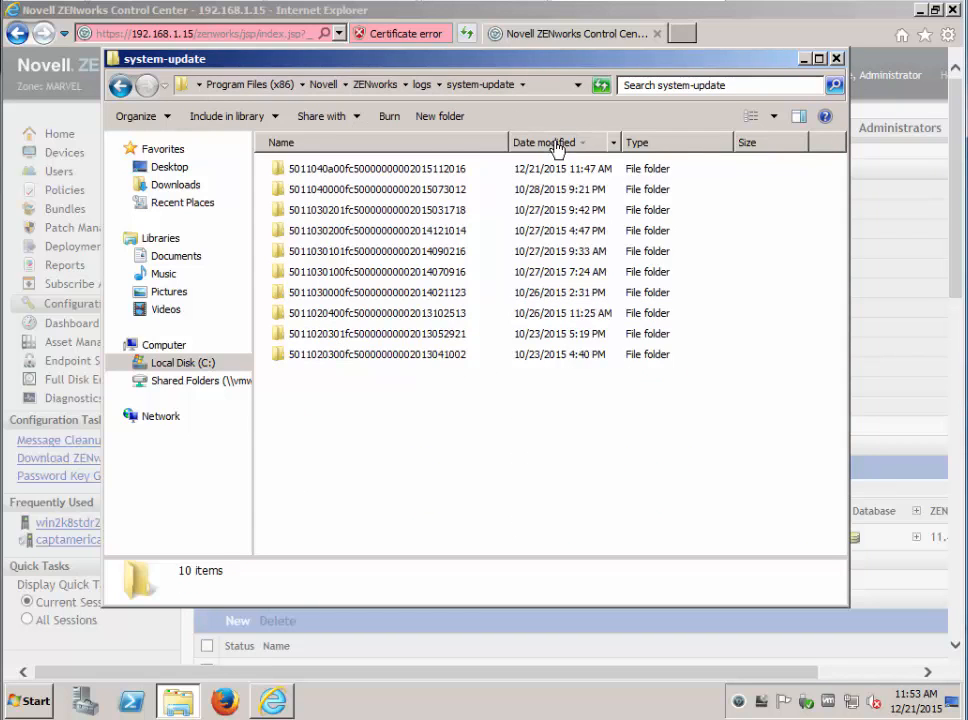
{"action": "double_click", "coordinate": [377, 170]}
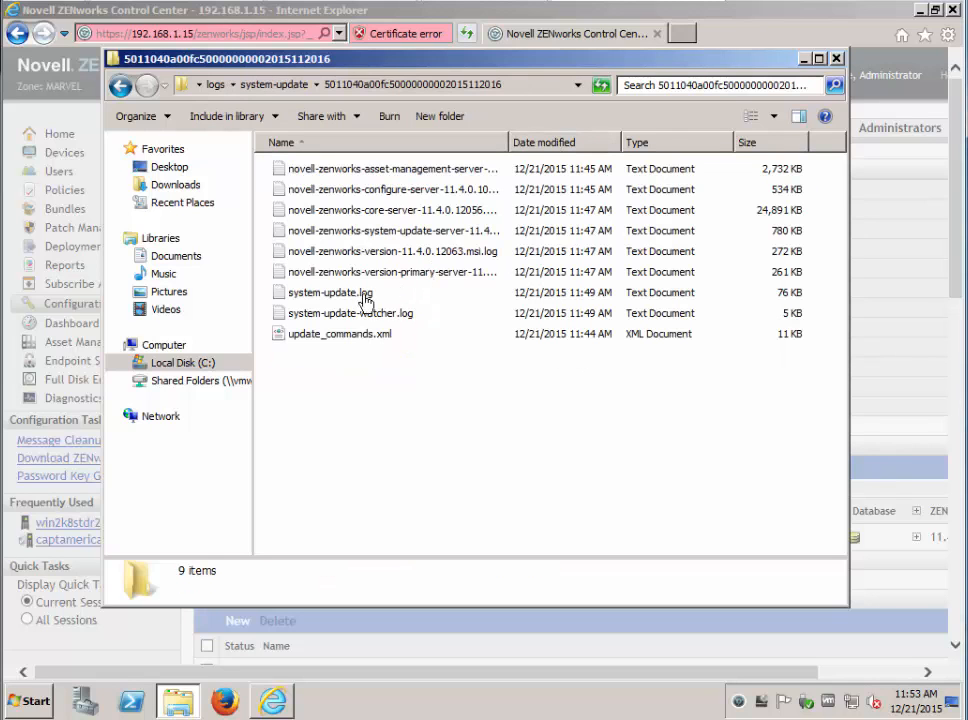
{"action": "left_click", "coordinate": [350, 296]}
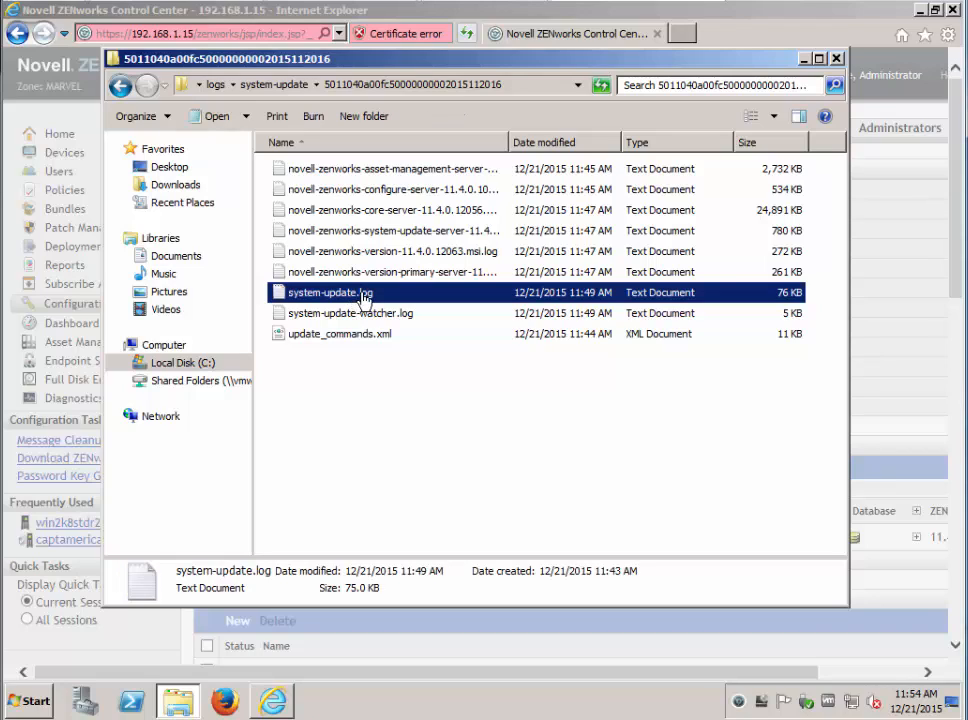
{"action": "double_click", "coordinate": [363, 298]}
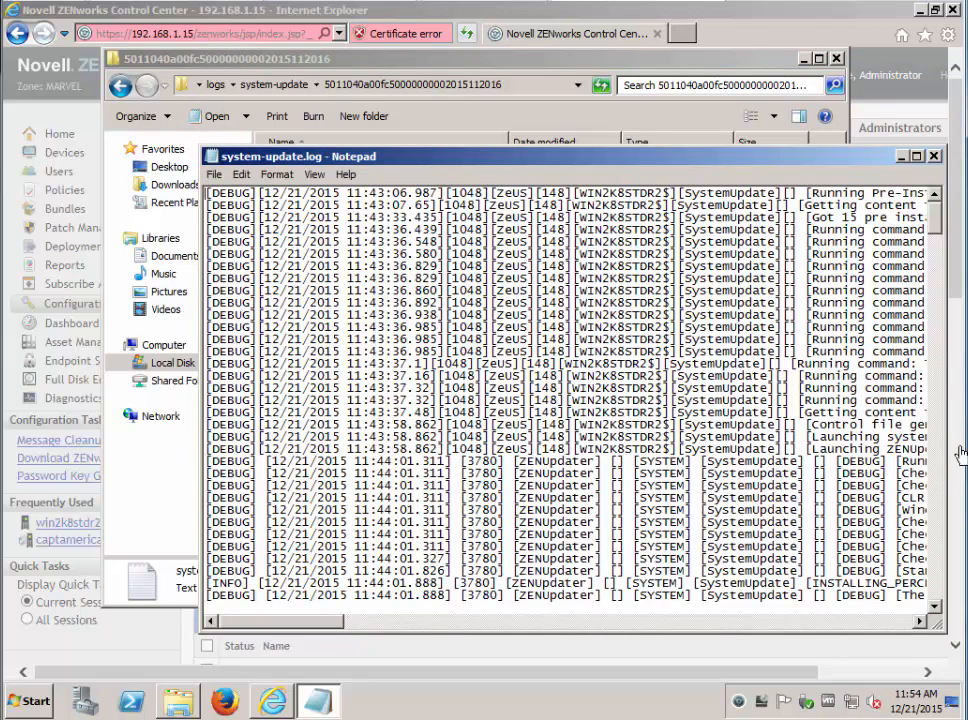
- Examine the final entries of system-update.log and highlight the lines reporting the installation completion and the ZENUpdater exit code
{"action": "left_click_drag", "start_coordinate": [934, 218], "coordinate": [745, 594]}
{"action": "left_click_drag", "start_coordinate": [320, 624], "coordinate": [391, 626]}
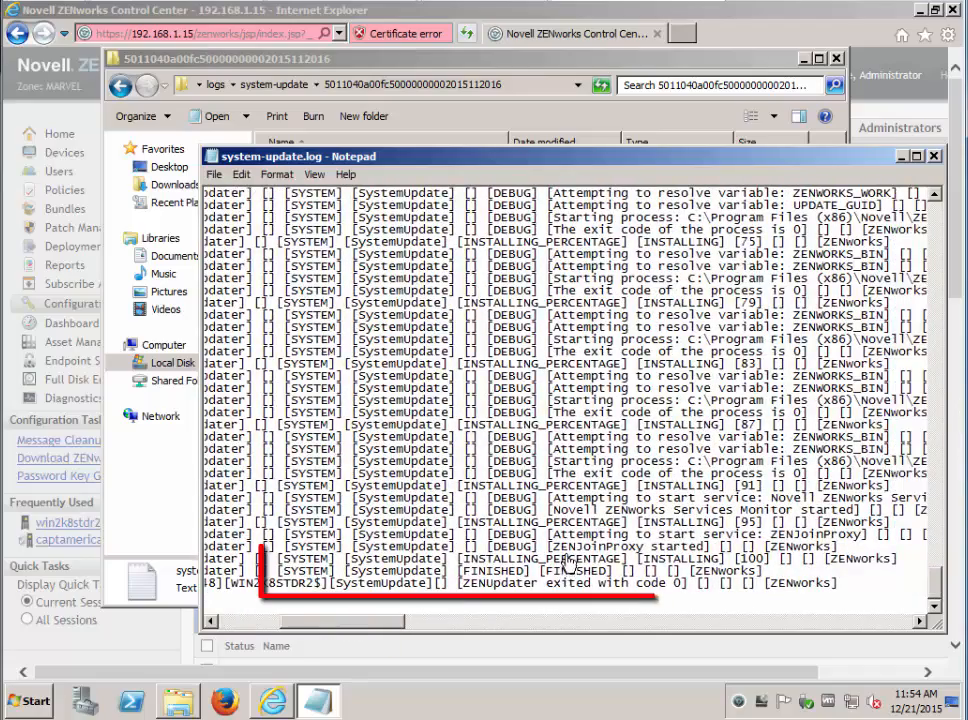
{"action": "left_click_drag", "start_coordinate": [567, 561], "coordinate": [752, 583]}
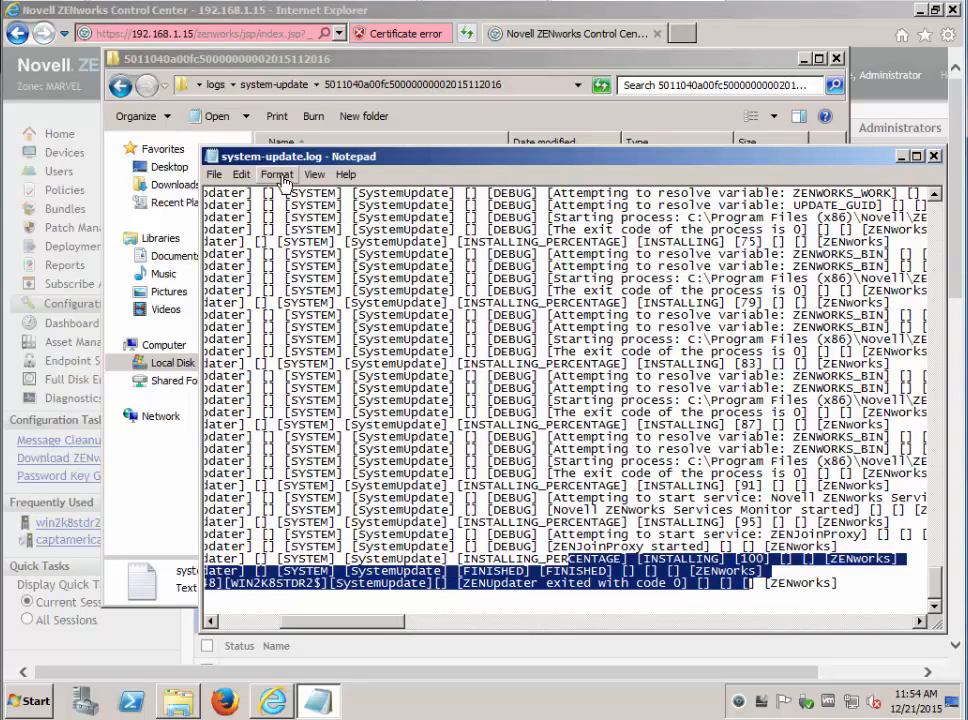
- Search system-update.log for "error", and close the log and the folder window
{"action": "left_click", "coordinate": [241, 175]}
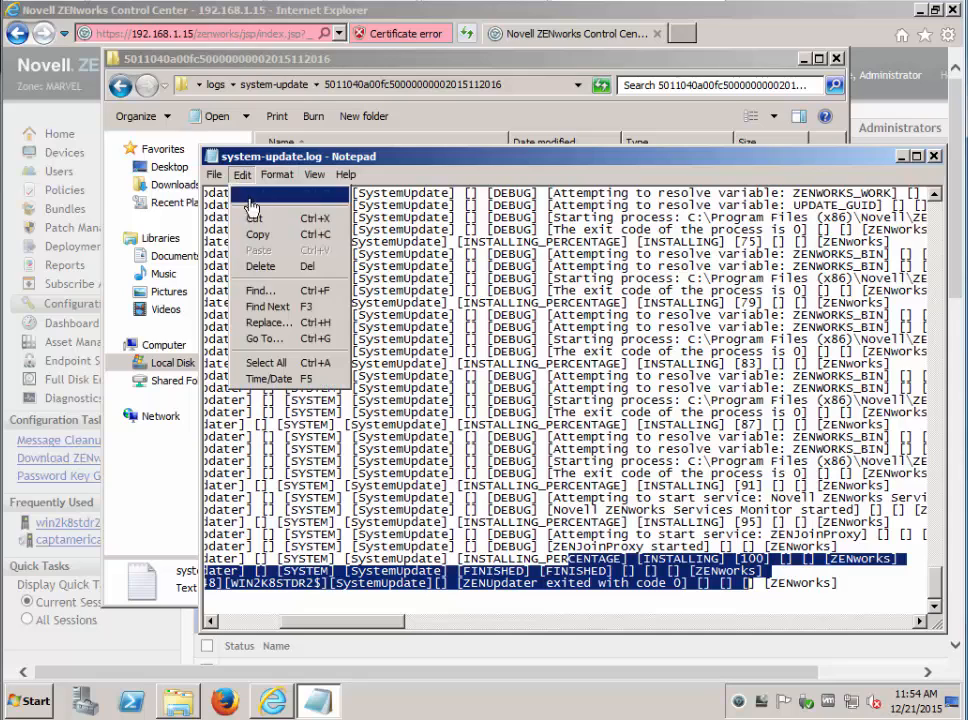
{"action": "left_click", "coordinate": [256, 291]}
{"action": "type", "text": "error"}
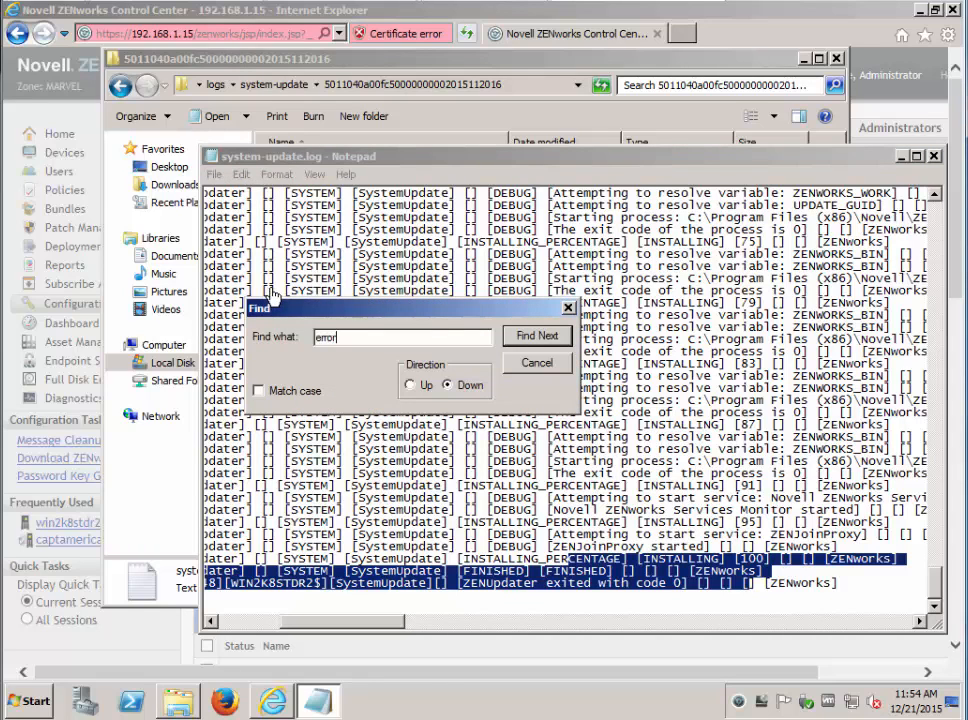
{"action": "key", "text": "Return"}
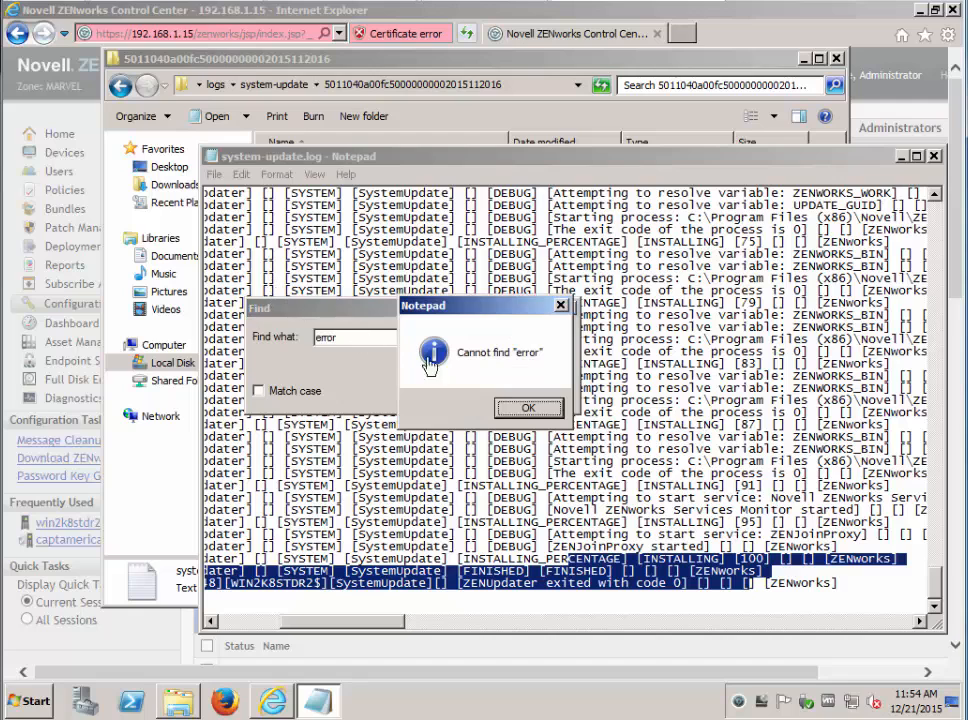
{"action": "left_click", "coordinate": [525, 406]}
{"action": "left_click", "coordinate": [540, 364]}
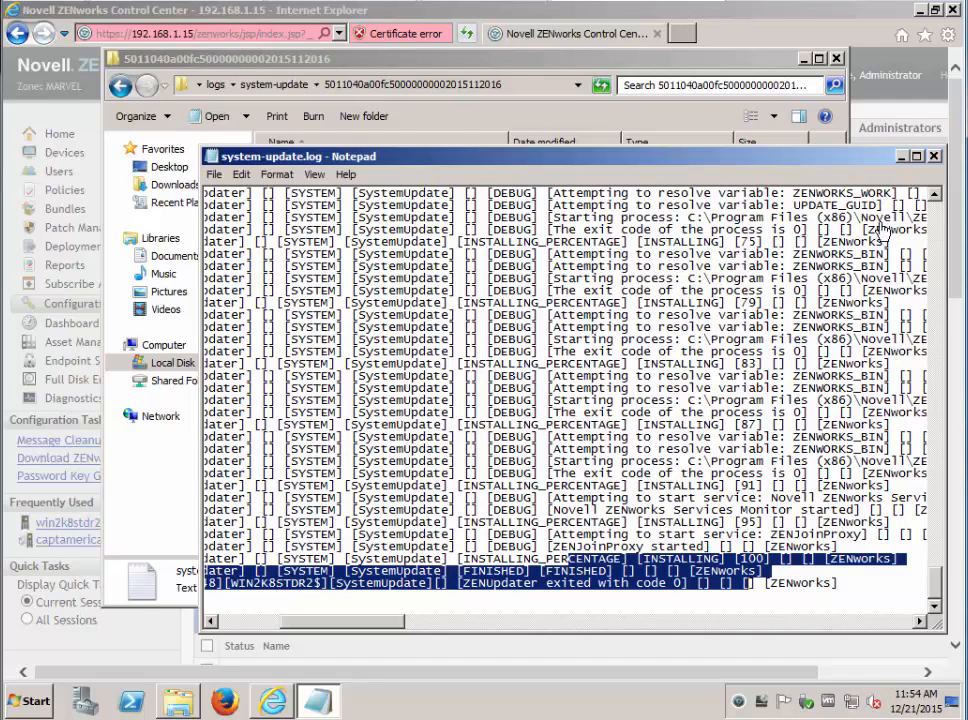
{"action": "left_click", "coordinate": [933, 157]}
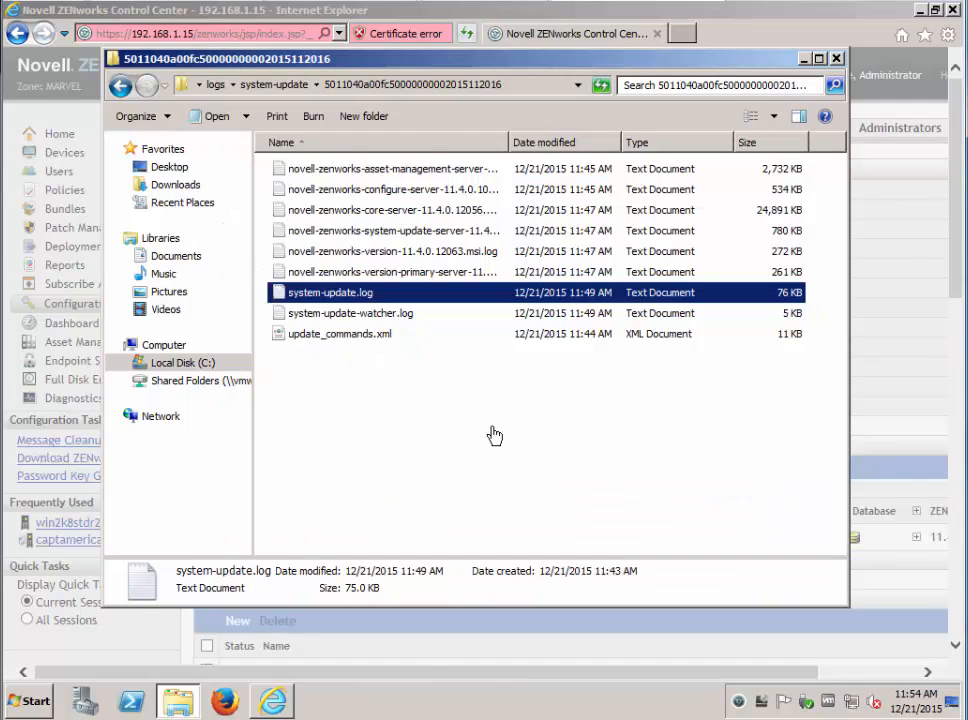
{"action": "left_click", "coordinate": [494, 434]}
{"action": "left_click", "coordinate": [837, 60]}
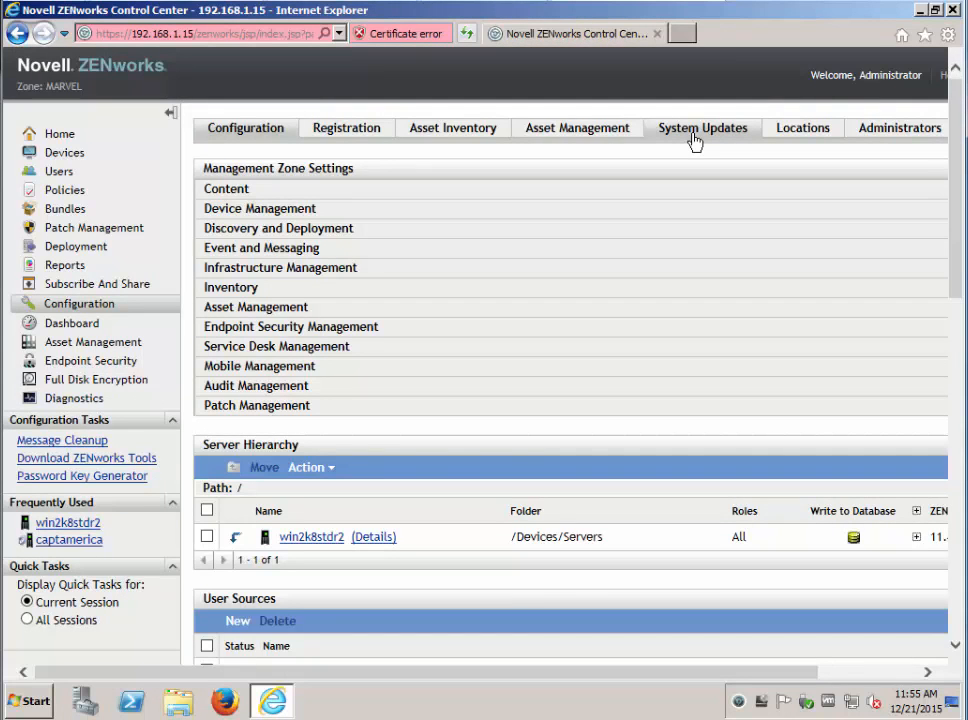
- Check the status of the device pending in the Post 11SP4 Update Prereq deployment on the System Updates page
{"action": "left_click", "coordinate": [695, 140]}
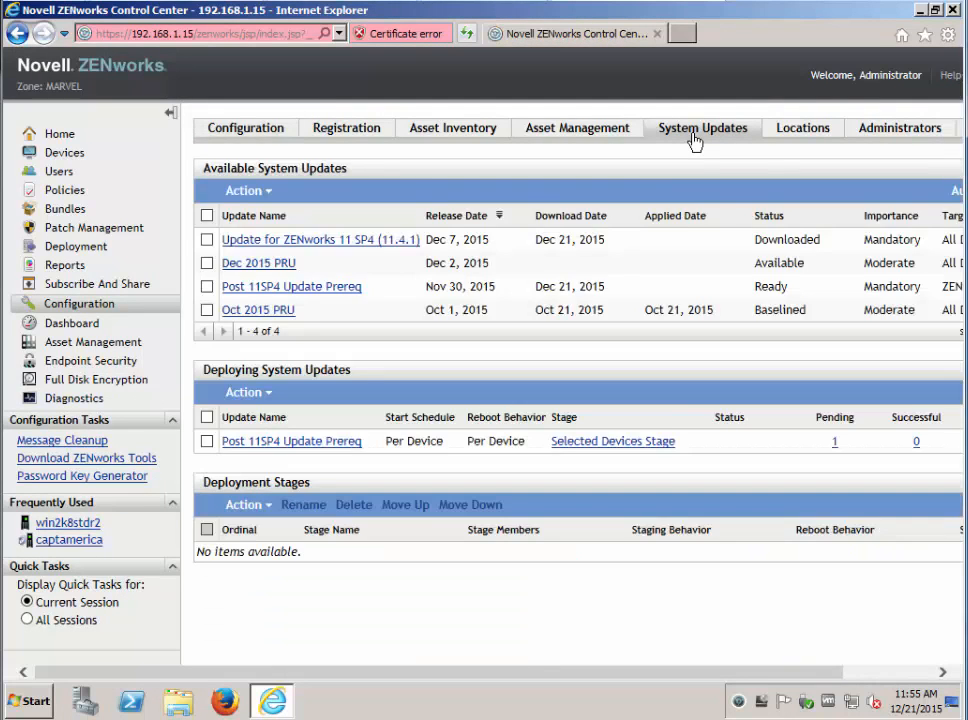
{"action": "left_click", "coordinate": [833, 443]}
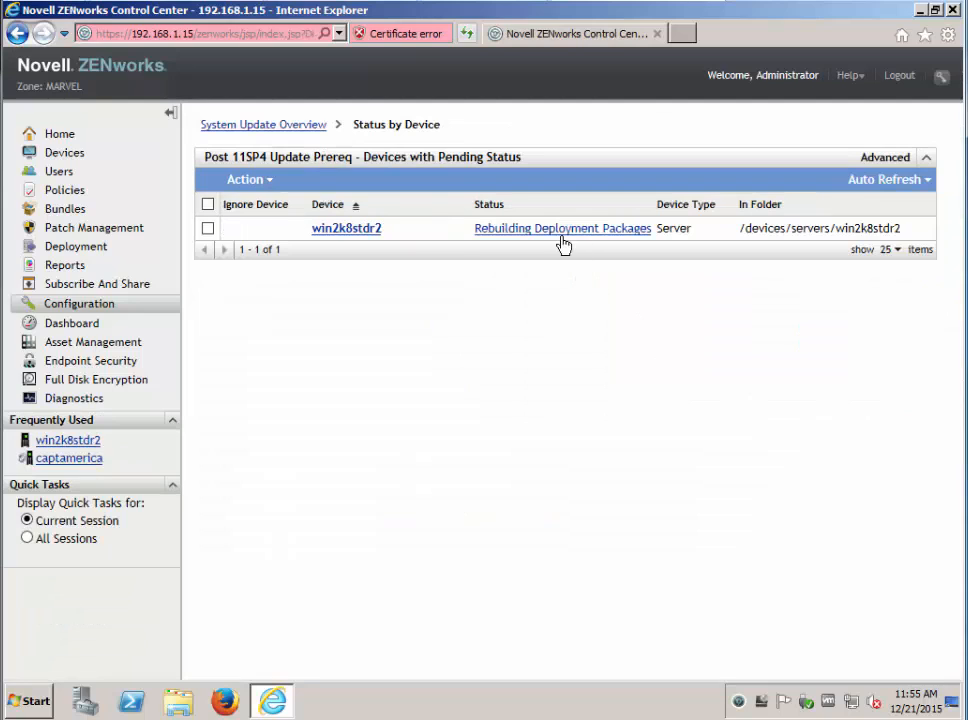
{"action": "mouse_move", "coordinate": [561, 235]}
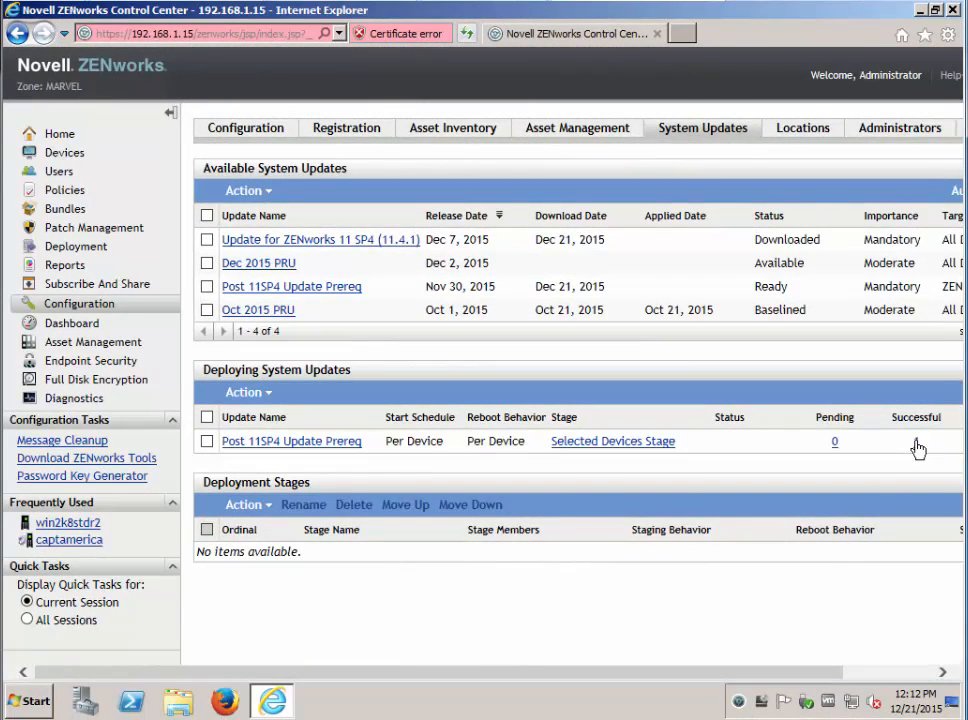
- Start deploying Update for ZENworks 11 SP4 (11.4.1) to selected devices, prompting the user to reboot when the update finishes applying
{"action": "left_click", "coordinate": [207, 240]}
{"action": "left_click", "coordinate": [266, 192]}
{"action": "left_click", "coordinate": [273, 273]}
{"action": "left_click", "coordinate": [250, 190]}
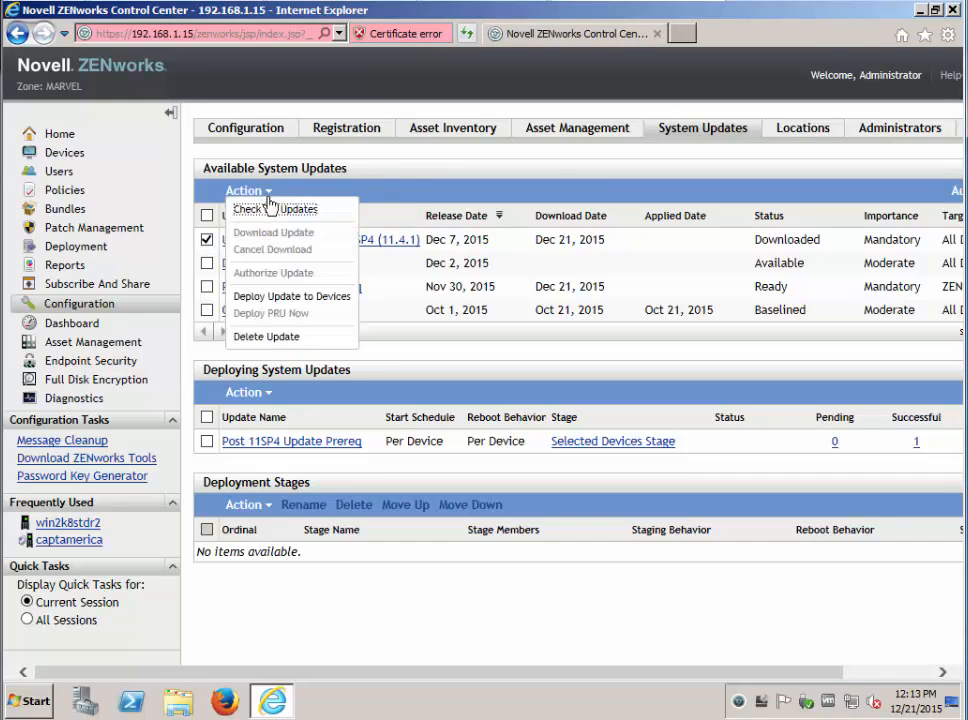
{"action": "left_click", "coordinate": [283, 295]}
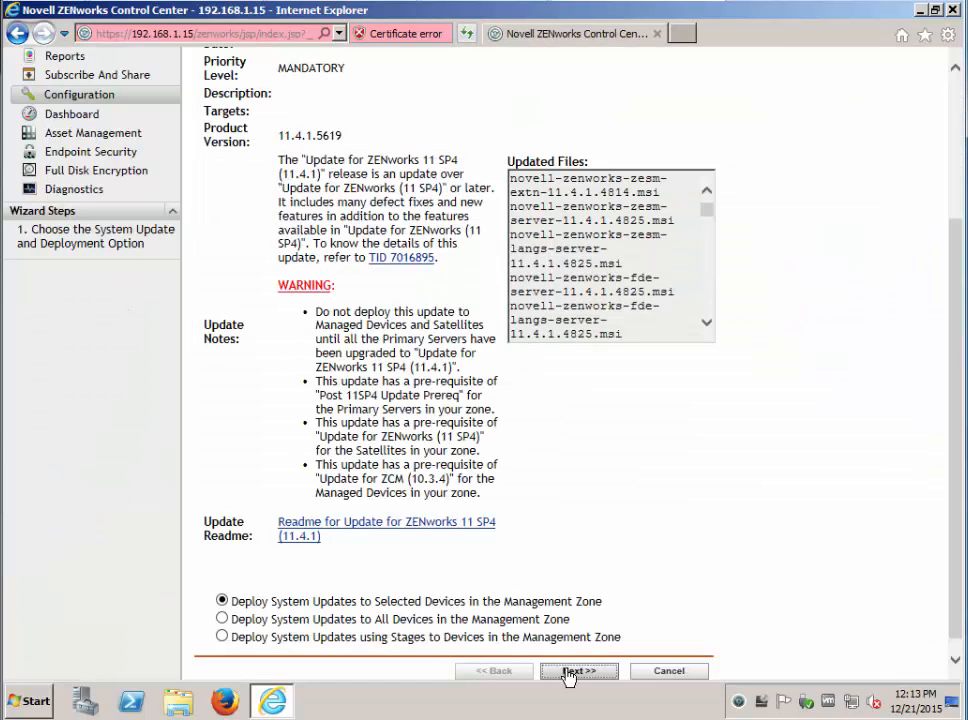
{"action": "left_click", "coordinate": [567, 677]}
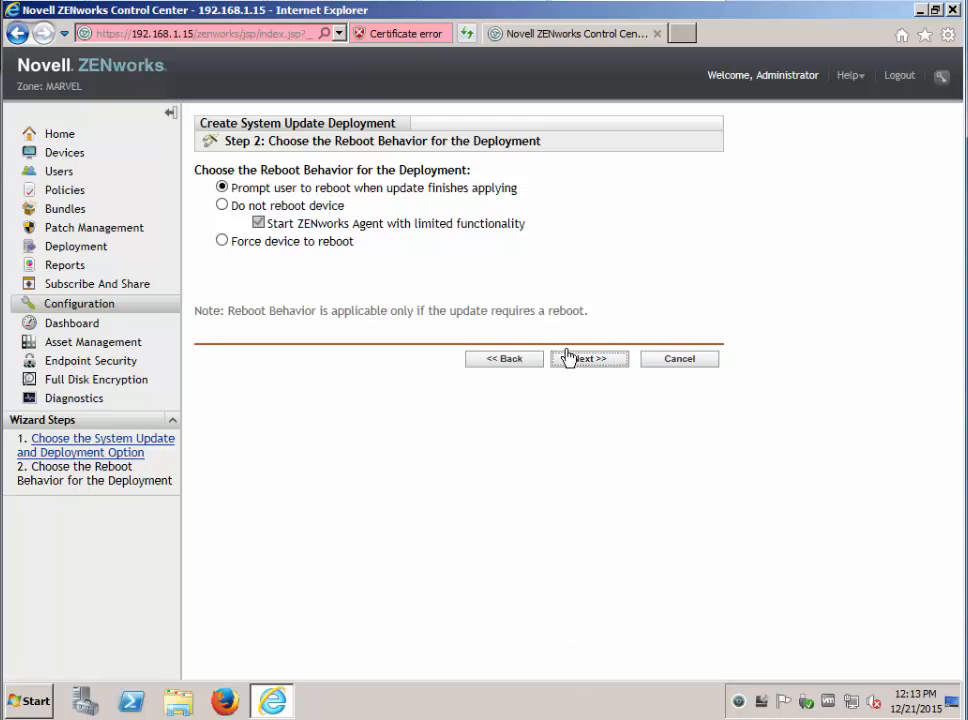
{"action": "left_click", "coordinate": [568, 357]}
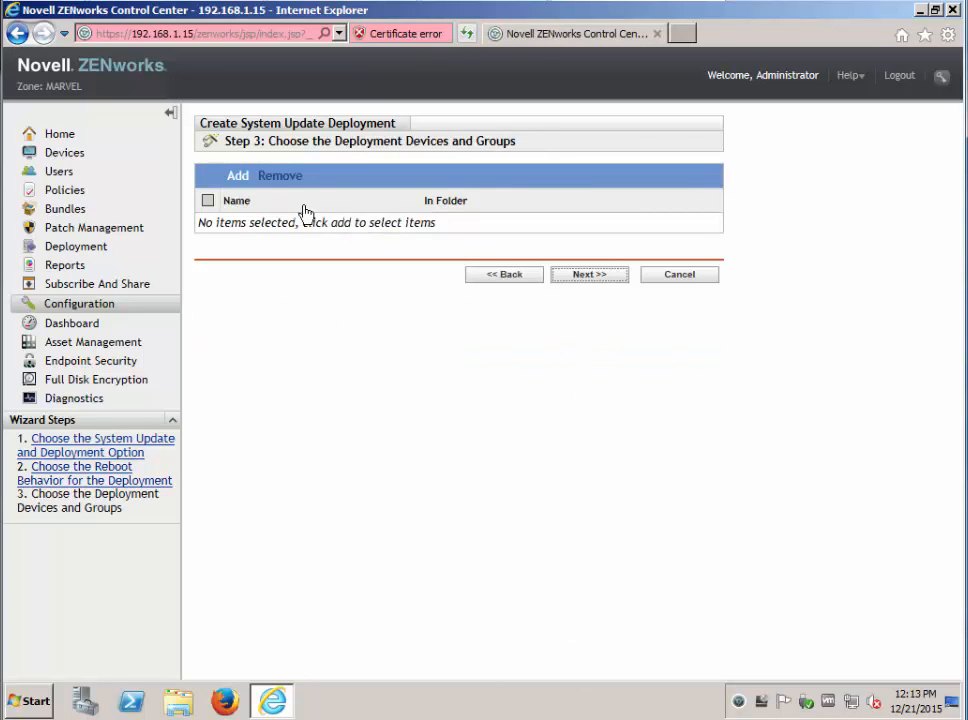
- Add the win2k8stdr2 server from /Devices/Servers as the target and finish creating the 11.4.1 update deployment
{"action": "left_click", "coordinate": [243, 177]}
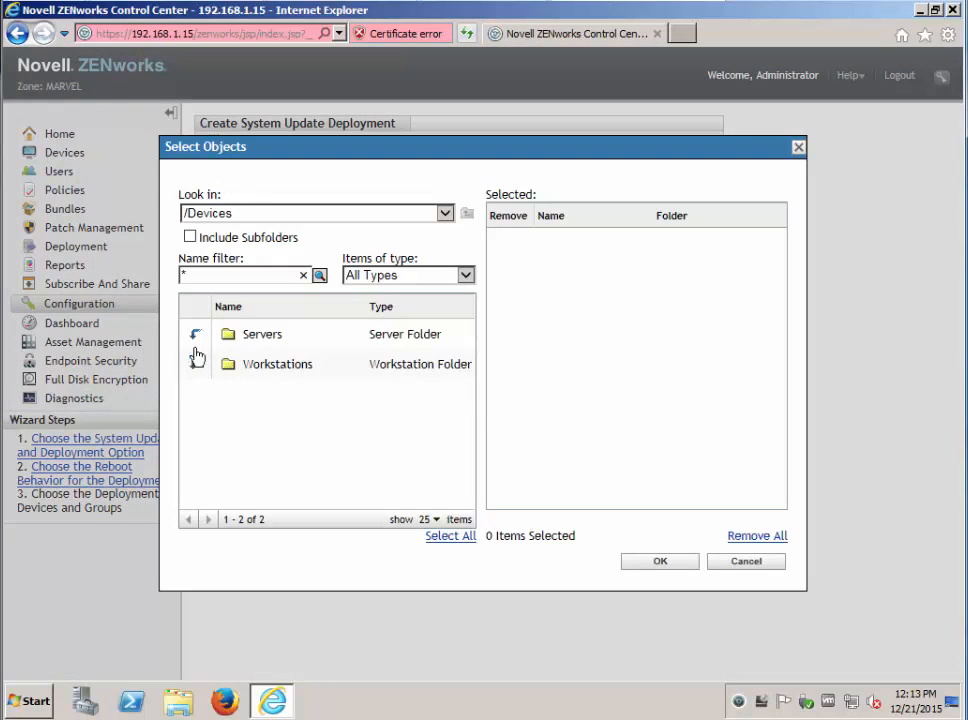
{"action": "left_click", "coordinate": [196, 336]}
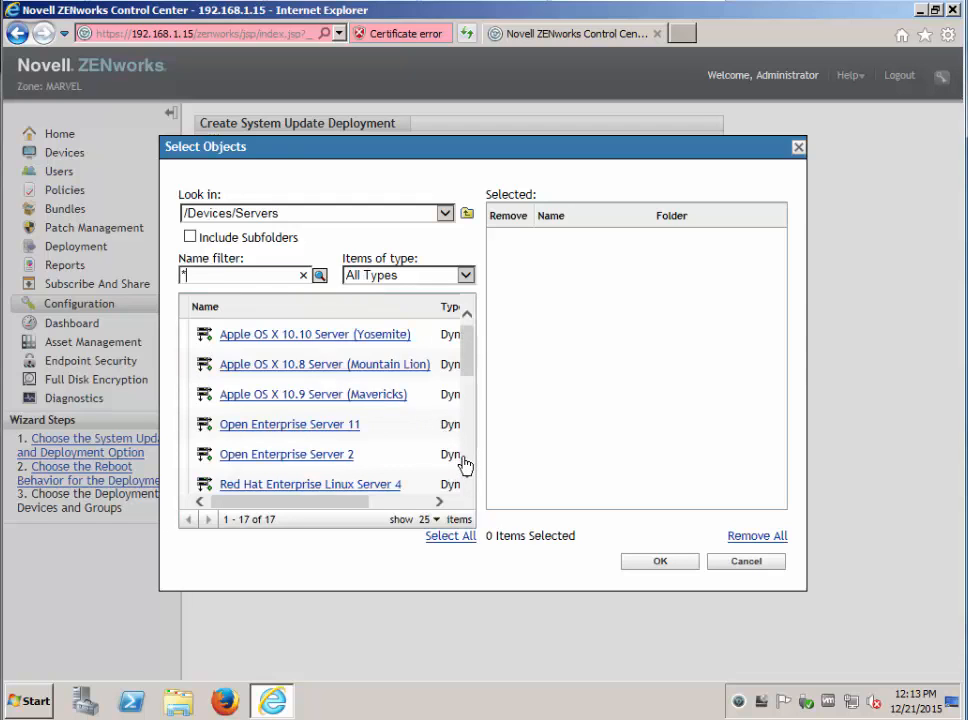
{"action": "scroll", "coordinate": [465, 463], "scroll_direction": "down", "scroll_amount": 5}
{"action": "left_click", "coordinate": [252, 480]}
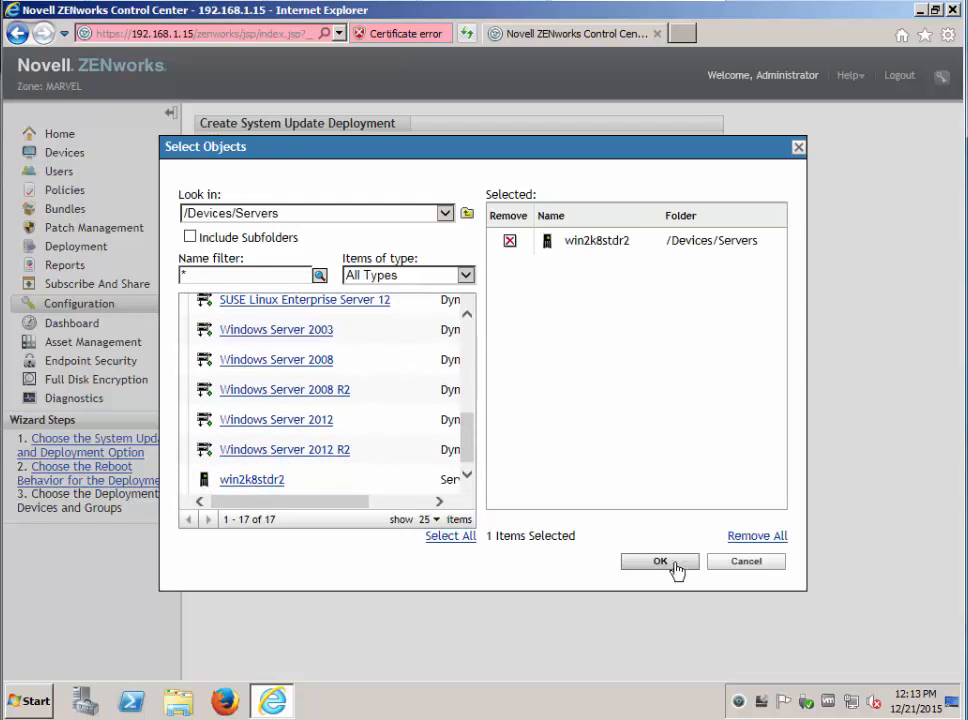
{"action": "left_click", "coordinate": [660, 562]}
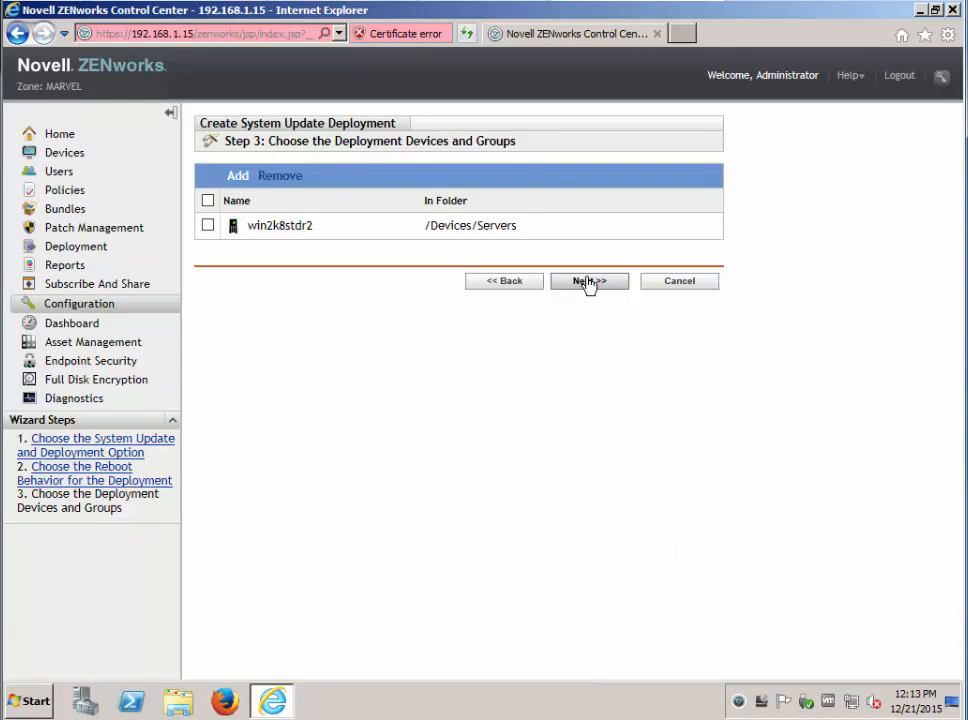
{"action": "left_click", "coordinate": [589, 283]}
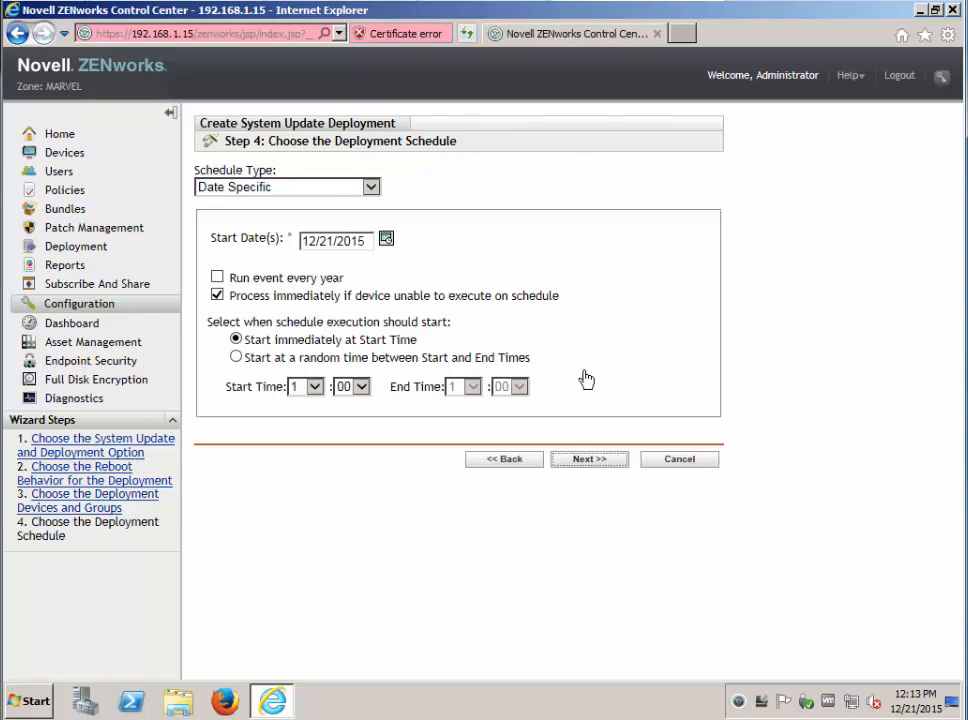
{"action": "left_click", "coordinate": [586, 462]}
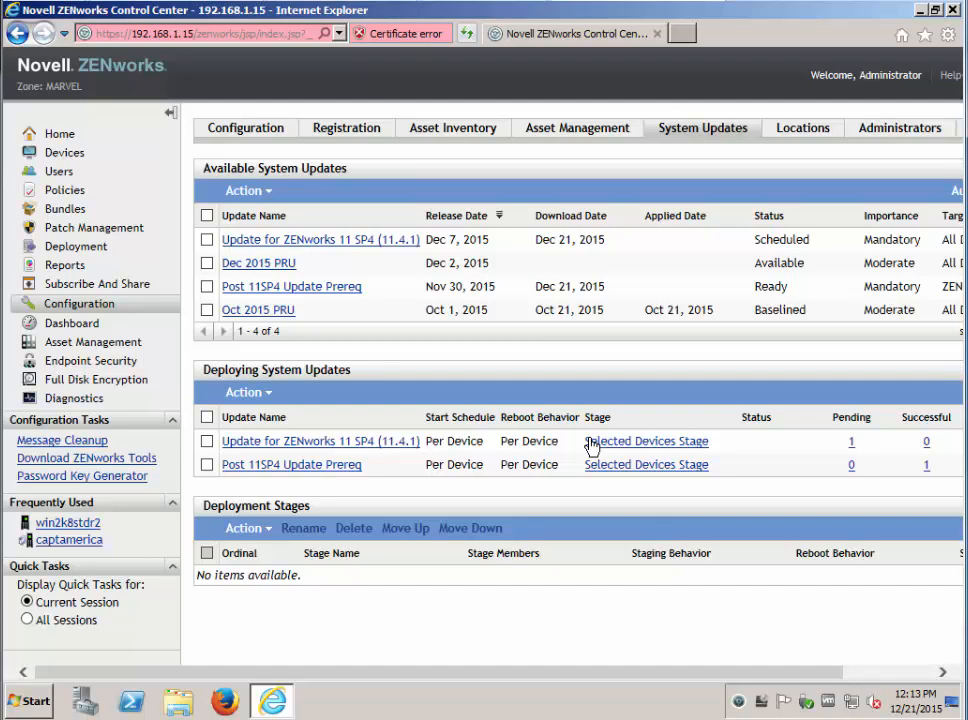
- View the pending device status of the 11.4.1 update deployment and return to the System Update Overview
{"action": "left_click", "coordinate": [850, 442]}
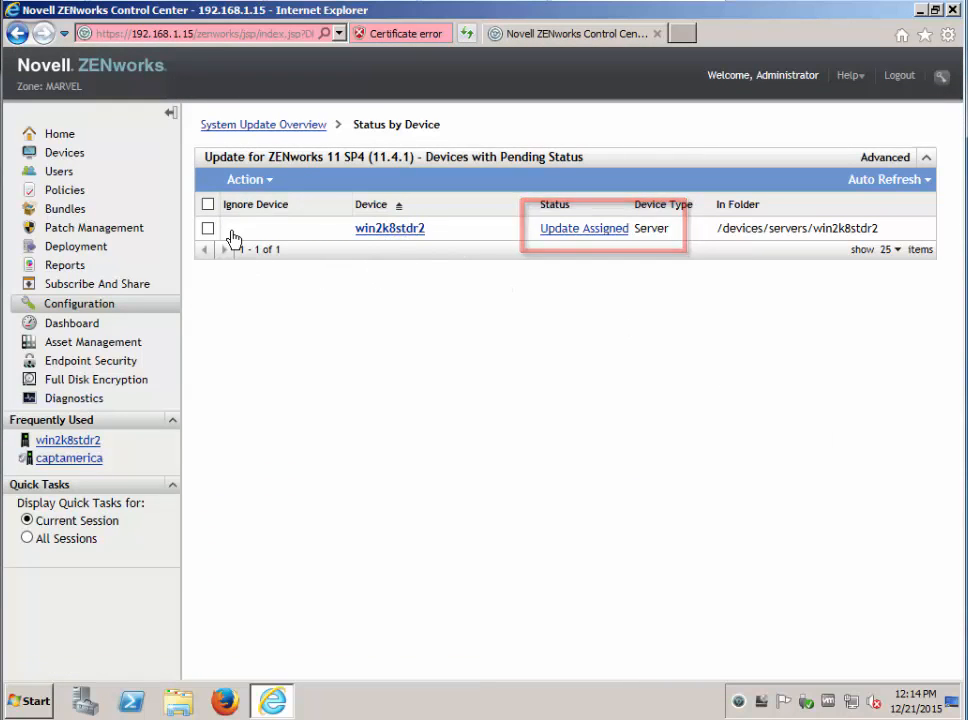
{"action": "left_click", "coordinate": [231, 126]}
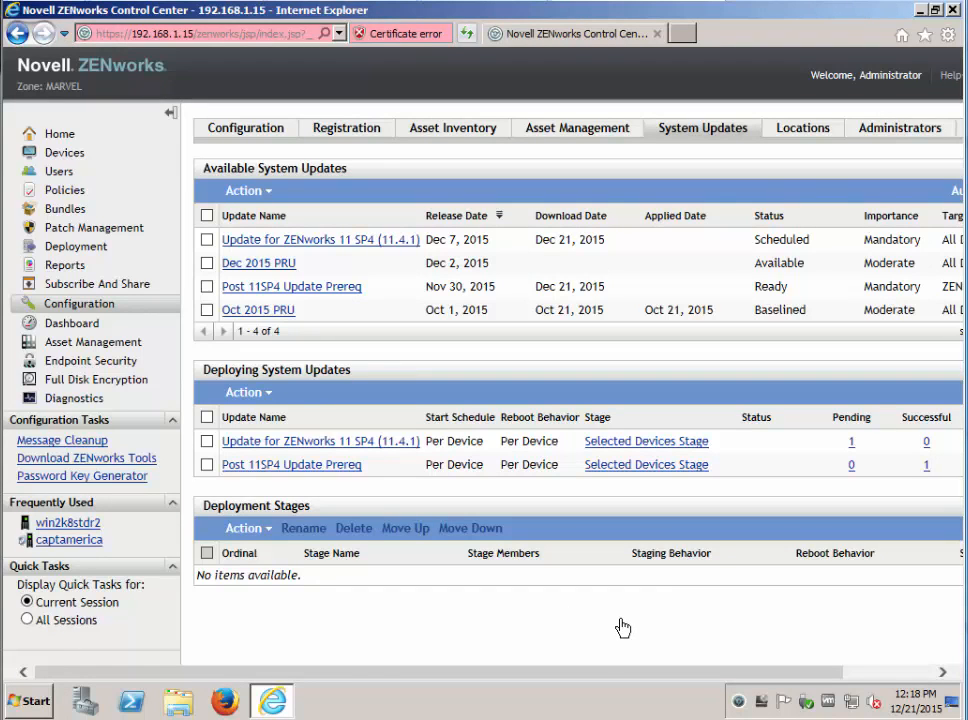
- Make the ZENworks agent on the server check for updates
{"action": "right_click", "coordinate": [740, 704]}
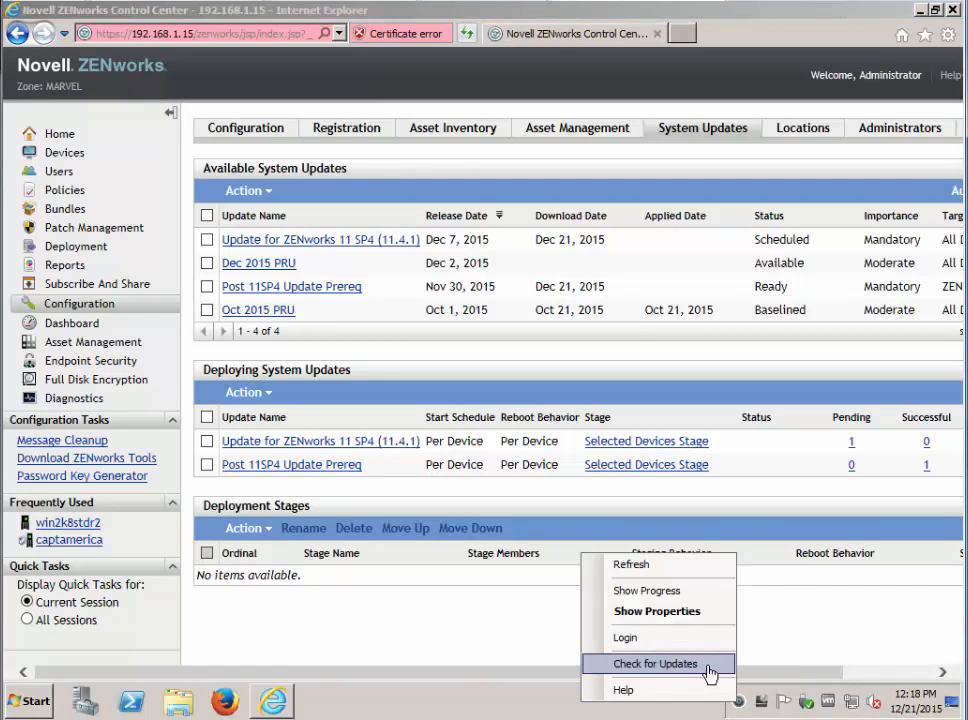
{"action": "left_click", "coordinate": [710, 664]}
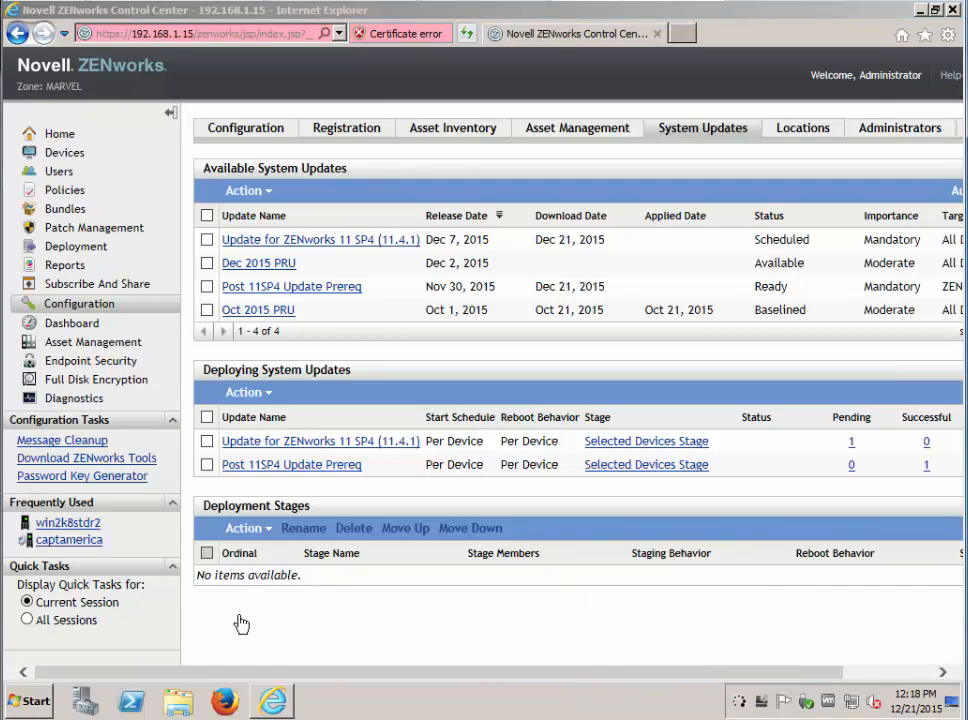
- Run the command "zac zeus-ref" in a Command Prompt started as administrator
{"action": "left_click", "coordinate": [40, 699]}
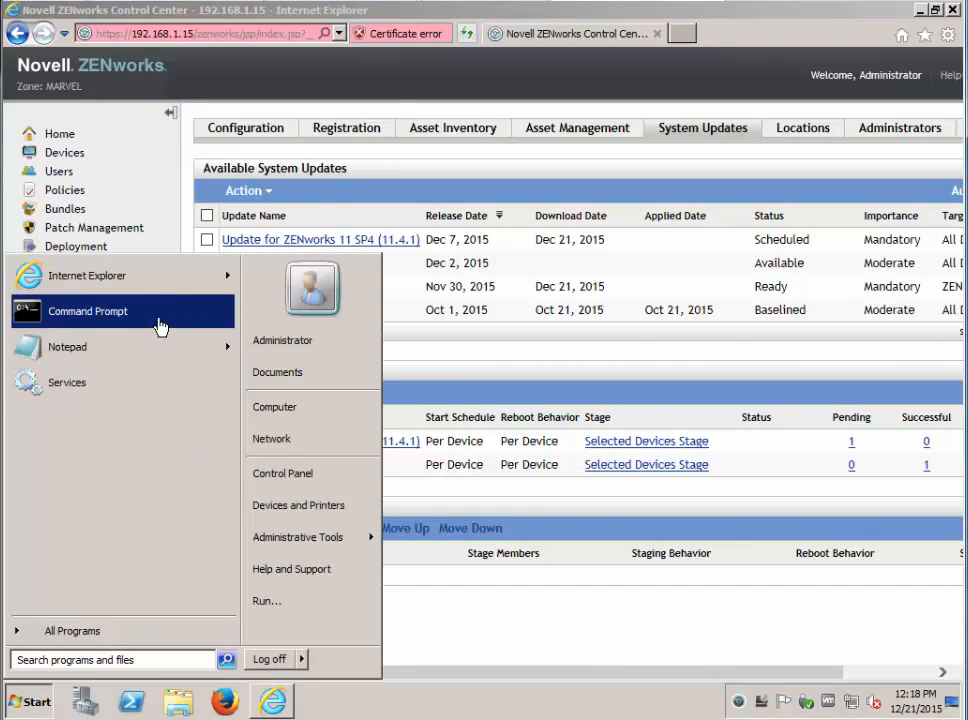
{"action": "right_click", "coordinate": [158, 320]}
{"action": "left_click", "coordinate": [197, 345]}
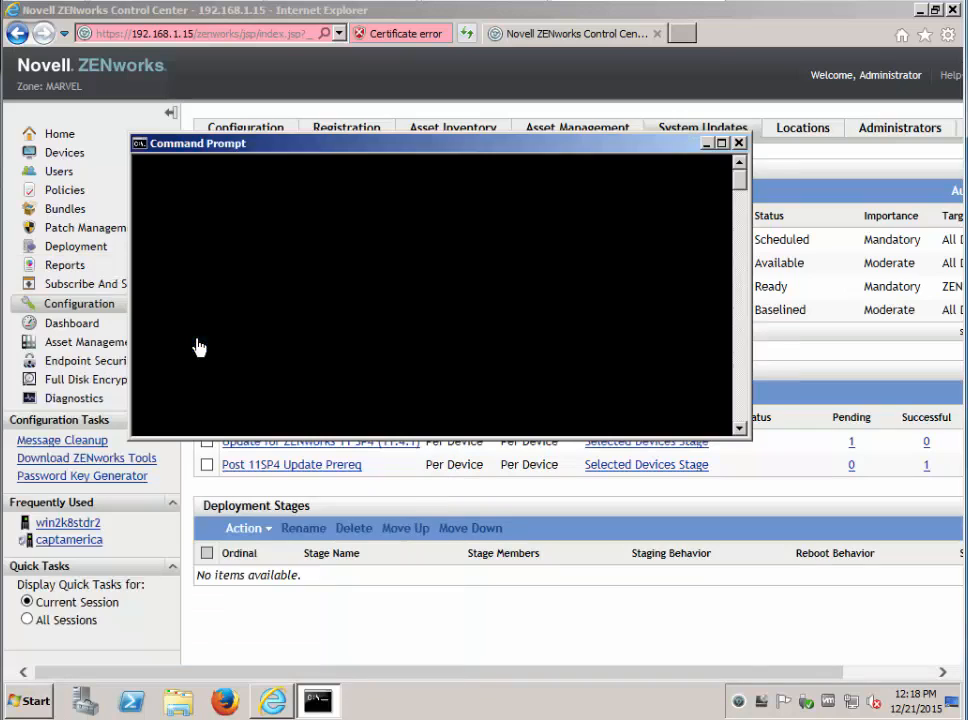
{"action": "type", "text": "za"}
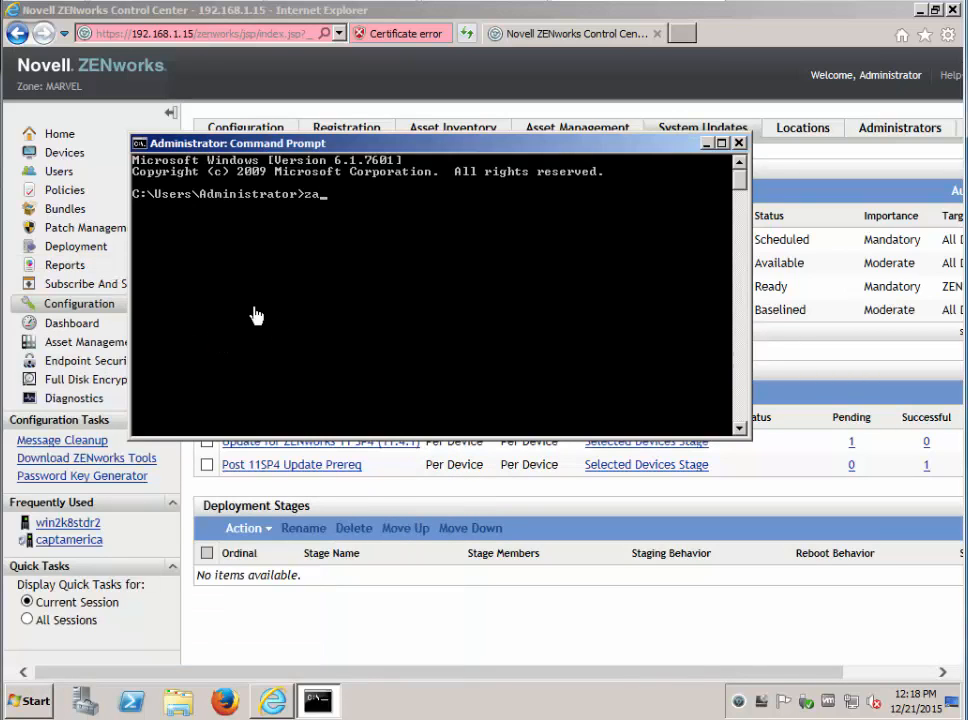
{"action": "type", "text": "c zeus-ref"}
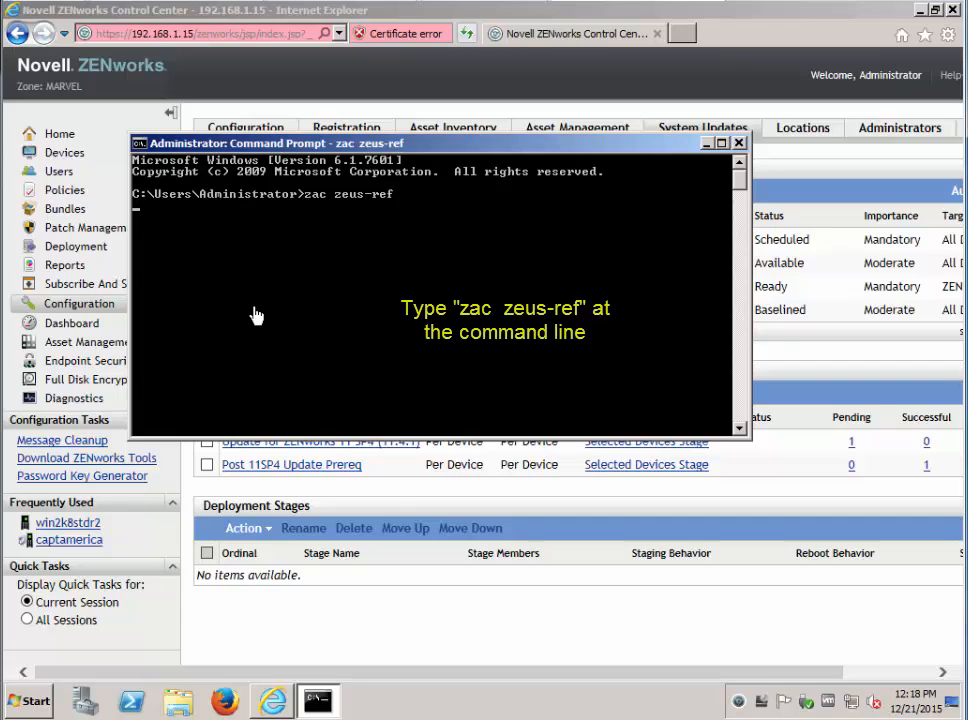
- Execute the entered ZeUS refresh command and close the Command Prompt
{"action": "key", "text": "Return"}
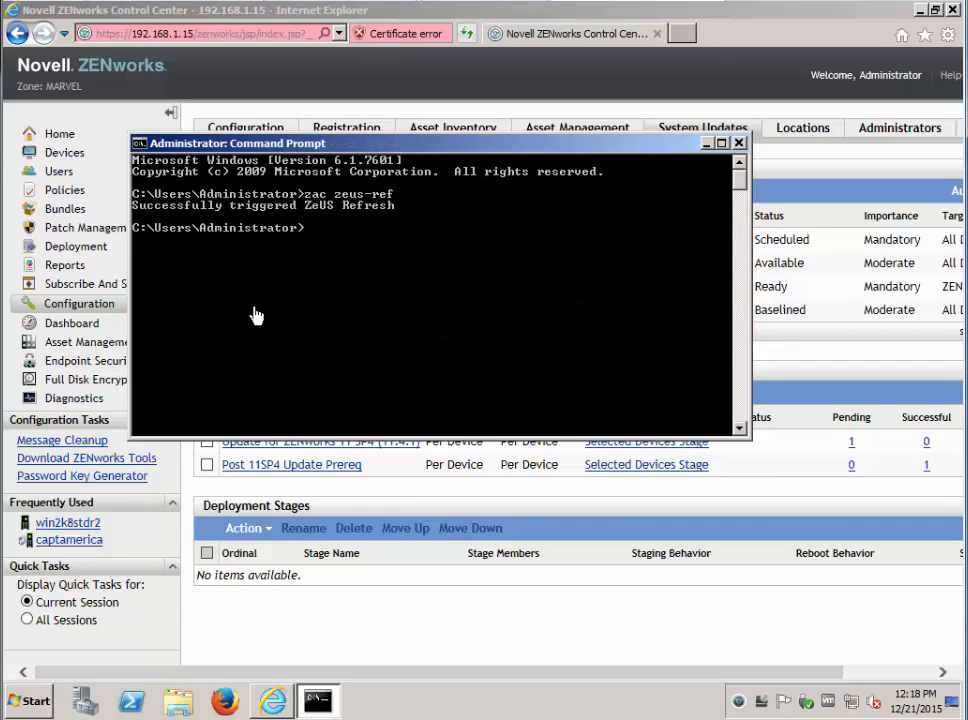
{"action": "left_click", "coordinate": [737, 152]}
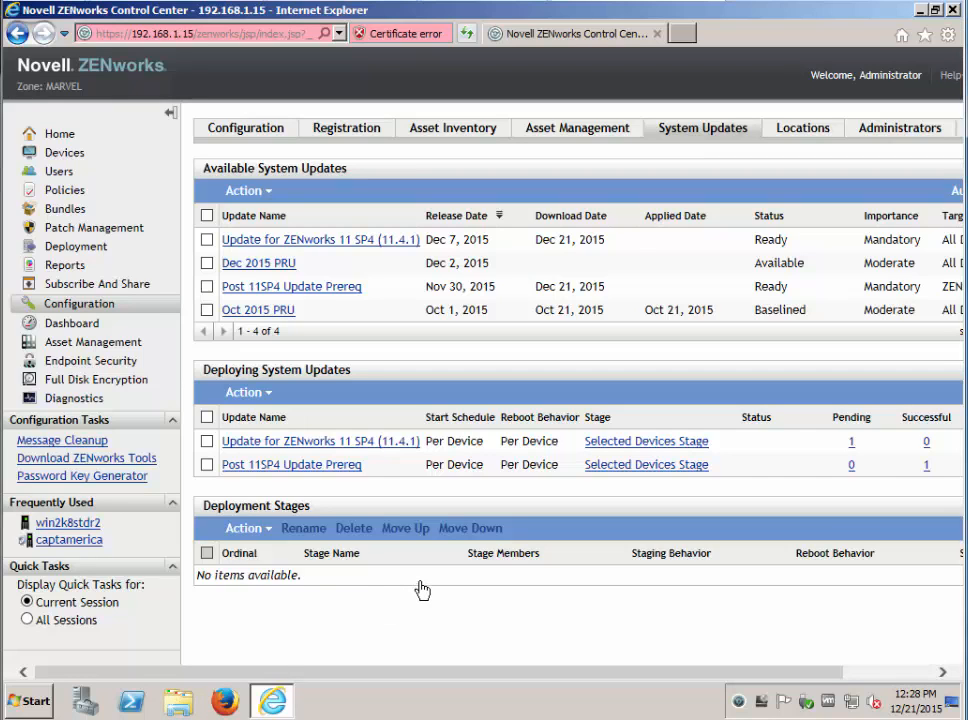
- Open the folder C:\Program Files (x86)\Novell\ZENworks\logs\system-update in Windows Explorer
{"action": "left_click", "coordinate": [188, 694]}
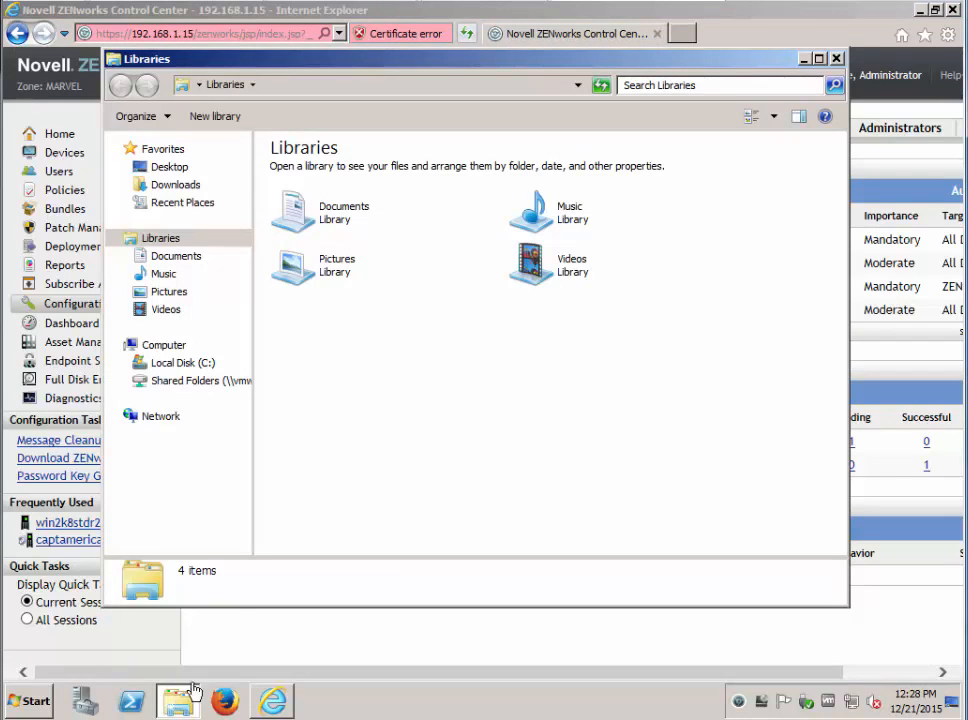
{"action": "left_click", "coordinate": [195, 364]}
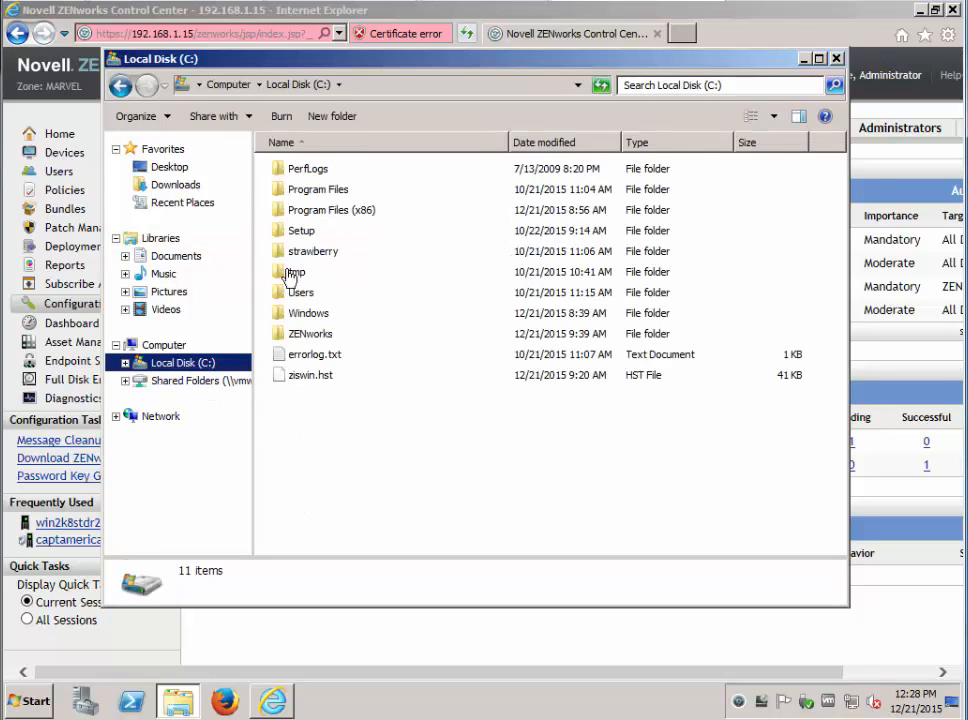
{"action": "double_click", "coordinate": [316, 211]}
{"action": "left_click", "coordinate": [294, 316]}
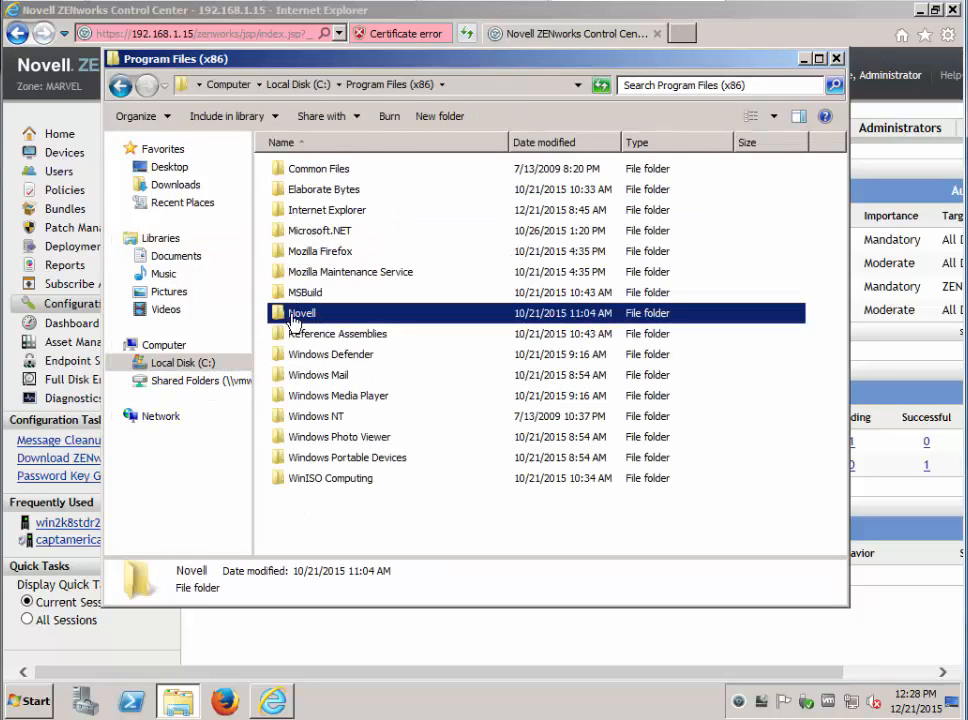
{"action": "double_click", "coordinate": [294, 316]}
{"action": "double_click", "coordinate": [305, 190]}
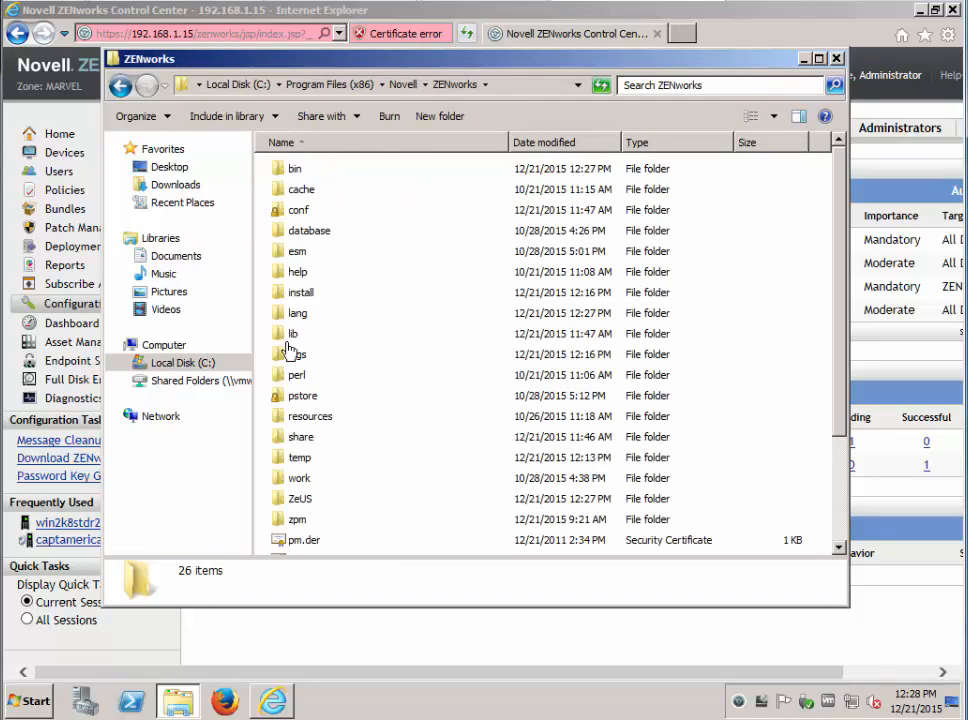
{"action": "double_click", "coordinate": [292, 354]}
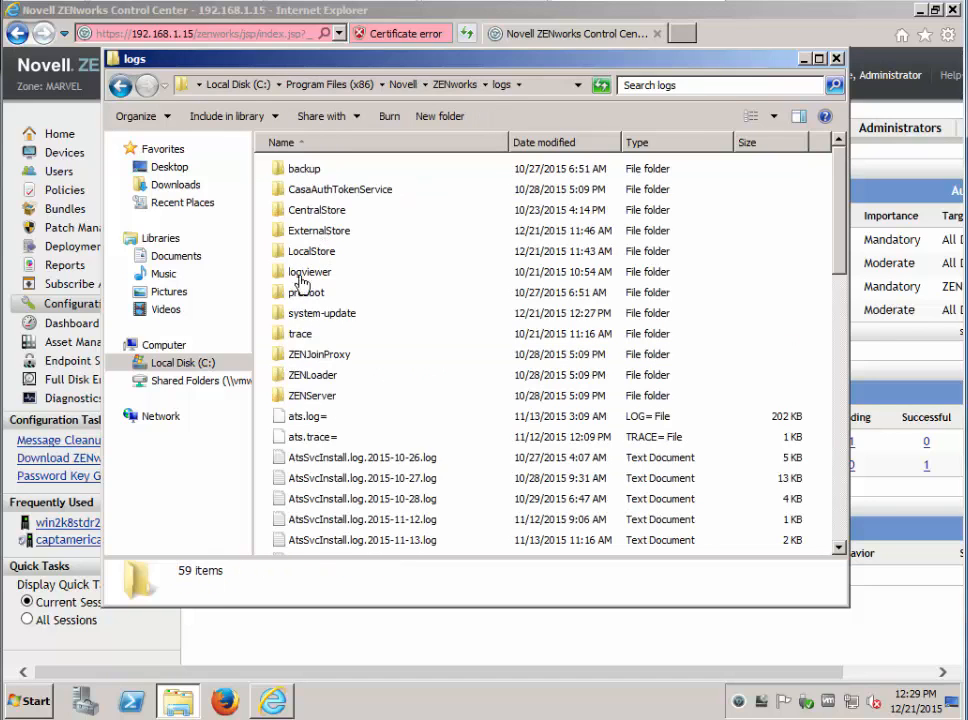
{"action": "double_click", "coordinate": [320, 314]}
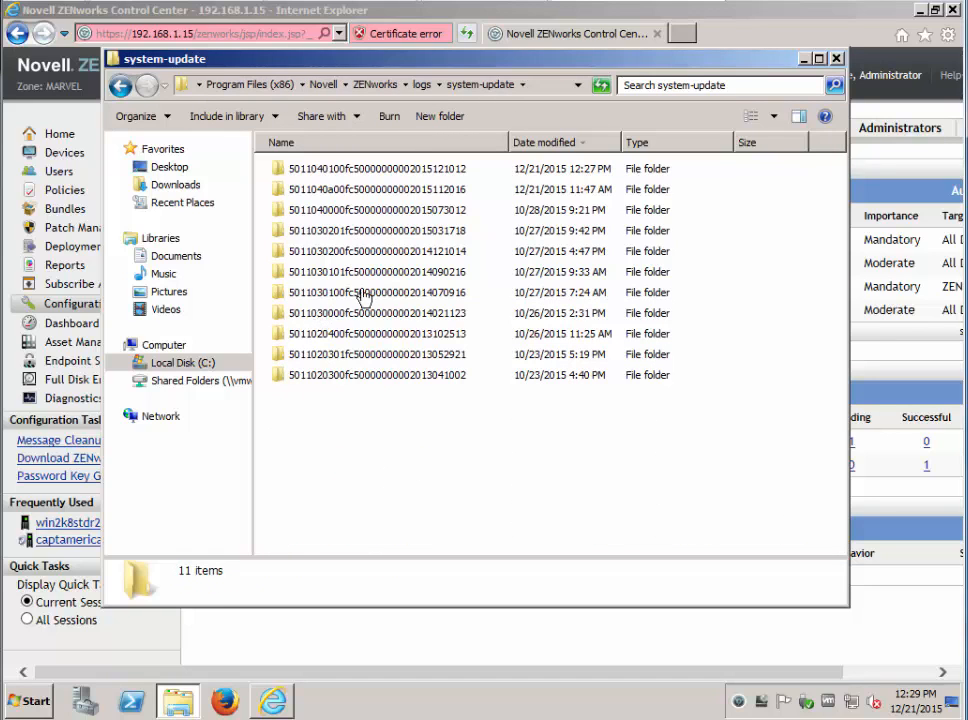
{"action": "double_click", "coordinate": [354, 172]}
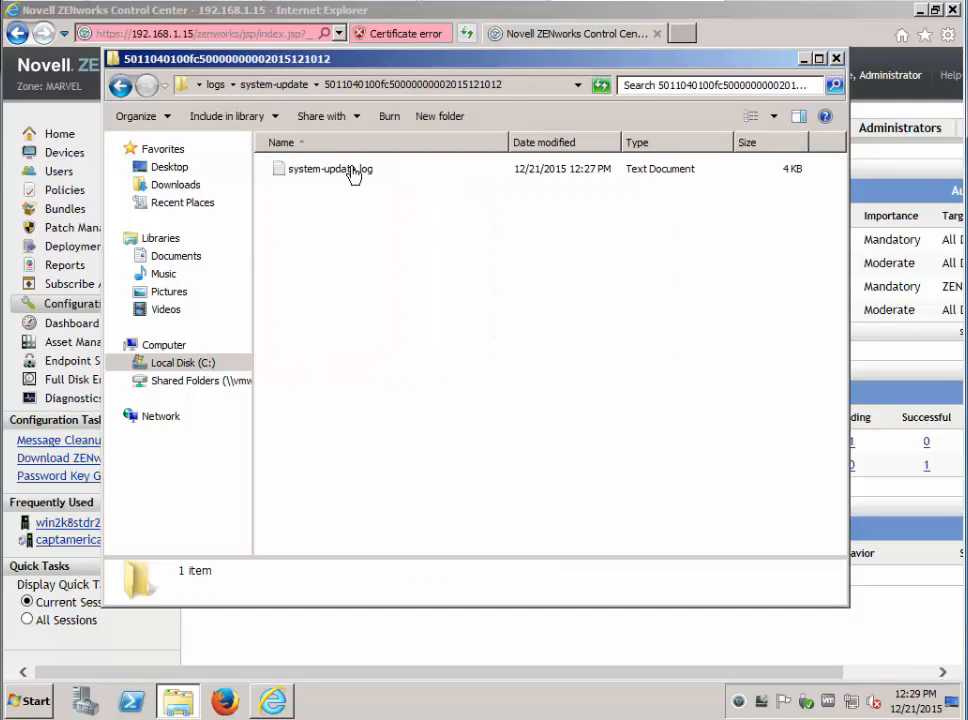
{"action": "double_click", "coordinate": [352, 172]}
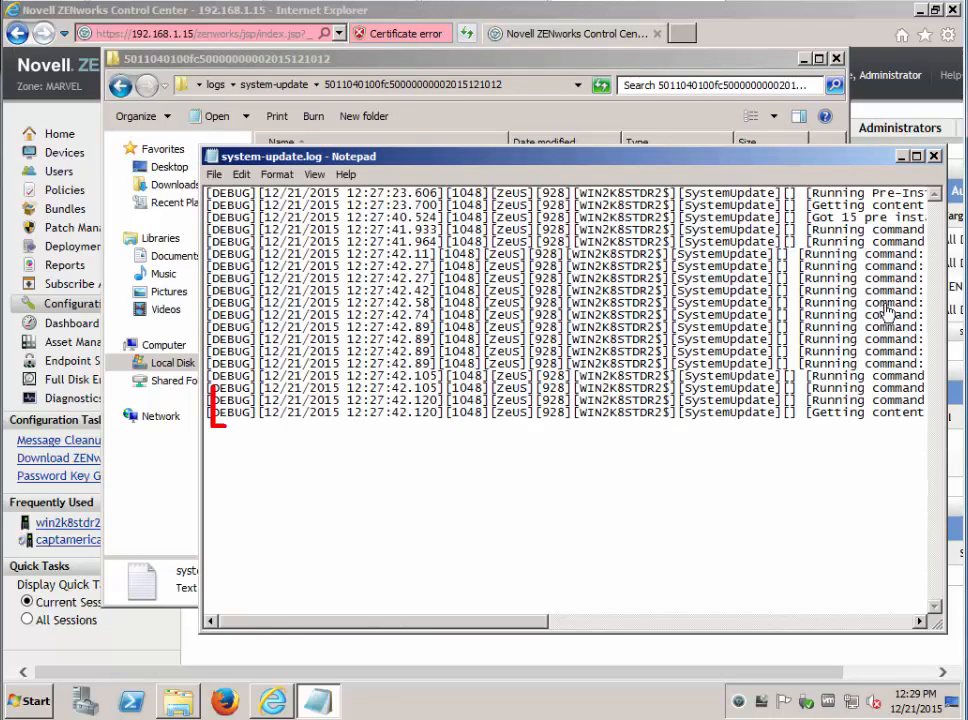
{"action": "left_click_drag", "start_coordinate": [538, 628], "coordinate": [445, 614]}
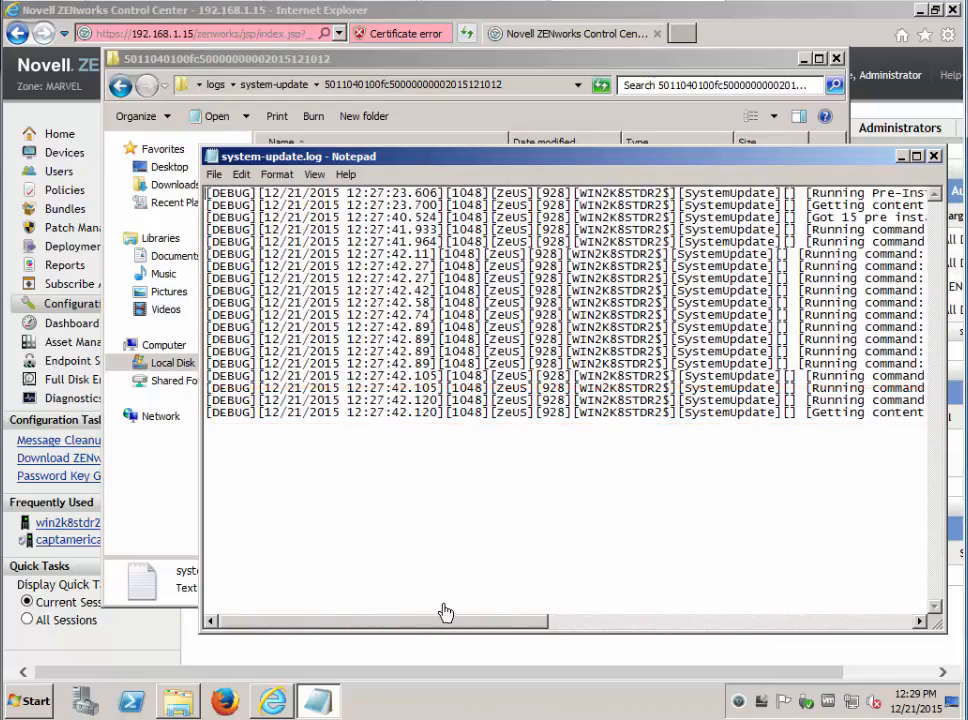
{"action": "left_click", "coordinate": [933, 156]}
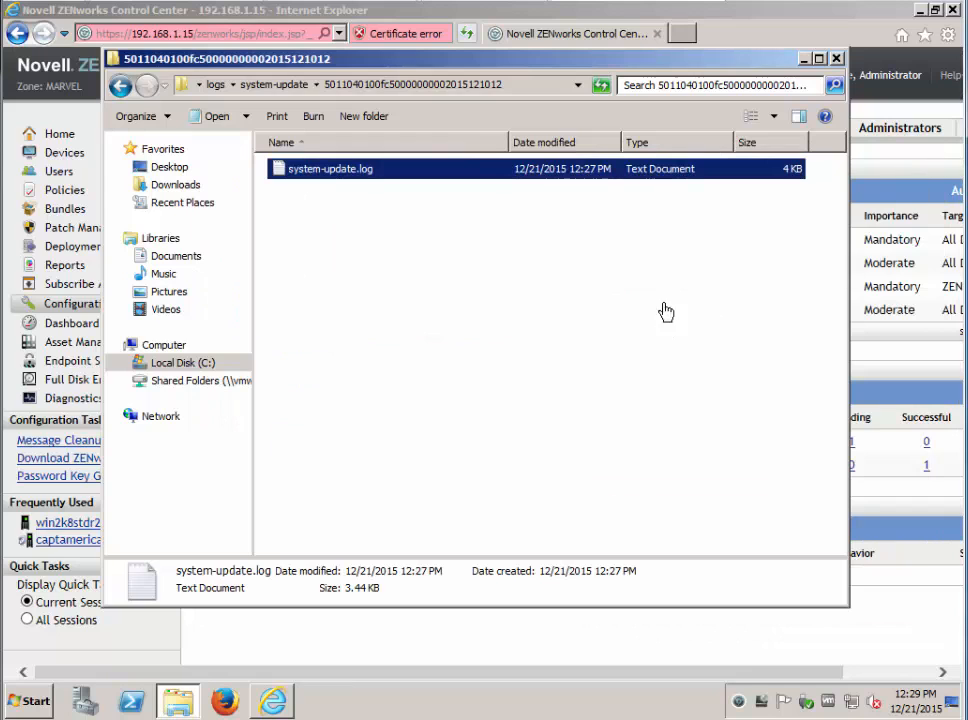
{"action": "left_click", "coordinate": [838, 58]}
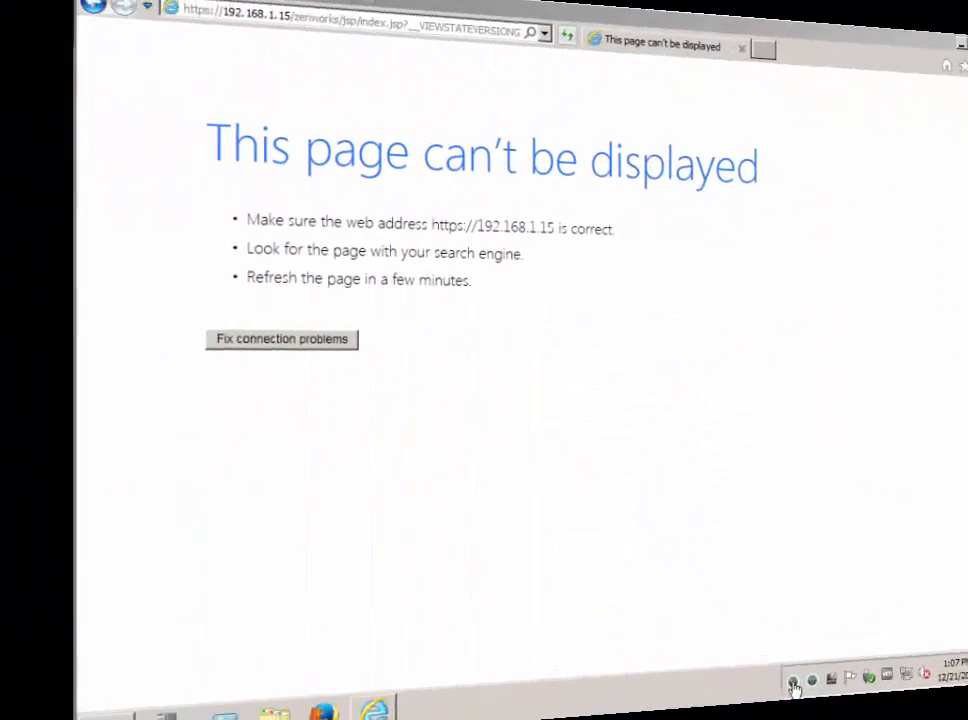
- Show the system update status from the ZENworks updater's notification icon
{"action": "right_click", "coordinate": [712, 700]}
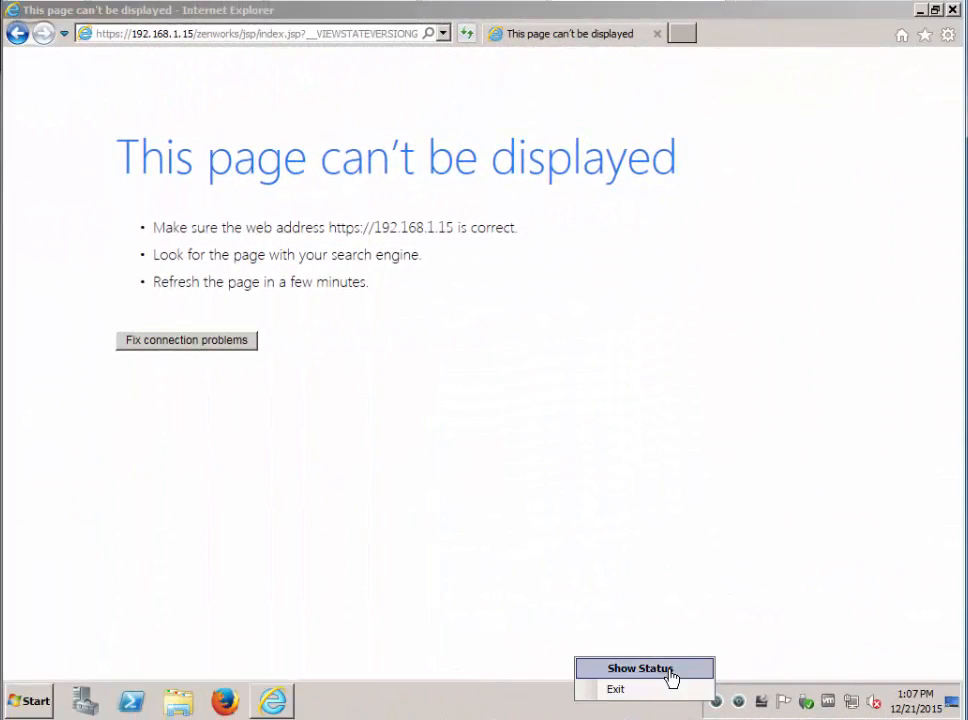
{"action": "left_click", "coordinate": [671, 679]}
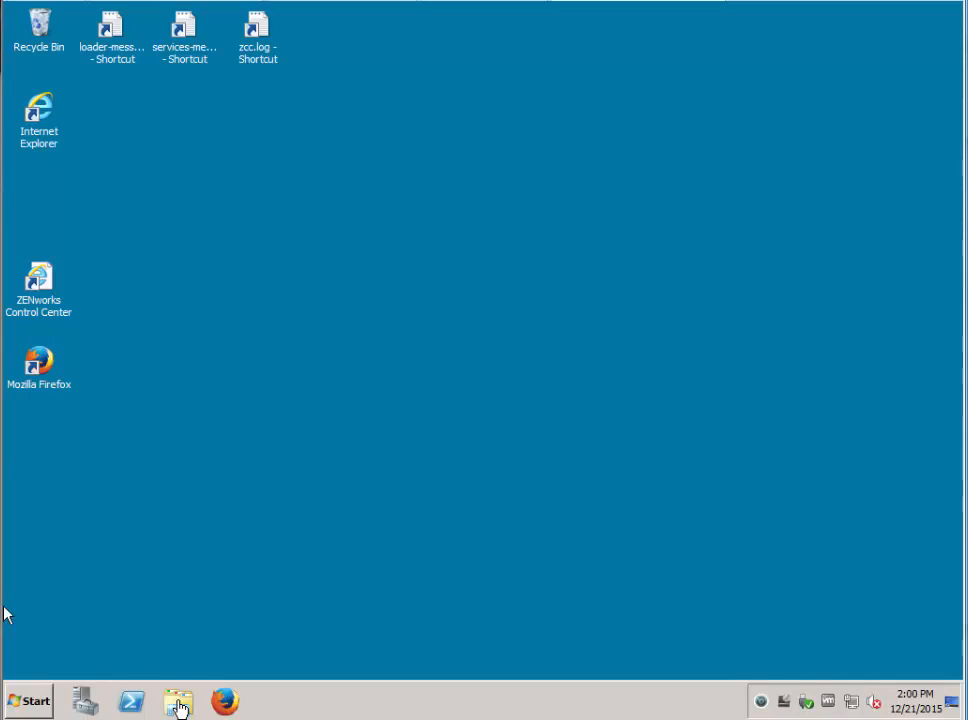
- Browse from the desktop to the ZENworks system-update logs folder under C:\Program Files (x86)\Novell\ZENworks\logs
{"action": "left_click", "coordinate": [179, 703]}
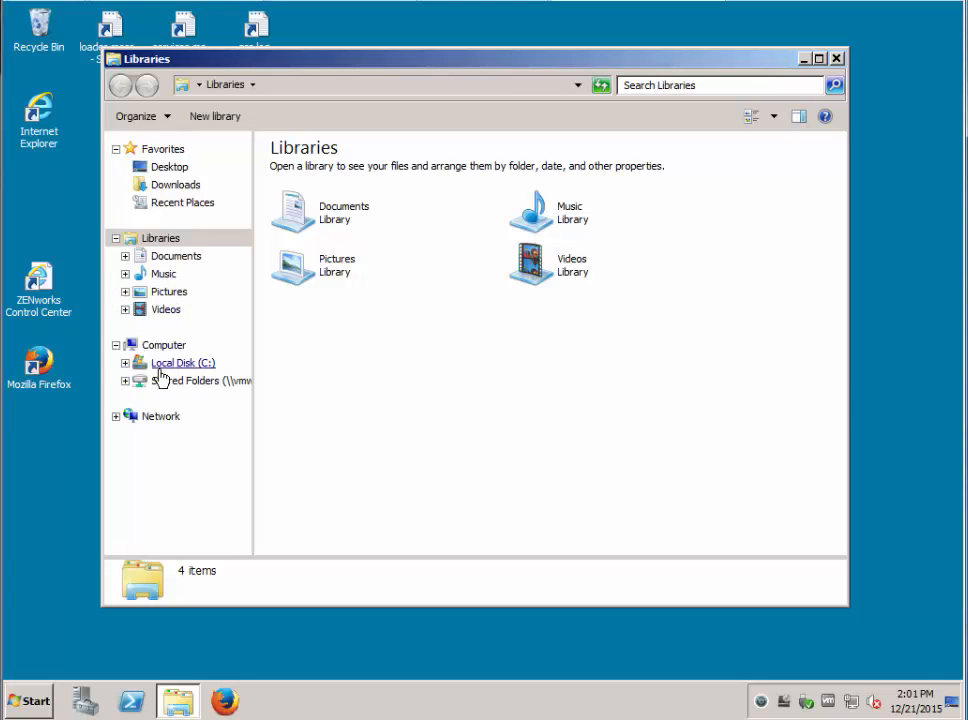
{"action": "left_click", "coordinate": [160, 366]}
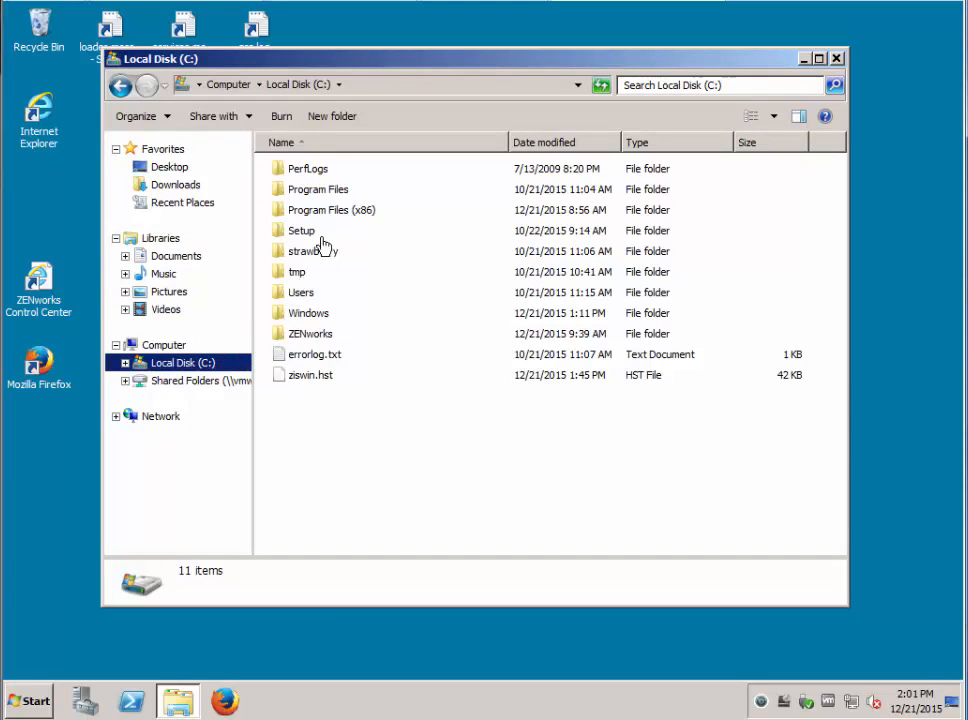
{"action": "double_click", "coordinate": [329, 212]}
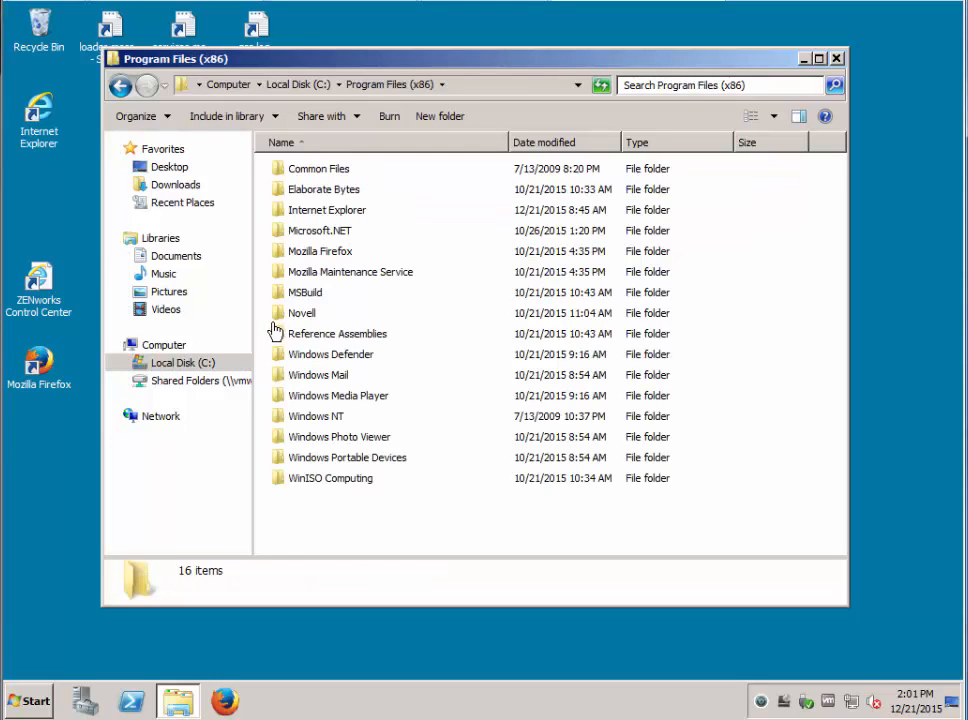
{"action": "left_click", "coordinate": [284, 315]}
{"action": "double_click", "coordinate": [284, 316]}
{"action": "double_click", "coordinate": [293, 190]}
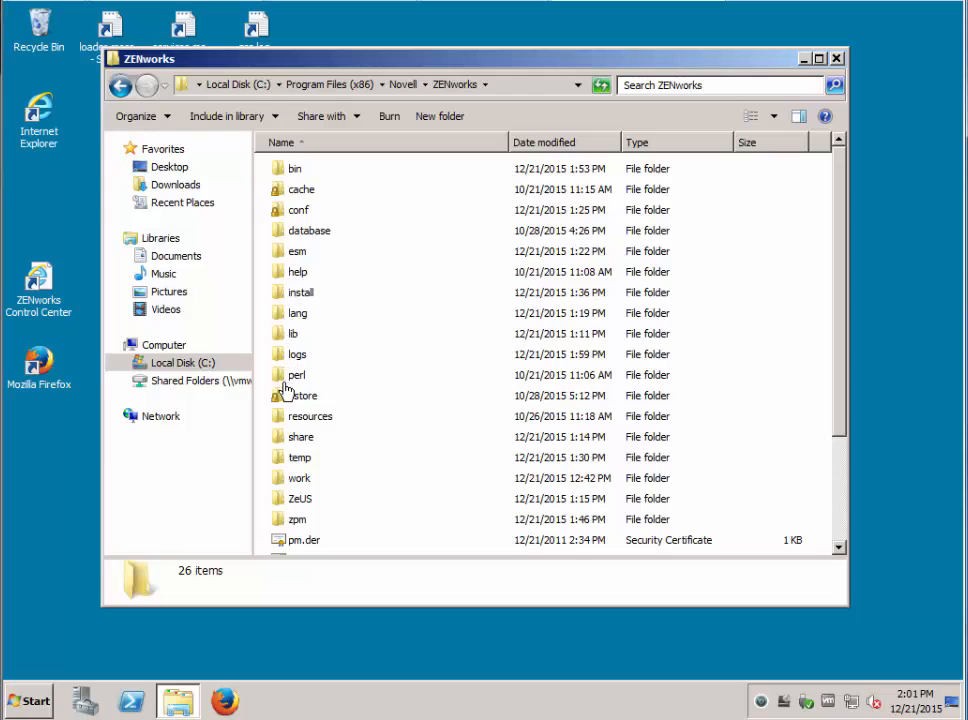
{"action": "double_click", "coordinate": [293, 356]}
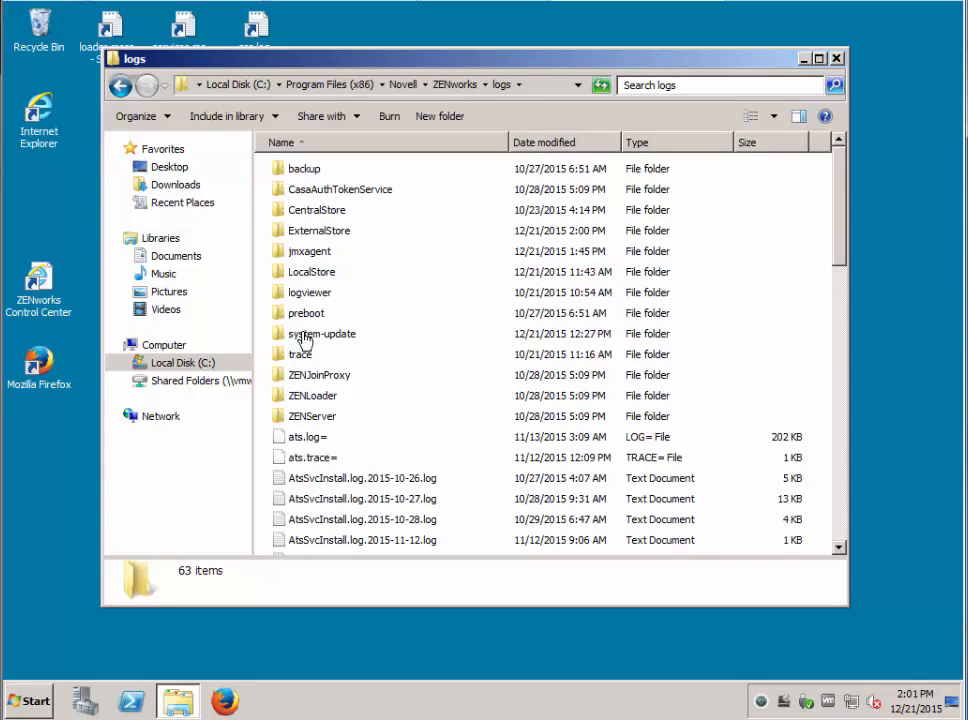
{"action": "double_click", "coordinate": [301, 336]}
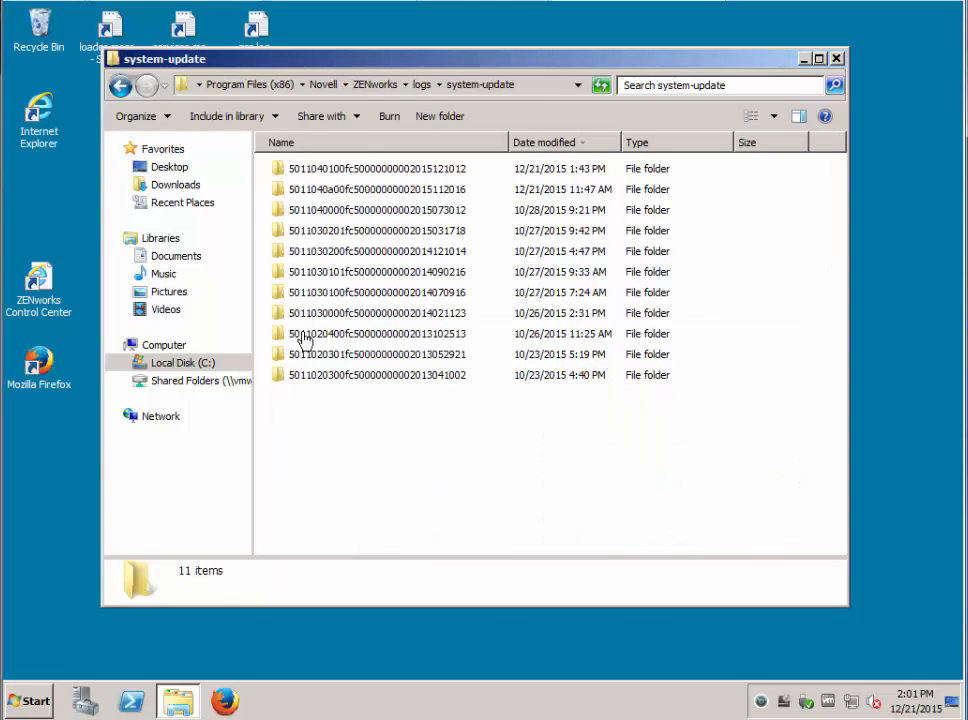
{"action": "left_click", "coordinate": [377, 172]}
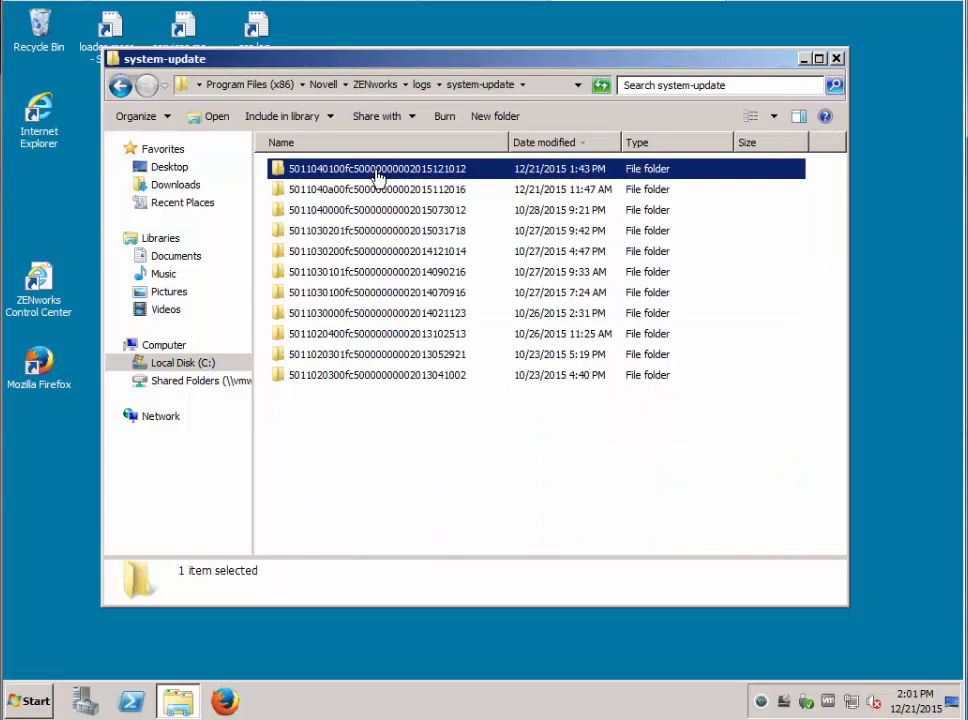
{"action": "double_click", "coordinate": [377, 176]}
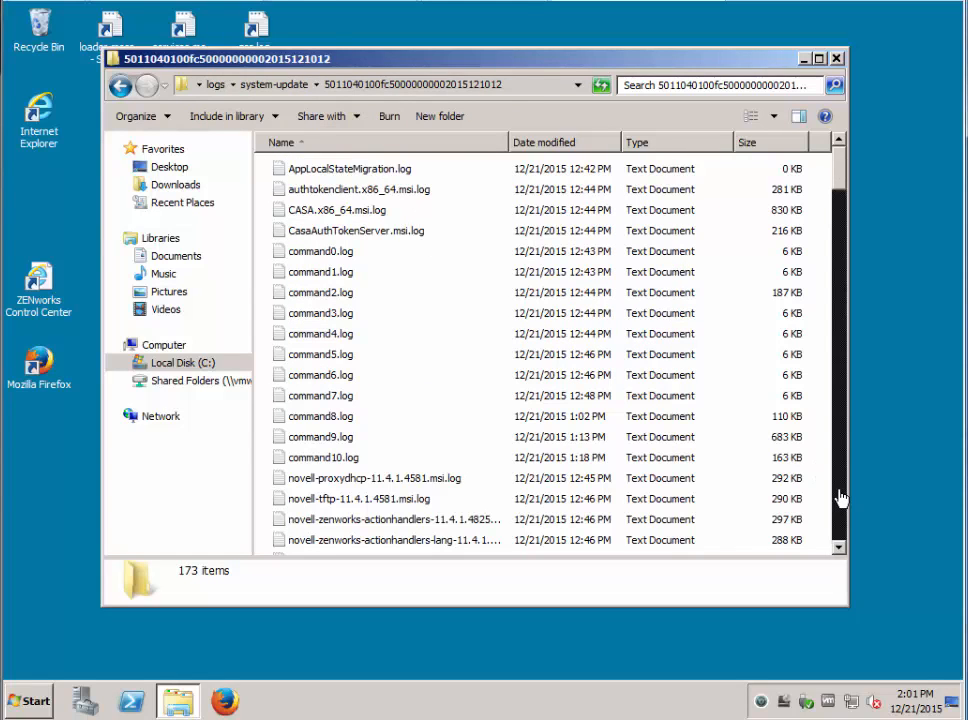
{"action": "left_click_drag", "start_coordinate": [840, 498], "coordinate": [840, 493]}
{"action": "scroll", "coordinate": [741, 540], "scroll_direction": "down", "scroll_amount": 5}
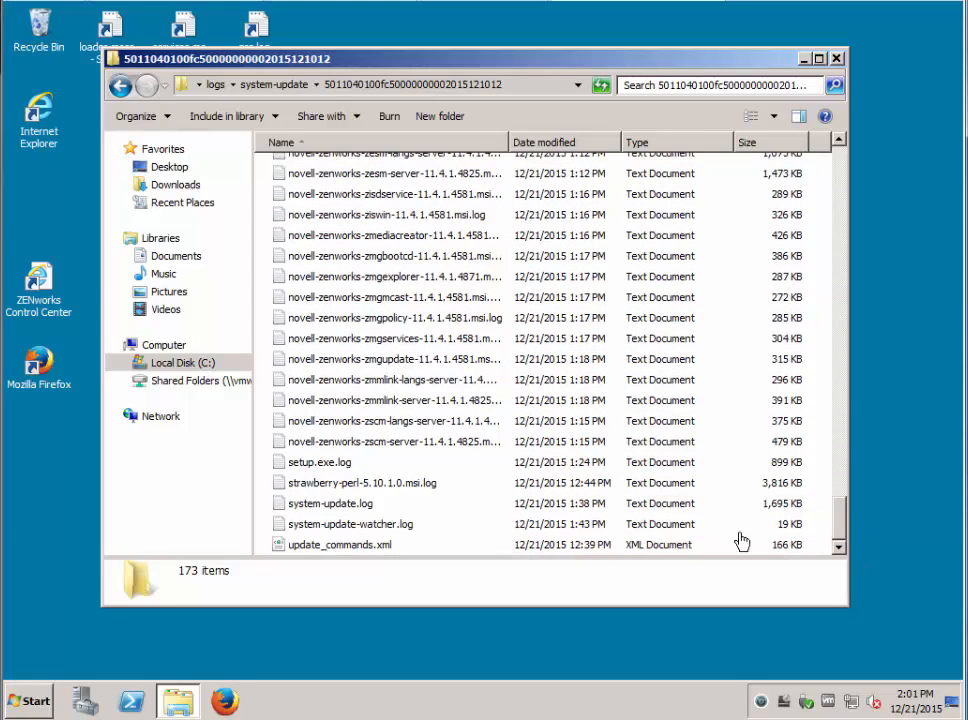
{"action": "left_click", "coordinate": [334, 507]}
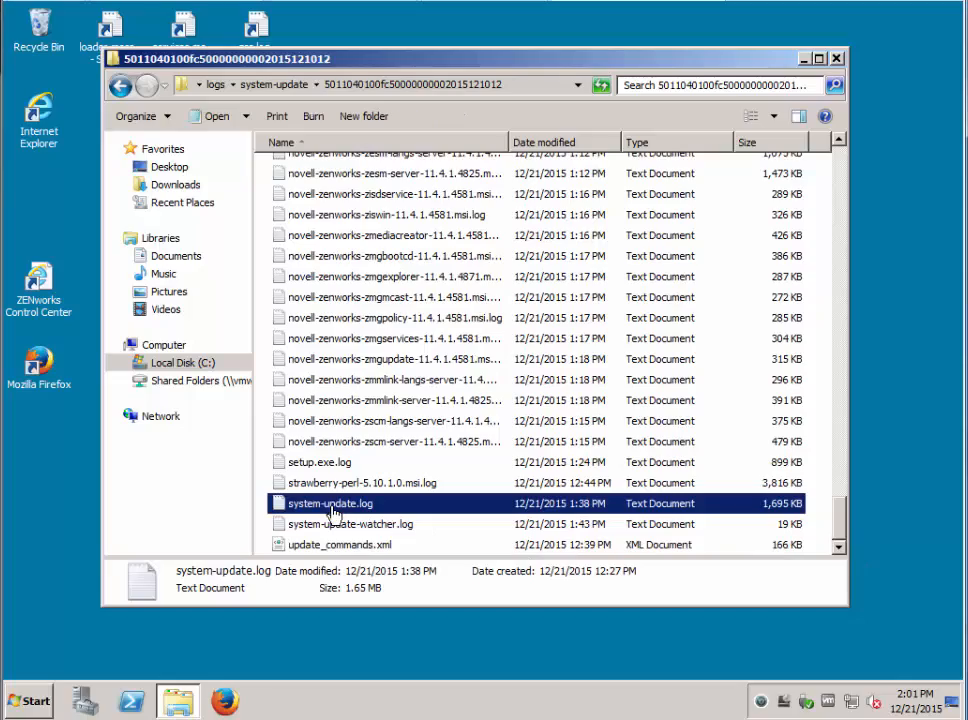
{"action": "double_click", "coordinate": [332, 508]}
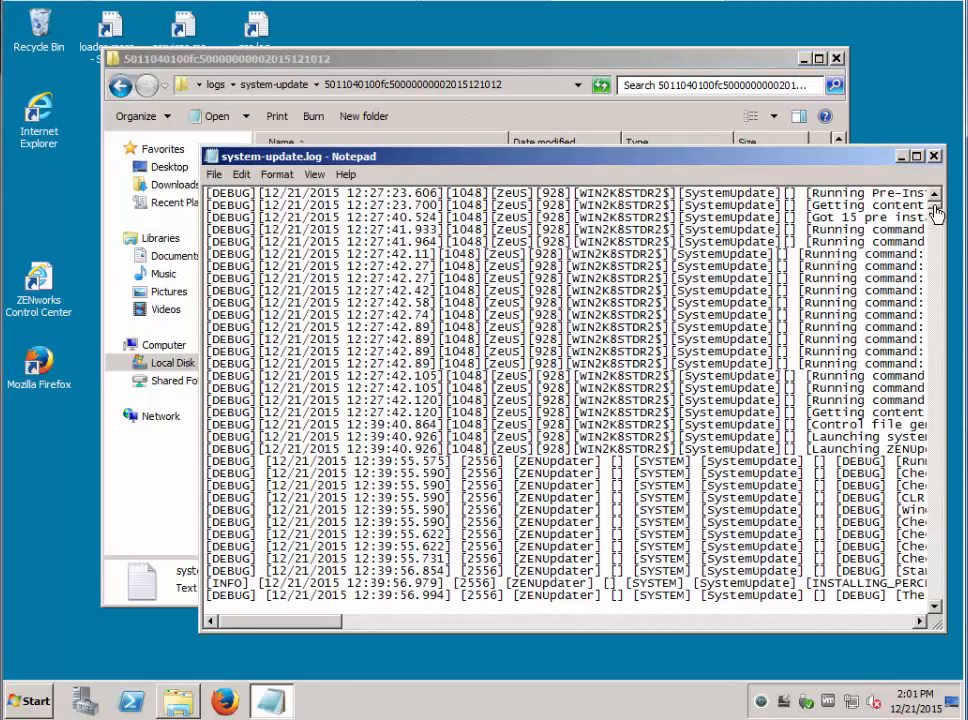
- Examine the full text of the last entries in system-update.log, and close the log and the folder window
{"action": "left_click_drag", "start_coordinate": [935, 207], "coordinate": [940, 640]}
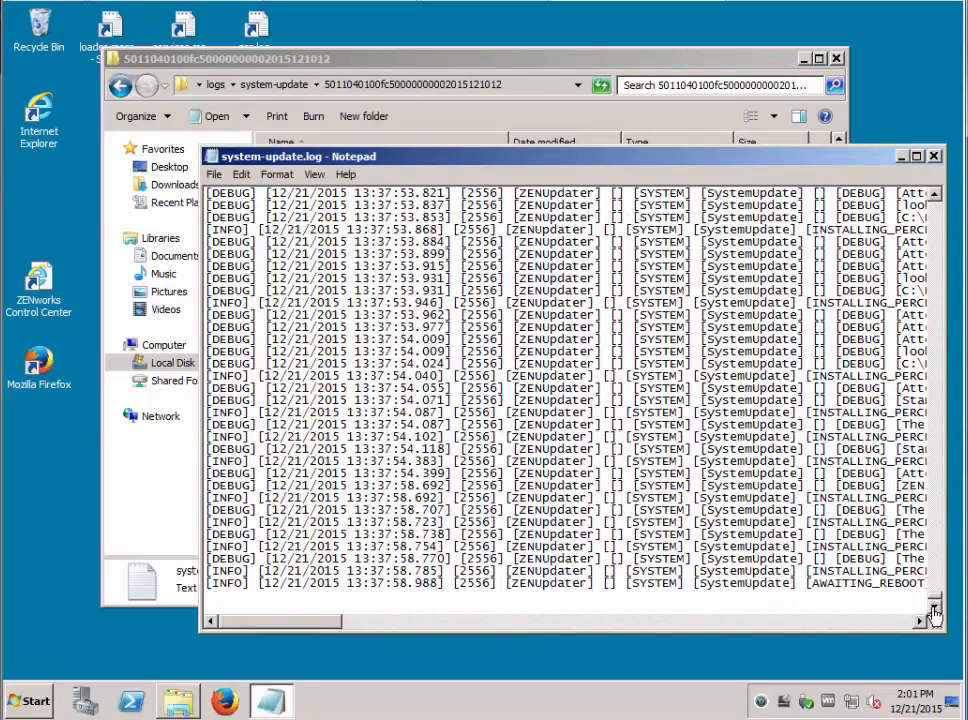
{"action": "left_click", "coordinate": [345, 637]}
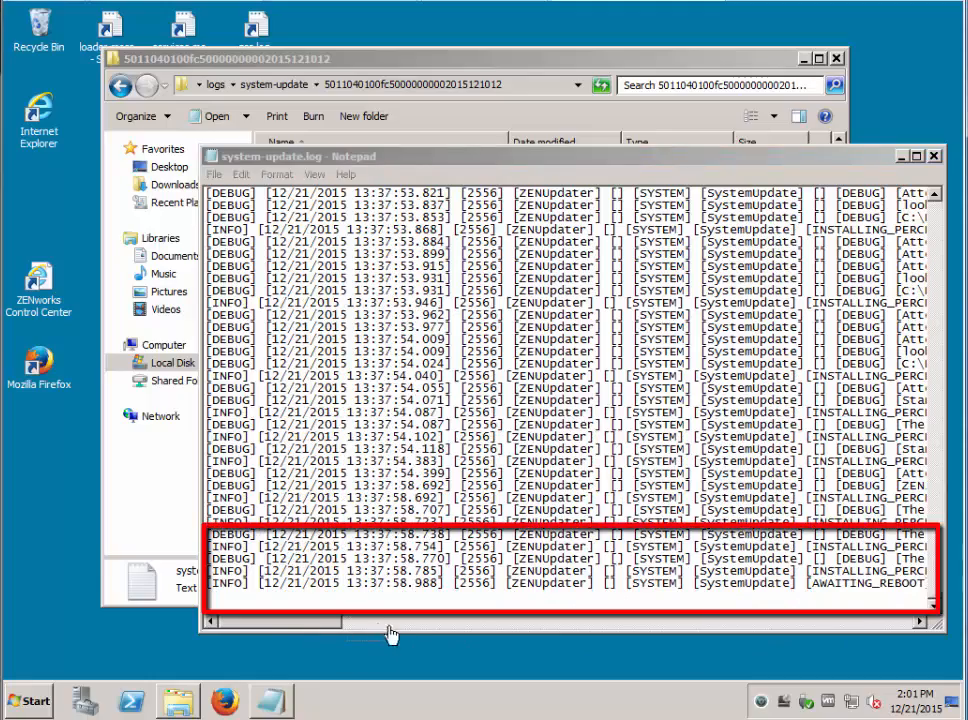
{"action": "left_click", "coordinate": [428, 630]}
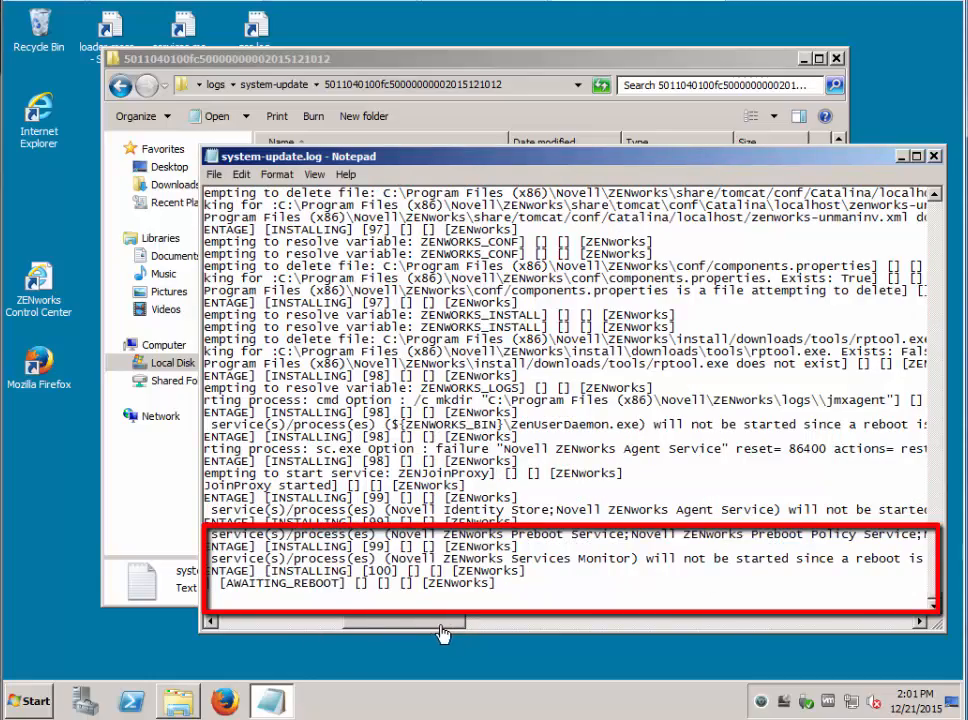
{"action": "left_click_drag", "start_coordinate": [425, 630], "coordinate": [277, 629]}
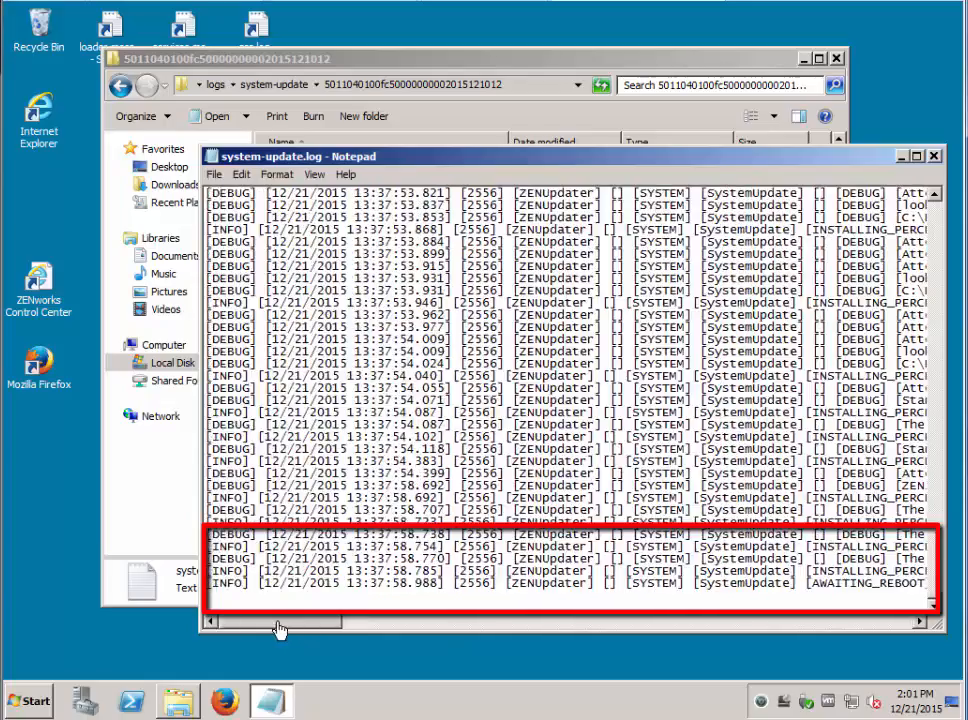
{"action": "left_click", "coordinate": [934, 156]}
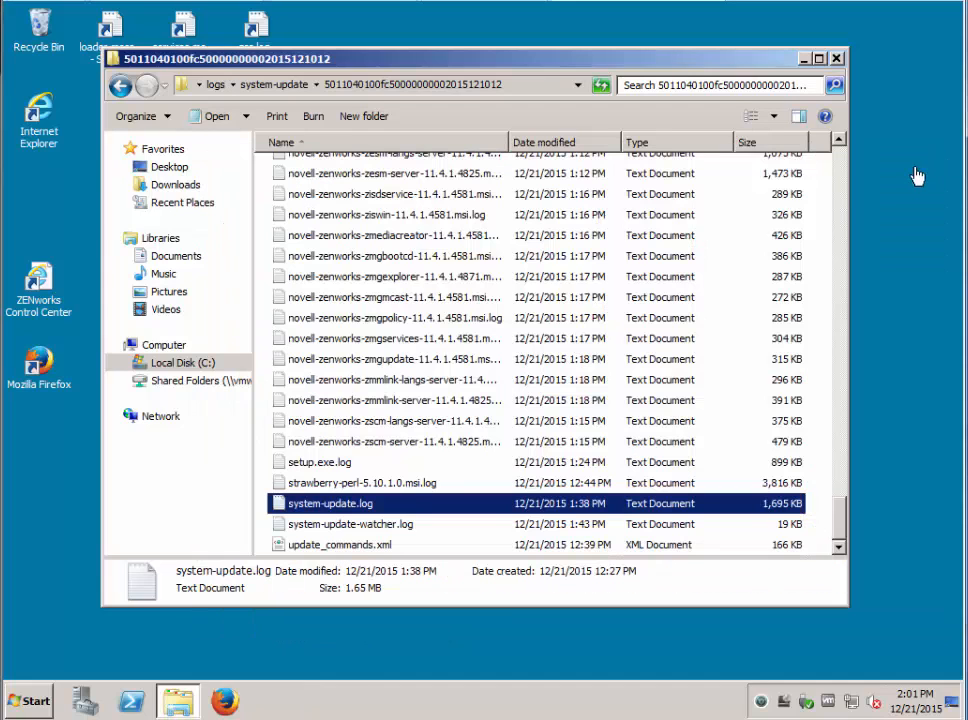
{"action": "left_click", "coordinate": [838, 60]}
- Open ZENworks Control Center from the desktop, continue past the certificate warning, and log in as Administrator
{"action": "left_click", "coordinate": [50, 291]}
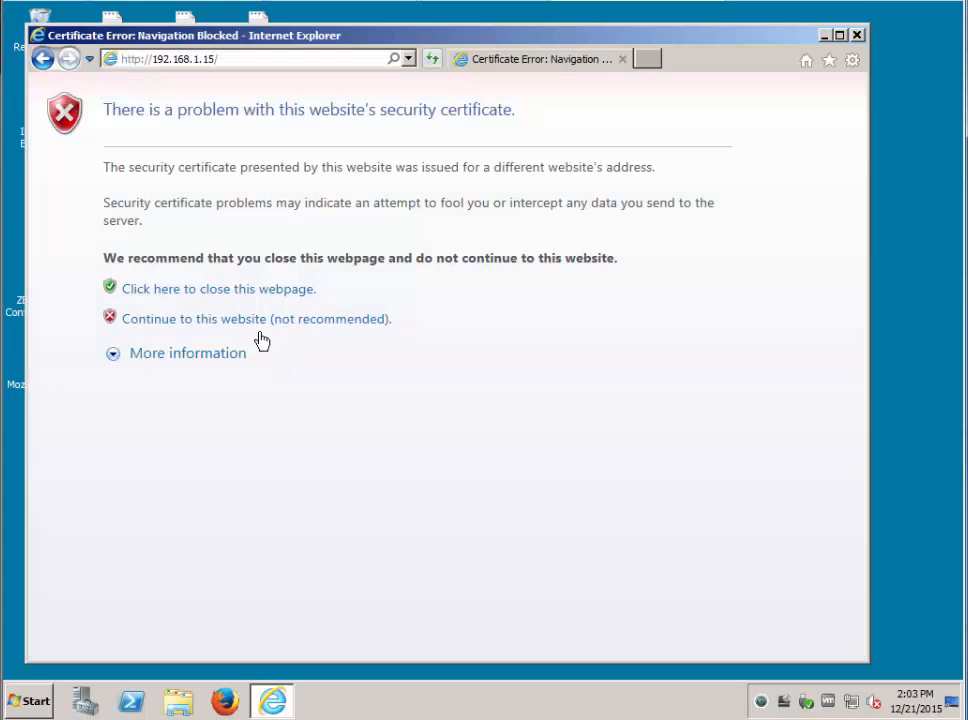
{"action": "left_click", "coordinate": [212, 319]}
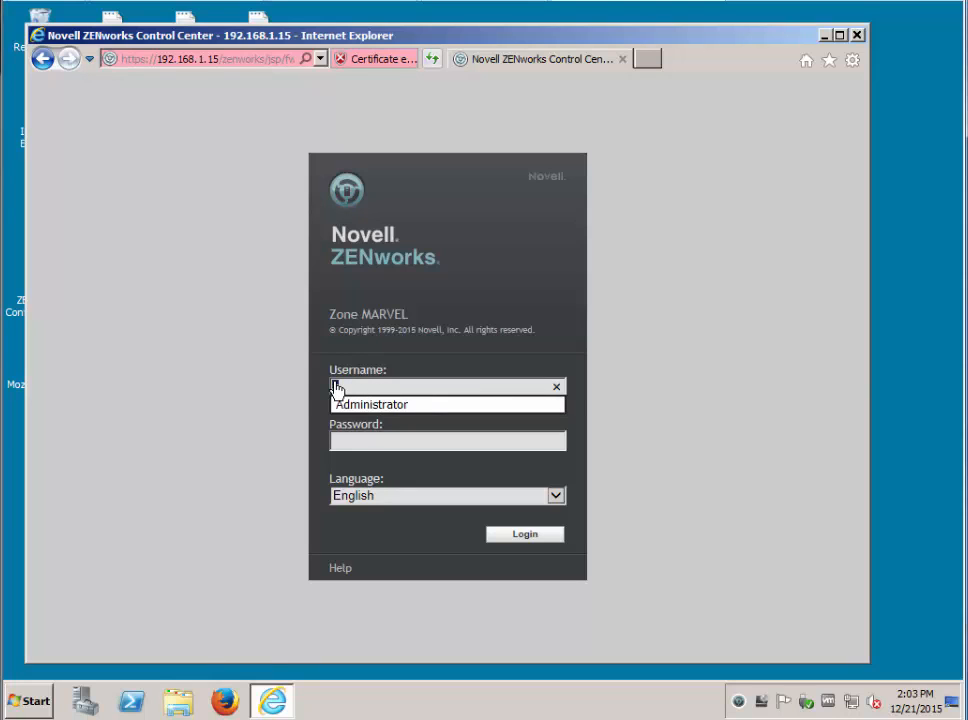
{"action": "left_click", "coordinate": [357, 404]}
{"action": "left_click", "coordinate": [503, 536]}
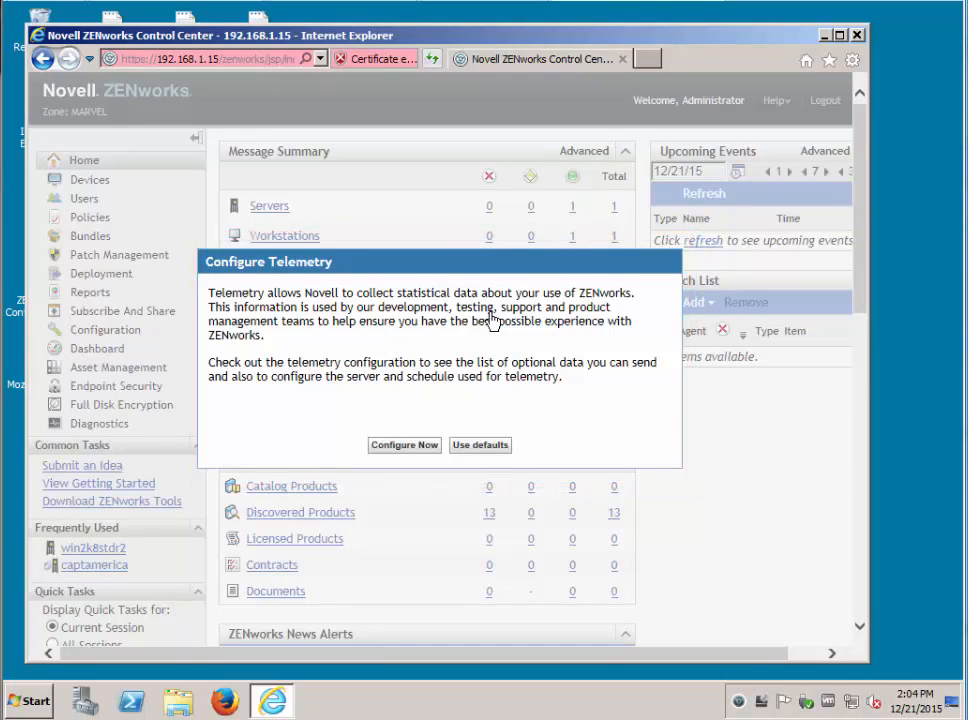
- Open the telemetry configuration, keep only mandatory data sent to Novell with the optional data consent cleared, and save the settings
{"action": "left_click", "coordinate": [404, 445]}
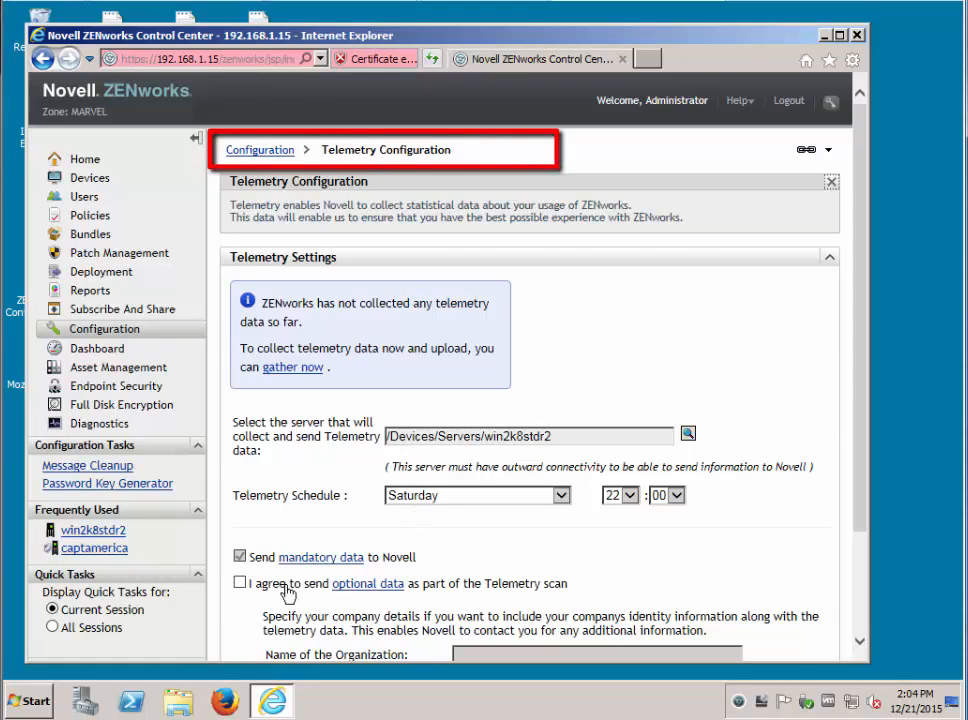
{"action": "left_click", "coordinate": [240, 583]}
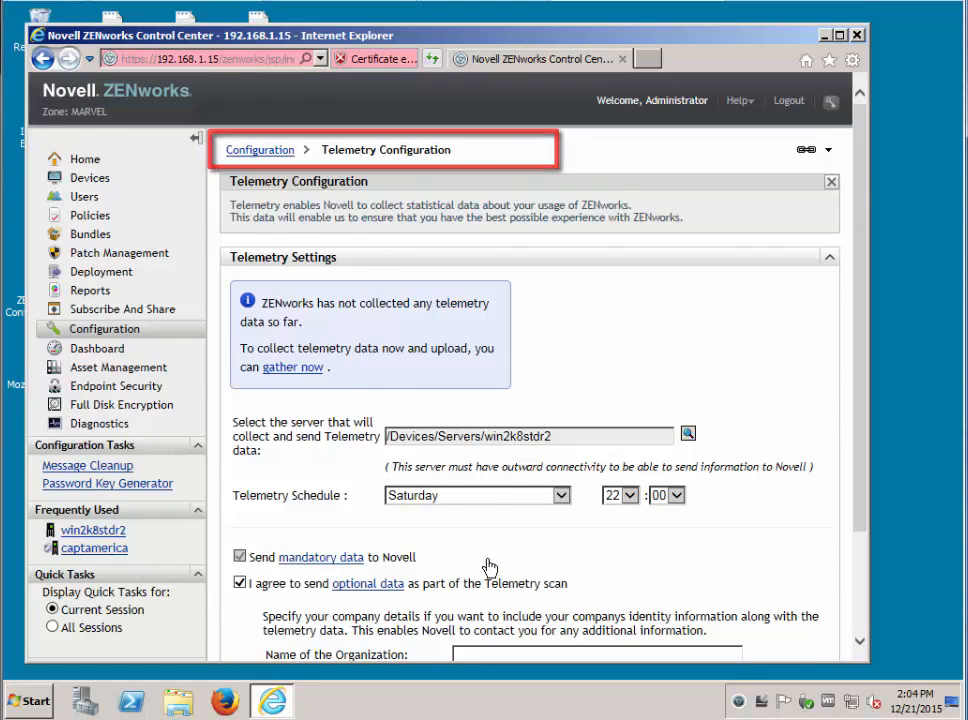
{"action": "scroll", "coordinate": [489, 568], "scroll_direction": "down", "scroll_amount": 3}
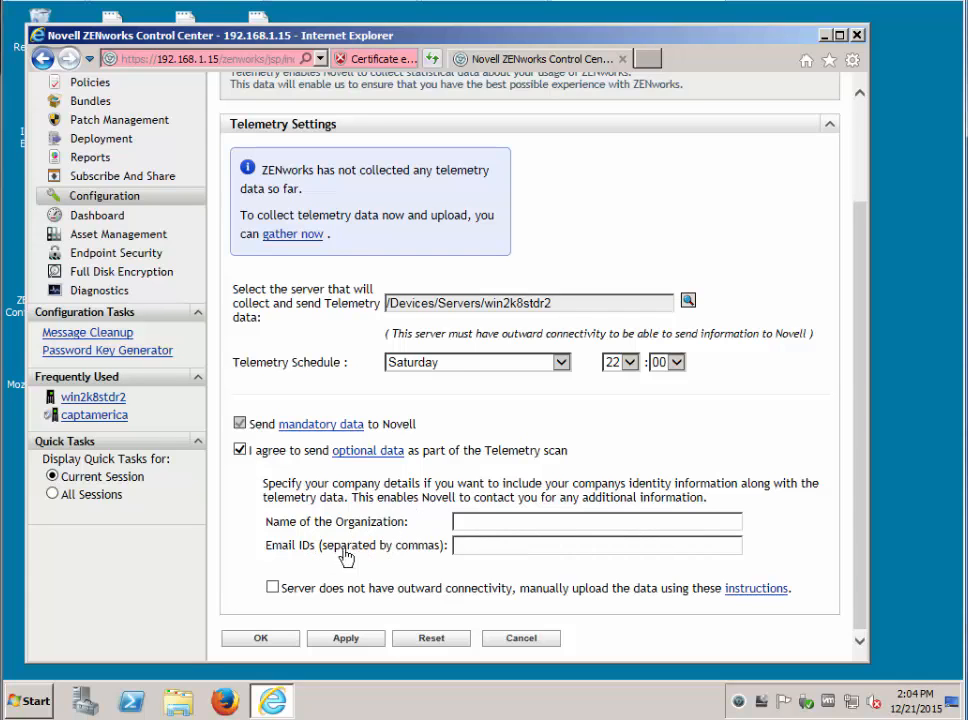
{"action": "left_click", "coordinate": [240, 450]}
{"action": "left_click", "coordinate": [280, 641]}
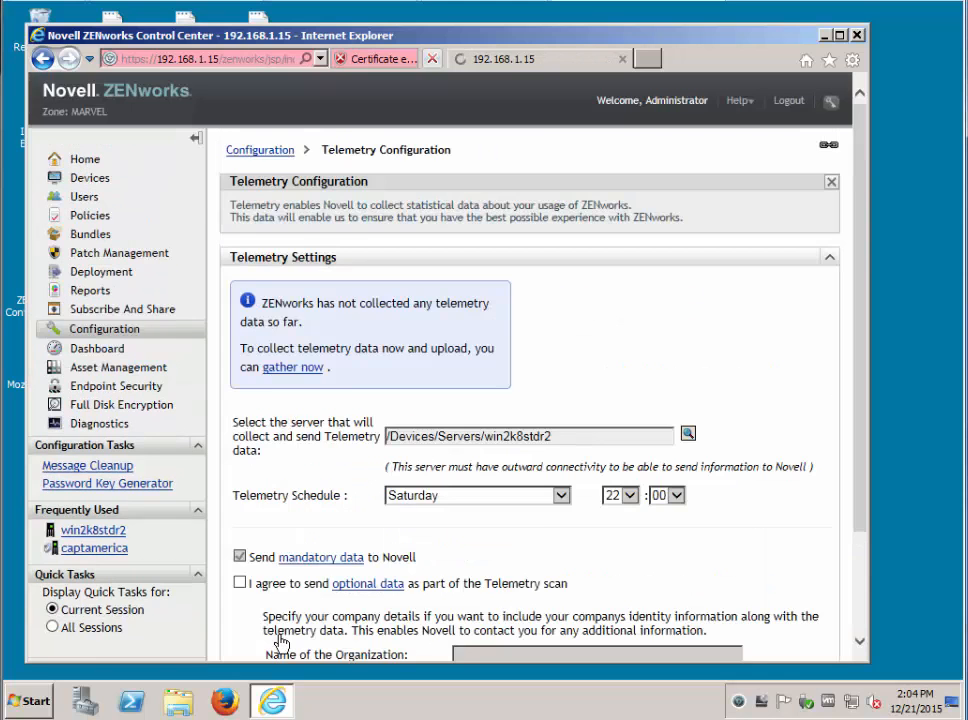
{"action": "left_click", "coordinate": [278, 640]}
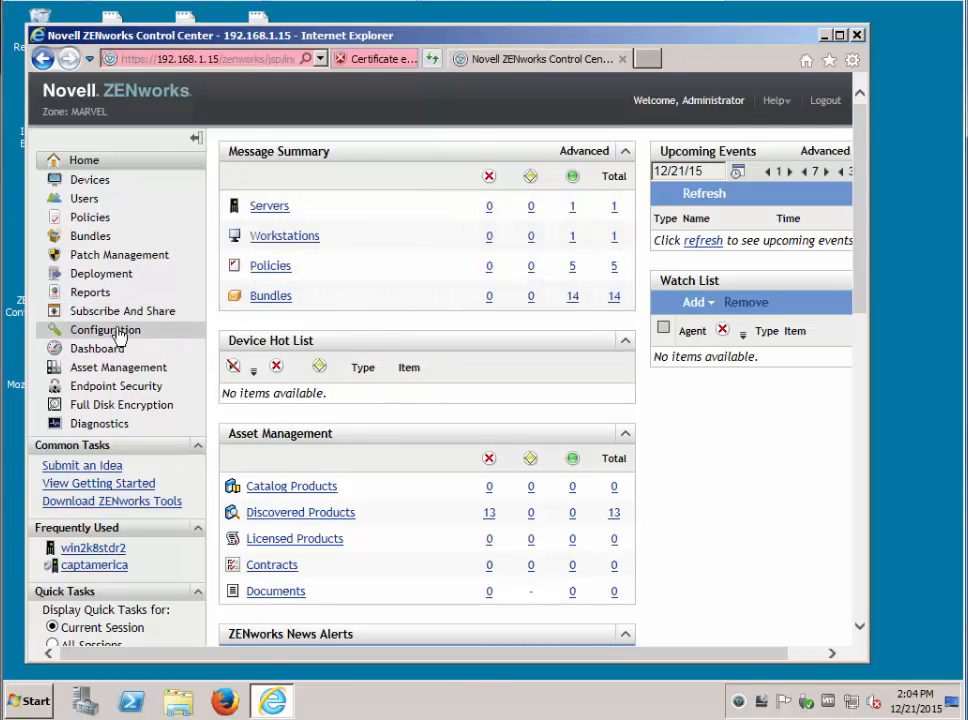
- Review the component versions of server win2k8stdr2, and open the list of devices pending for the ZENworks 11 SP4 (11.4.1) system update
{"action": "left_click", "coordinate": [82, 548]}
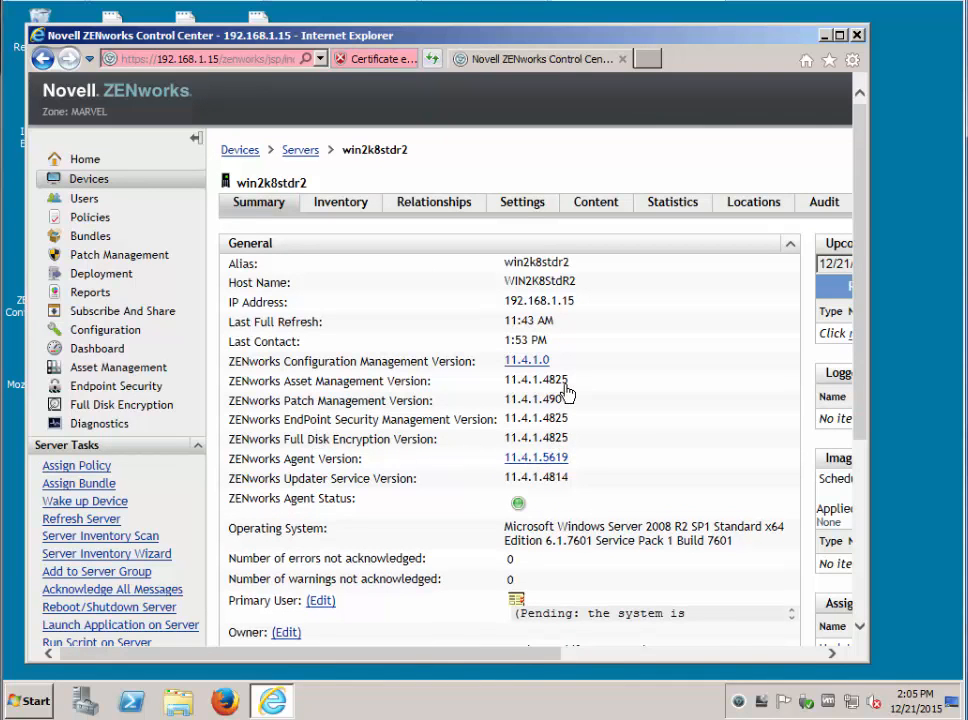
{"action": "left_click", "coordinate": [127, 338]}
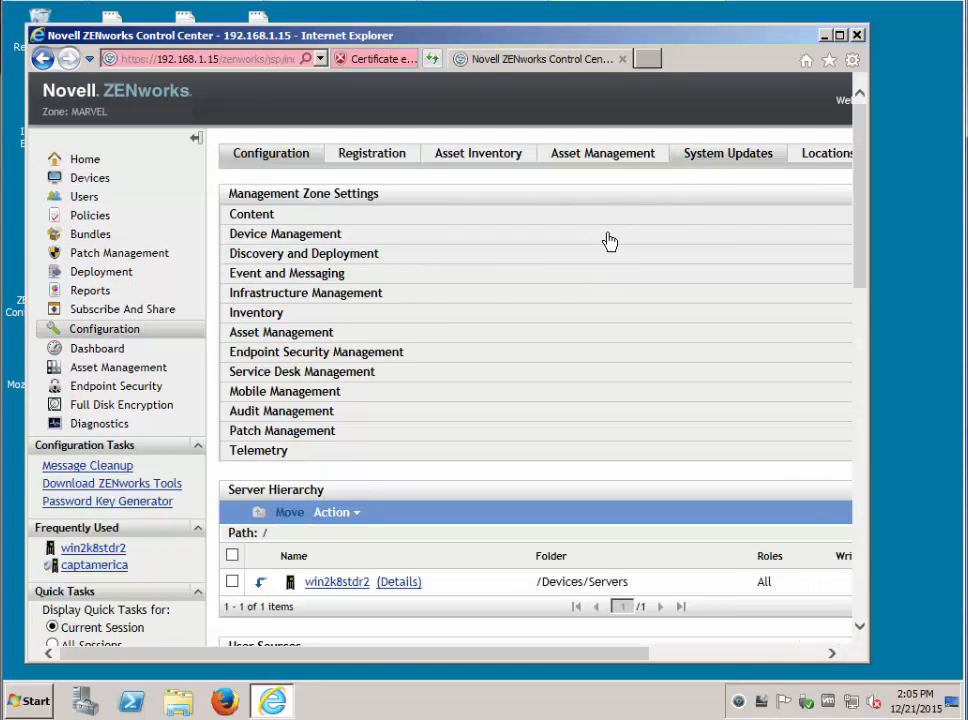
{"action": "left_click", "coordinate": [840, 35]}
{"action": "left_click", "coordinate": [702, 128]}
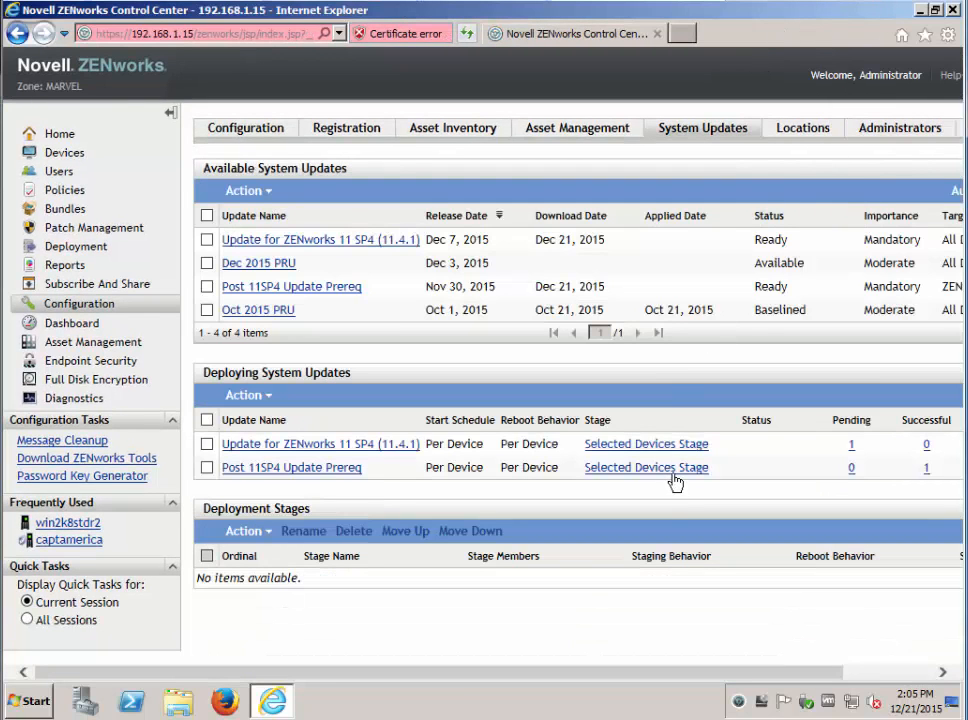
{"action": "left_click", "coordinate": [850, 446]}
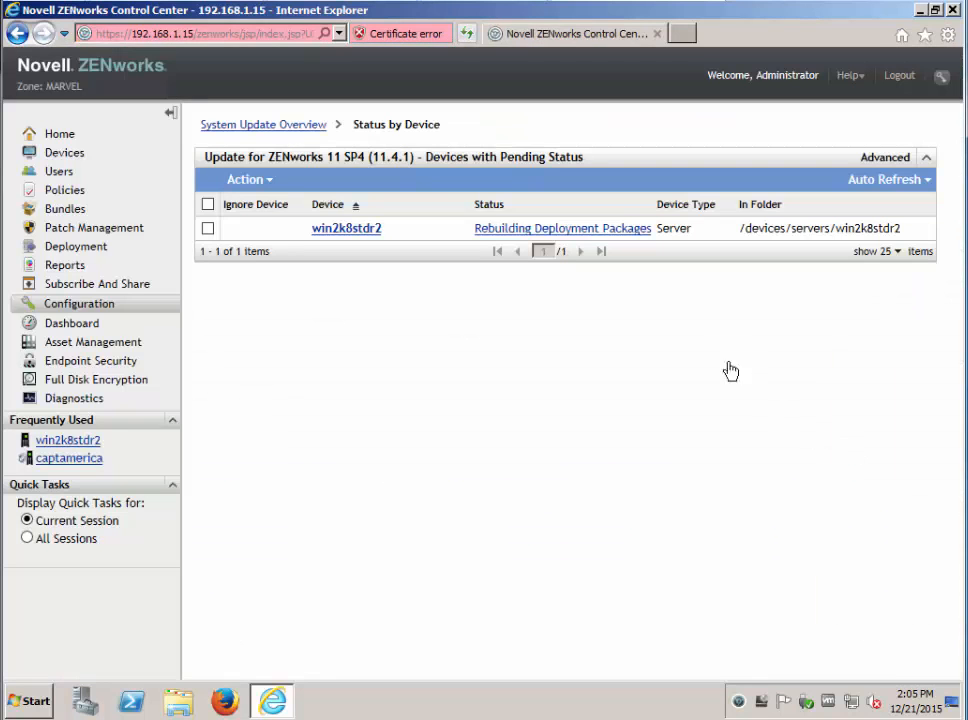